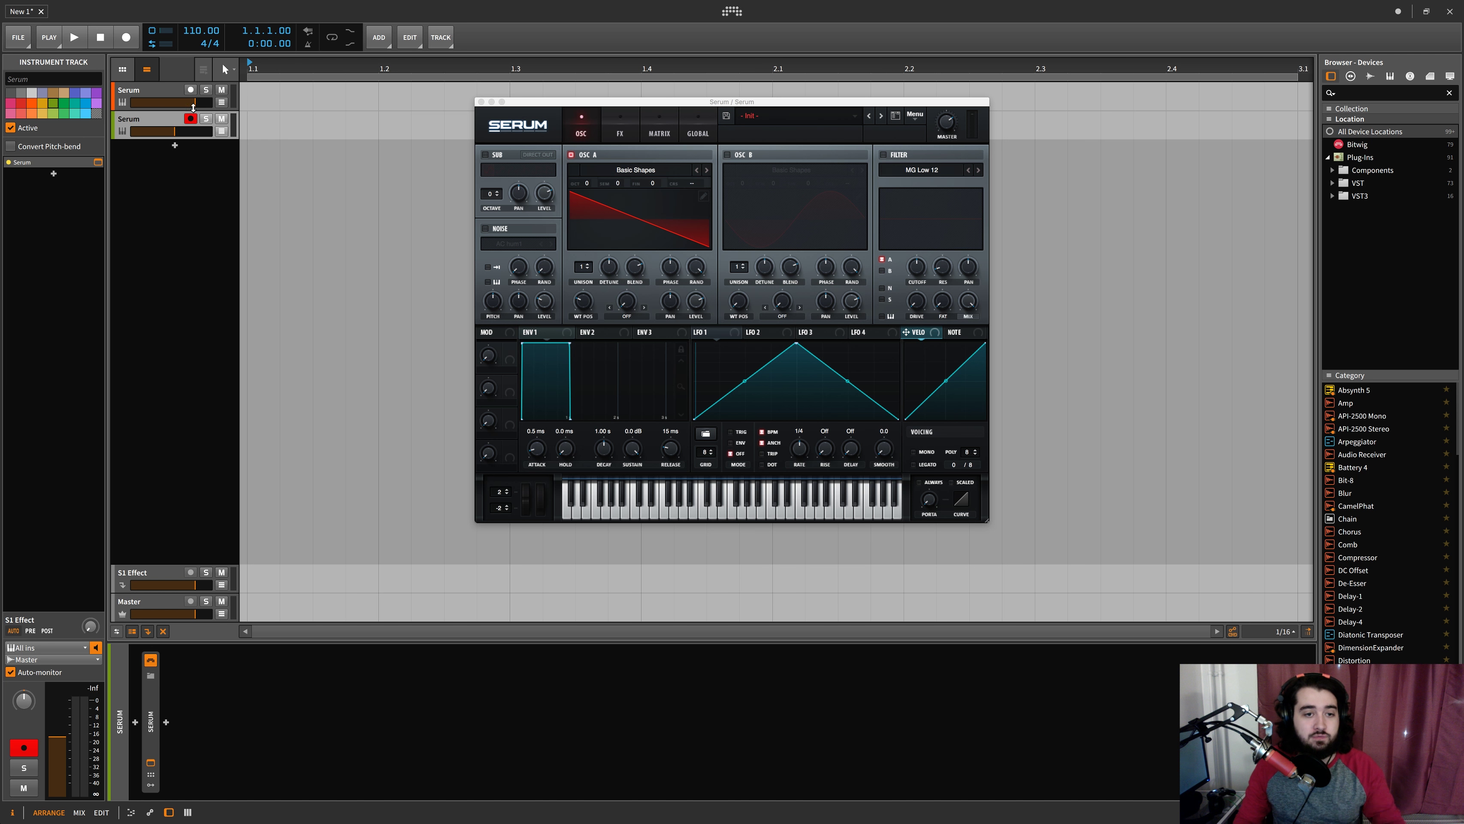
Set the volume of the second, record-armed Serum track to 0 dB
double_click(176, 132)
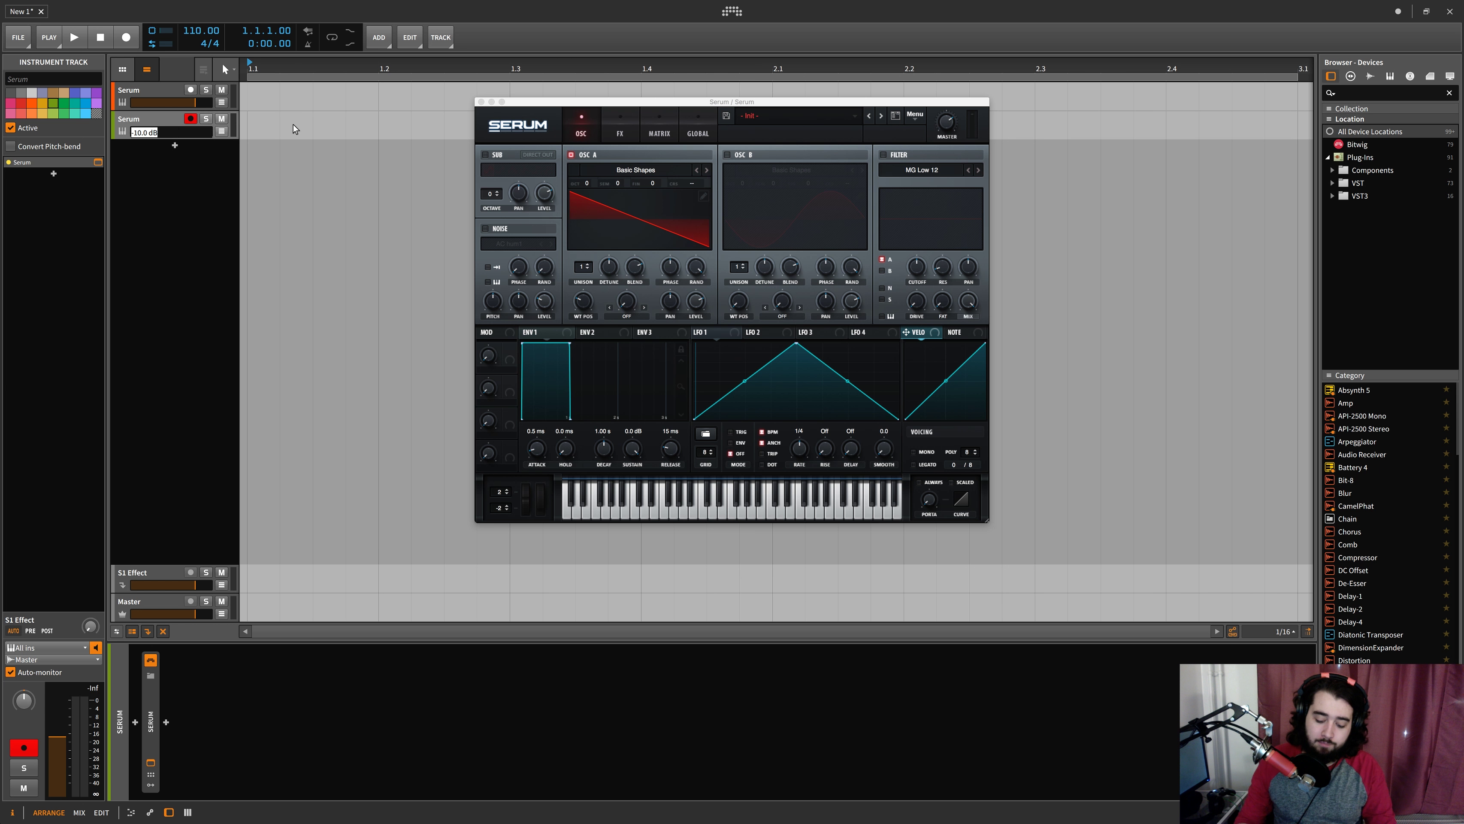
text(0)
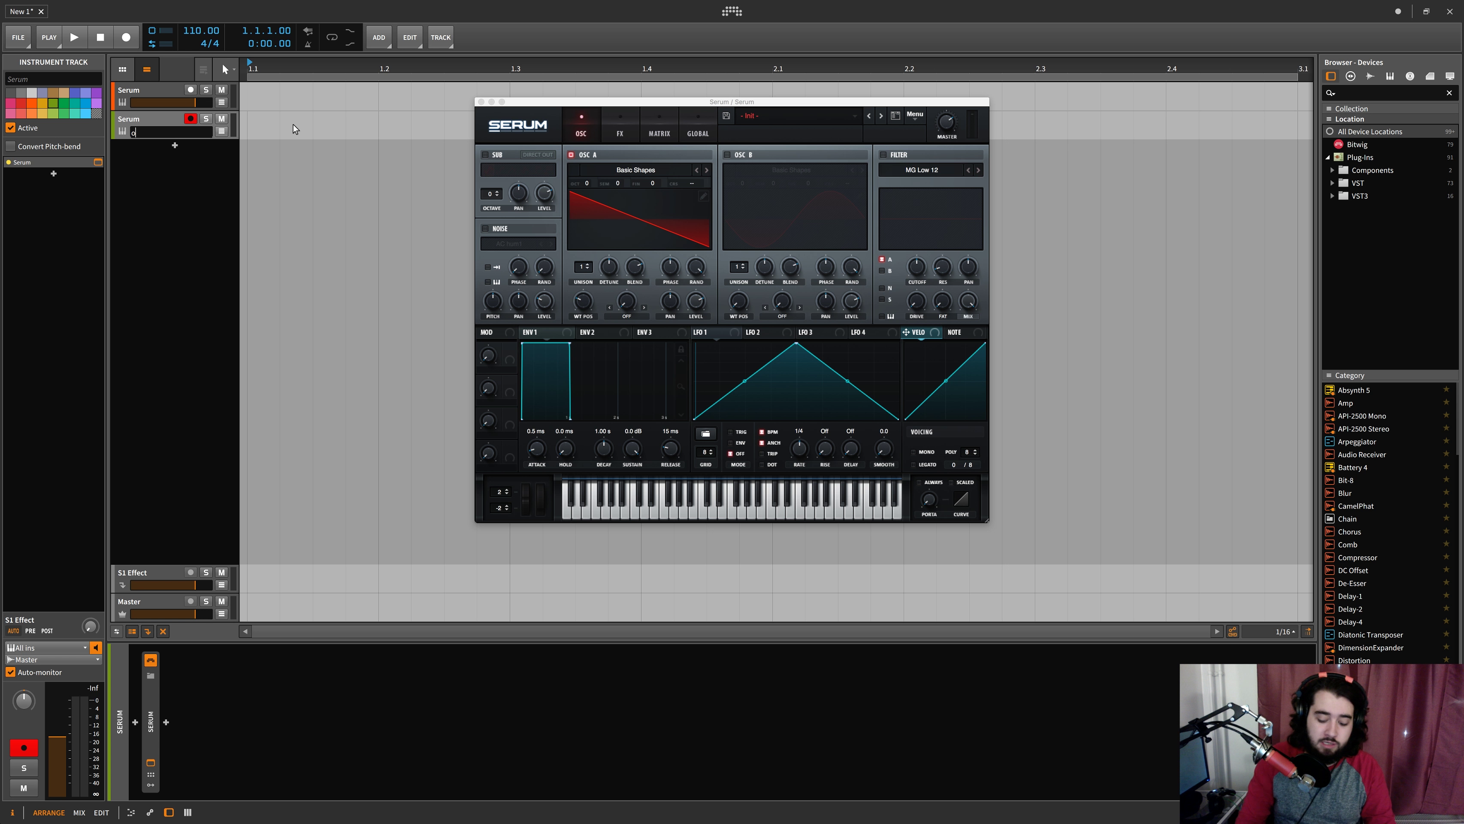
key(Return)
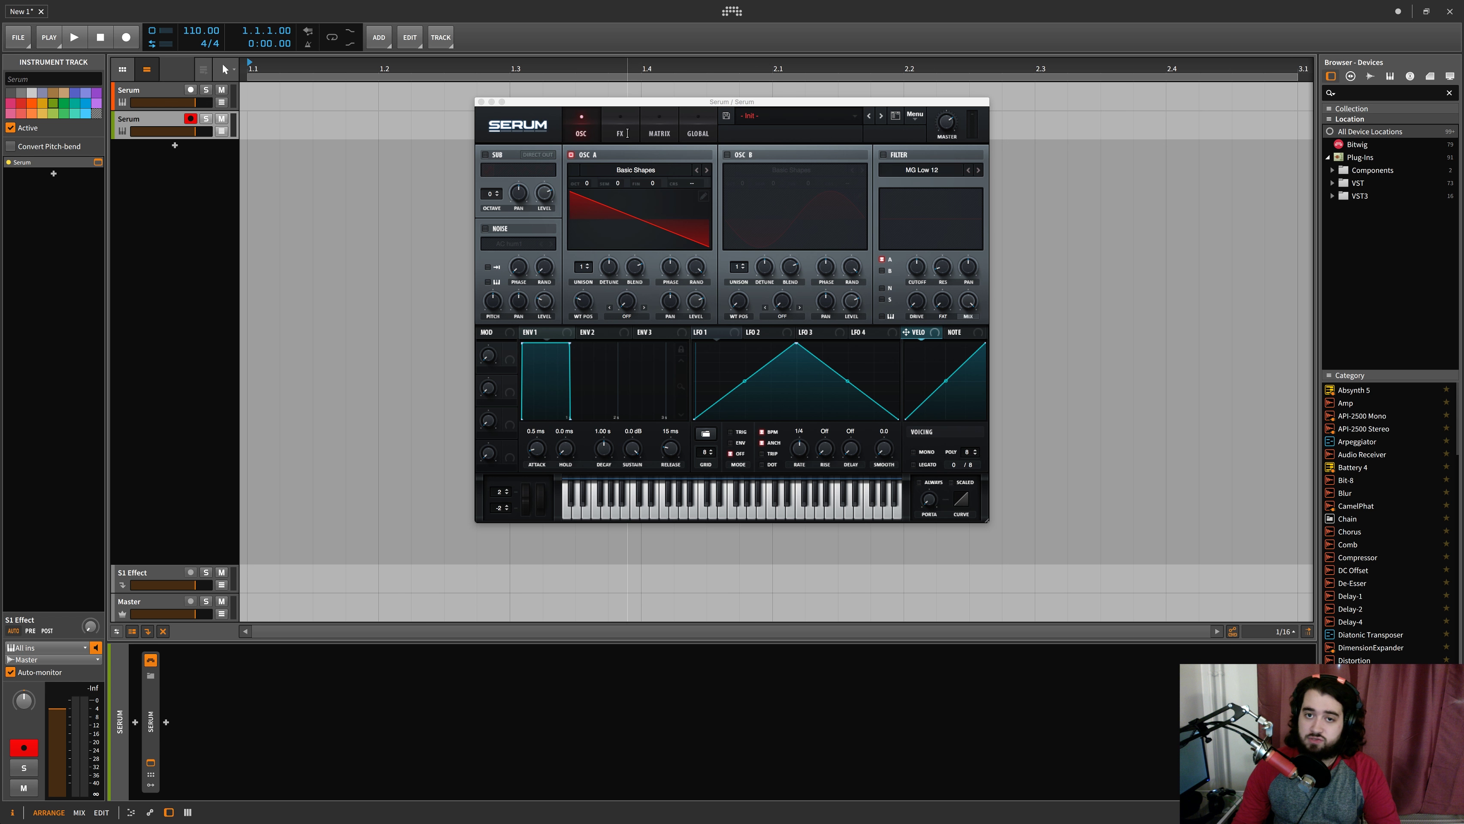
Enable the Phaser and Flanger effects in the initialised Serum patch and turn both of their rates down
click(658, 221)
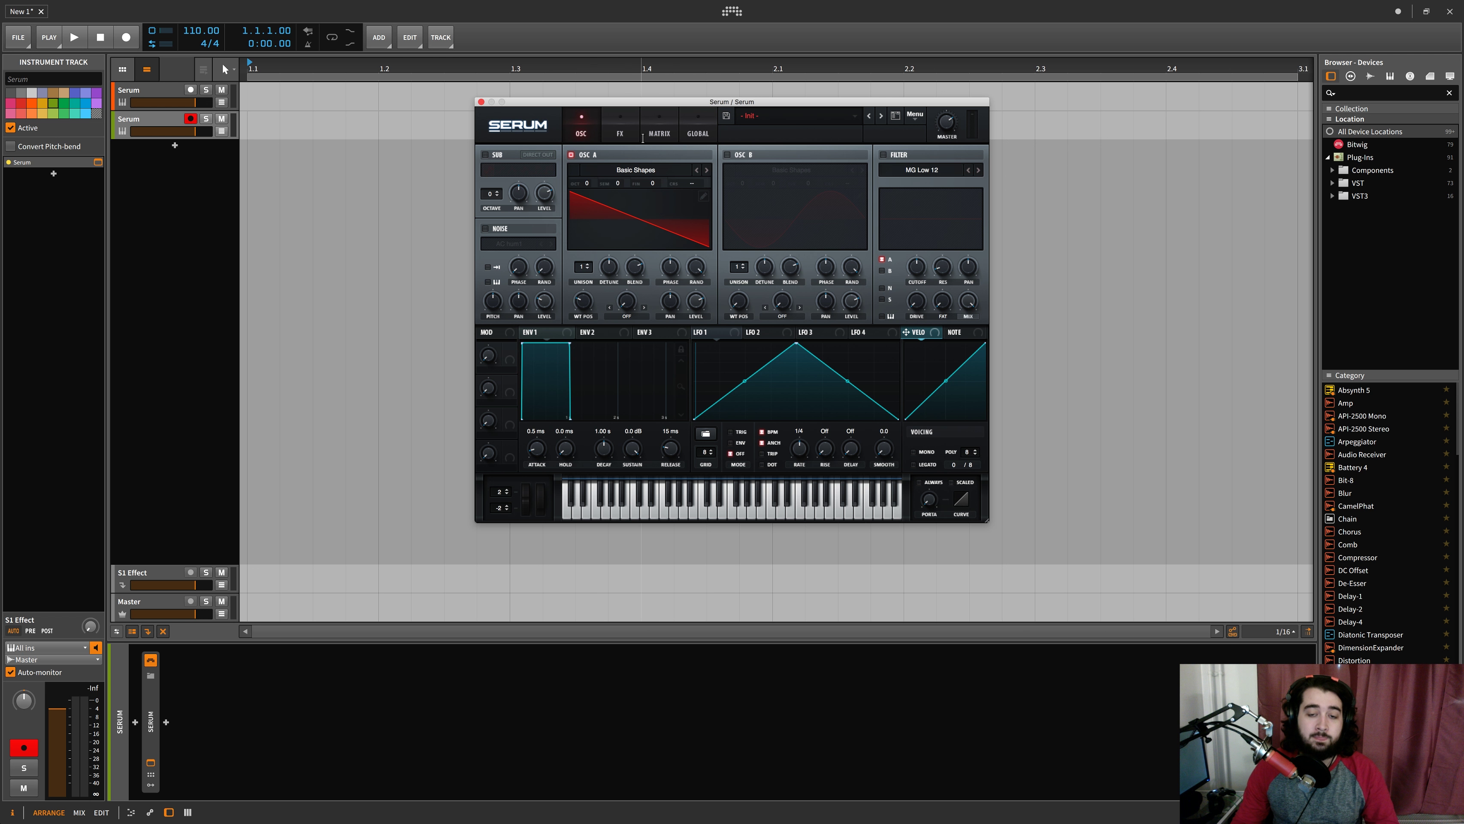
click(624, 132)
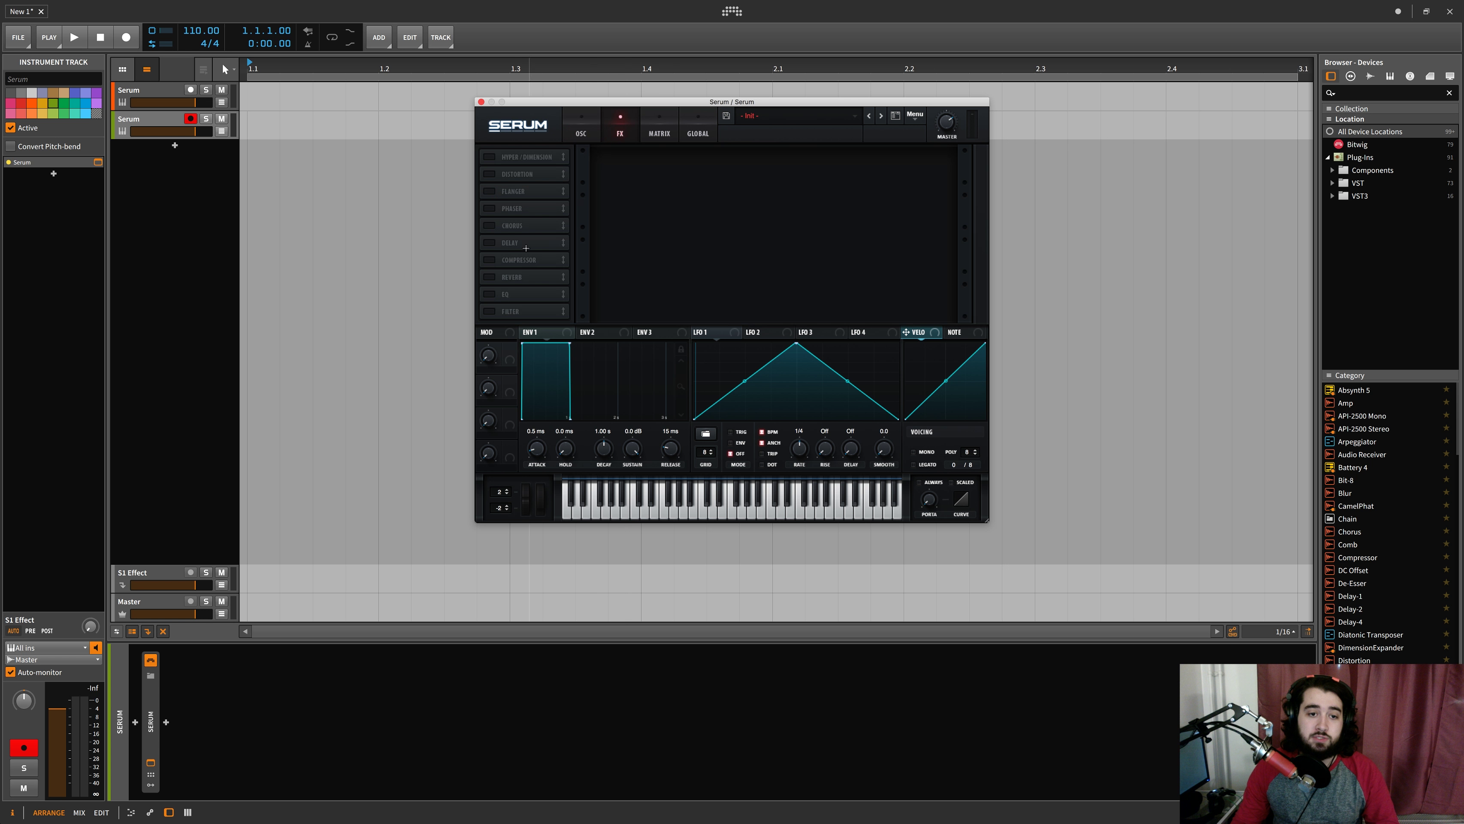
click(490, 208)
click(490, 191)
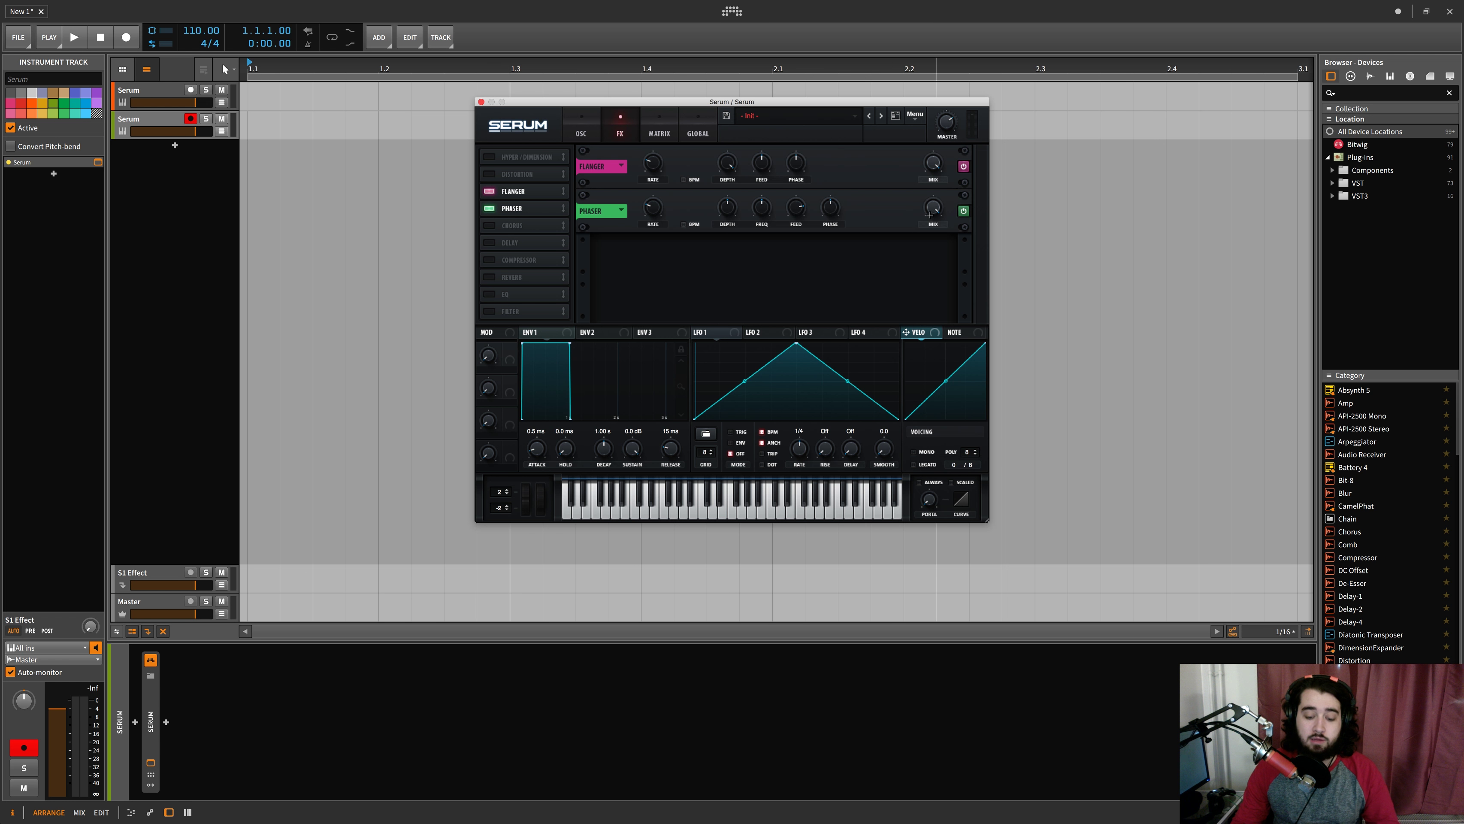
drag(653, 209, 648, 261)
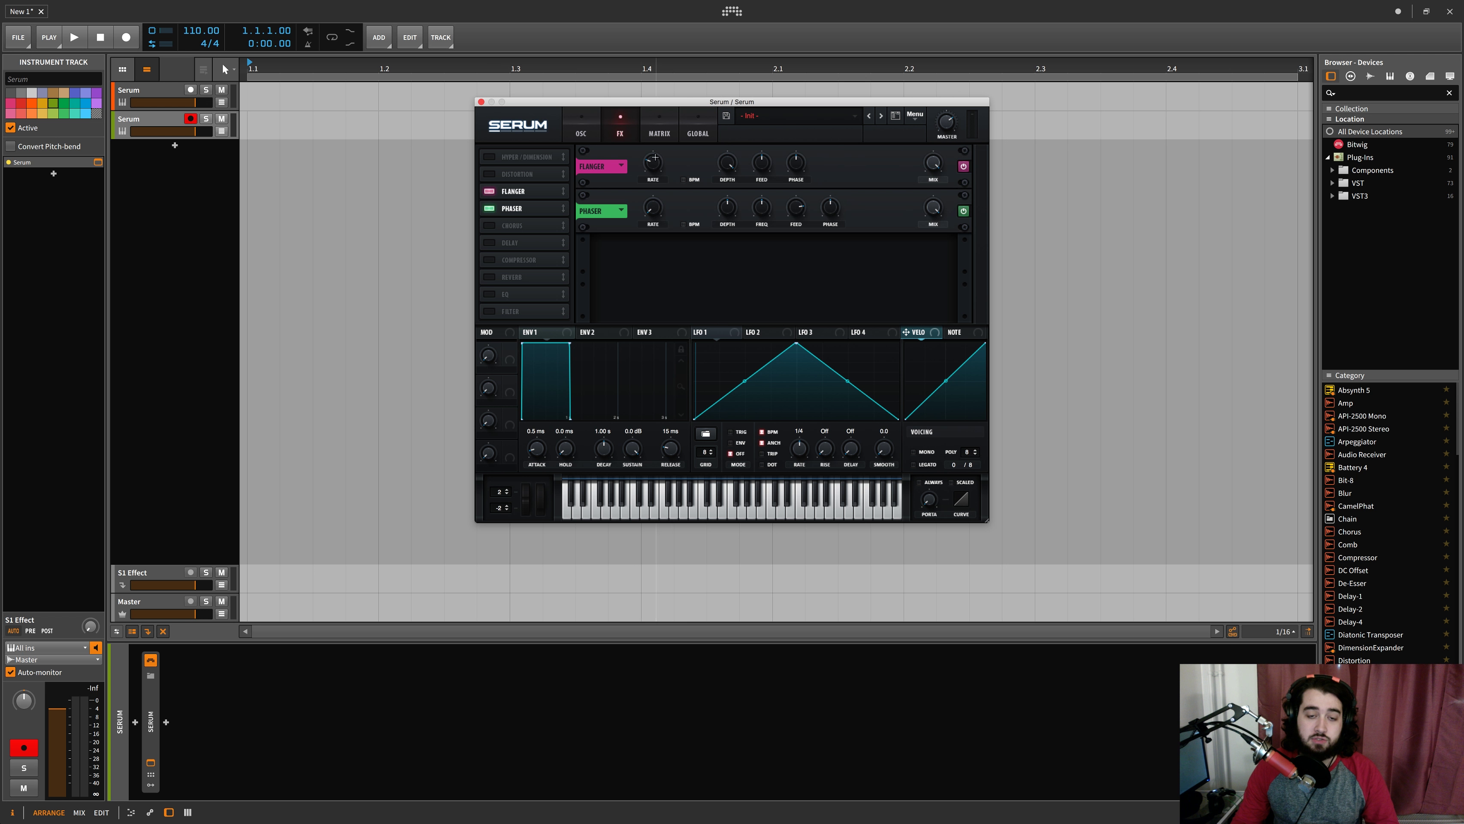
drag(653, 164, 655, 261)
Disable the Phaser and Flanger effects and return to the oscillator page
click(961, 333)
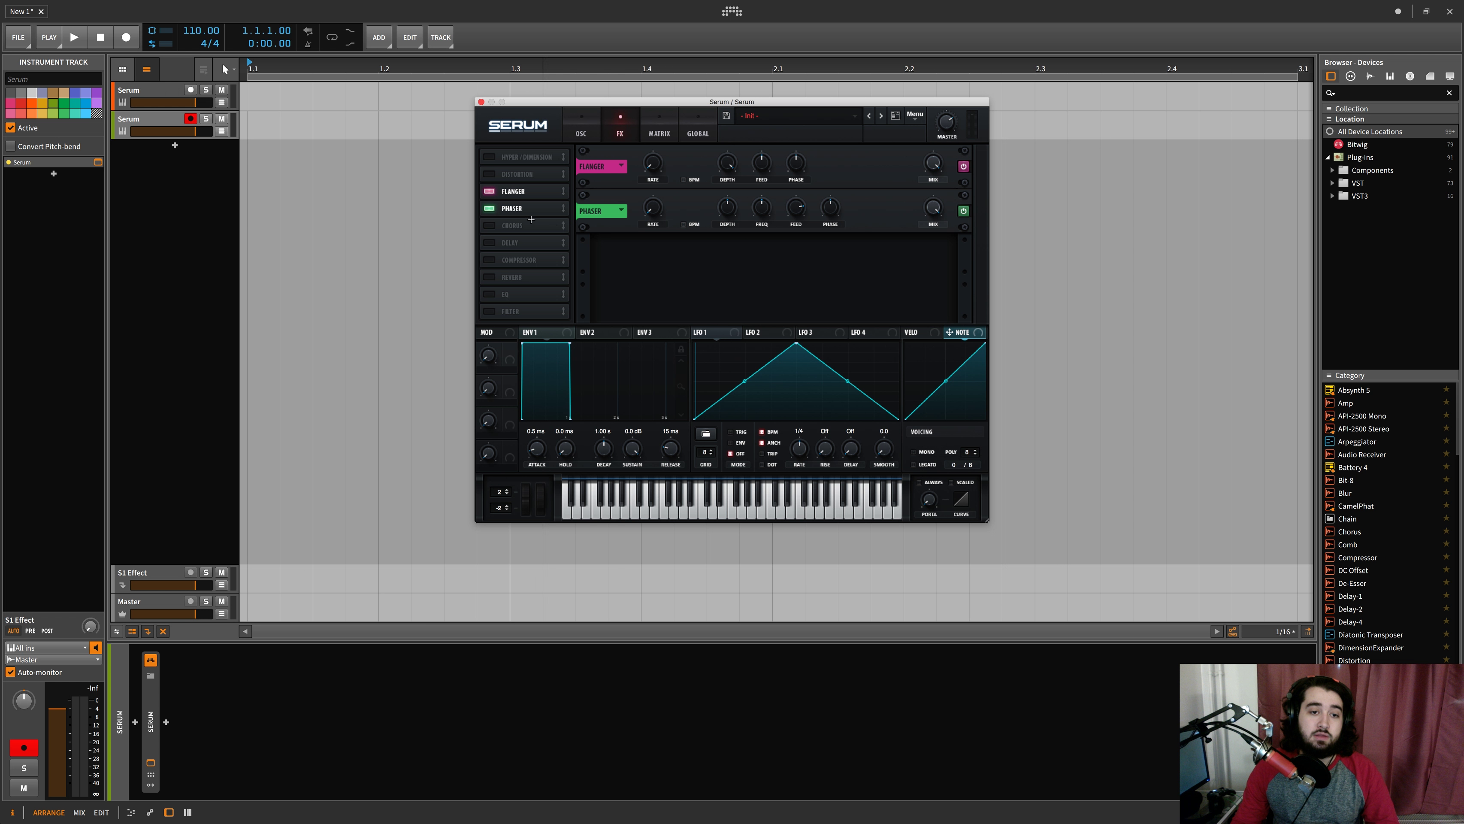
click(489, 208)
click(490, 191)
click(580, 133)
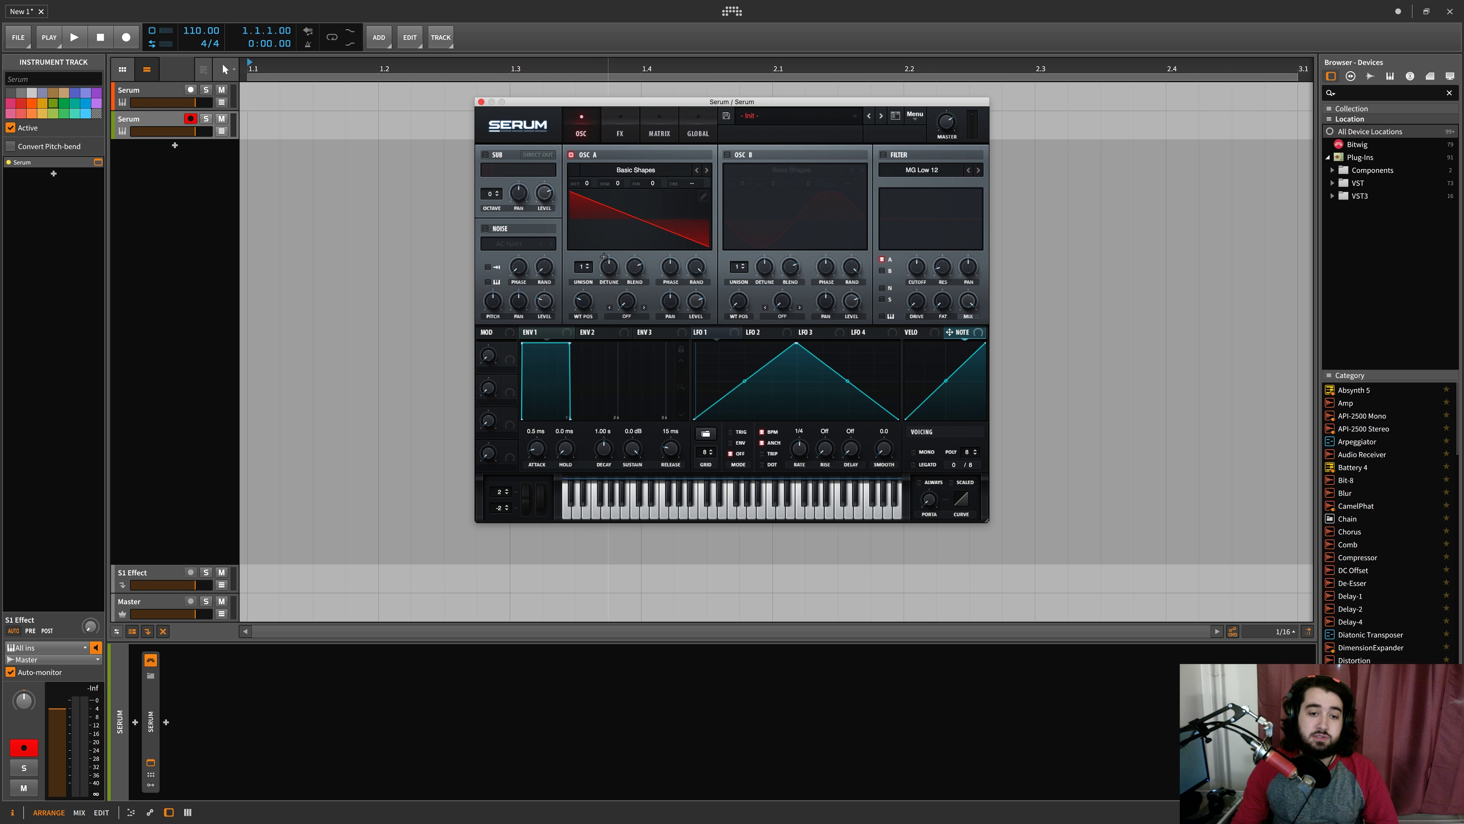
Set oscillator A's unison to 2 and place the initialised Serum window beside the SYN - Delicate Saws reference, with the second track selected
drag(585, 269, 586, 265)
drag(955, 102, 848, 95)
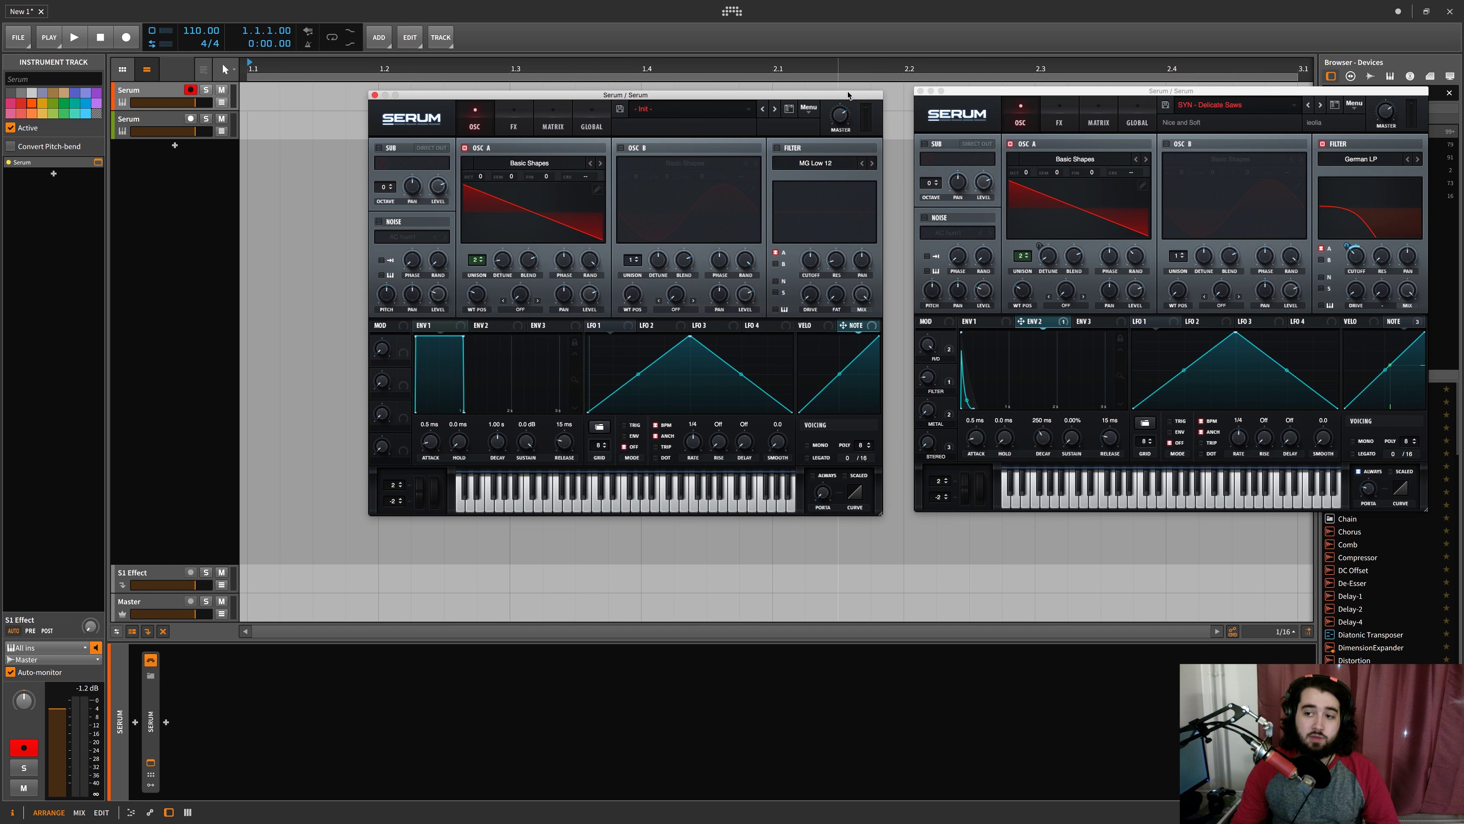
click(175, 122)
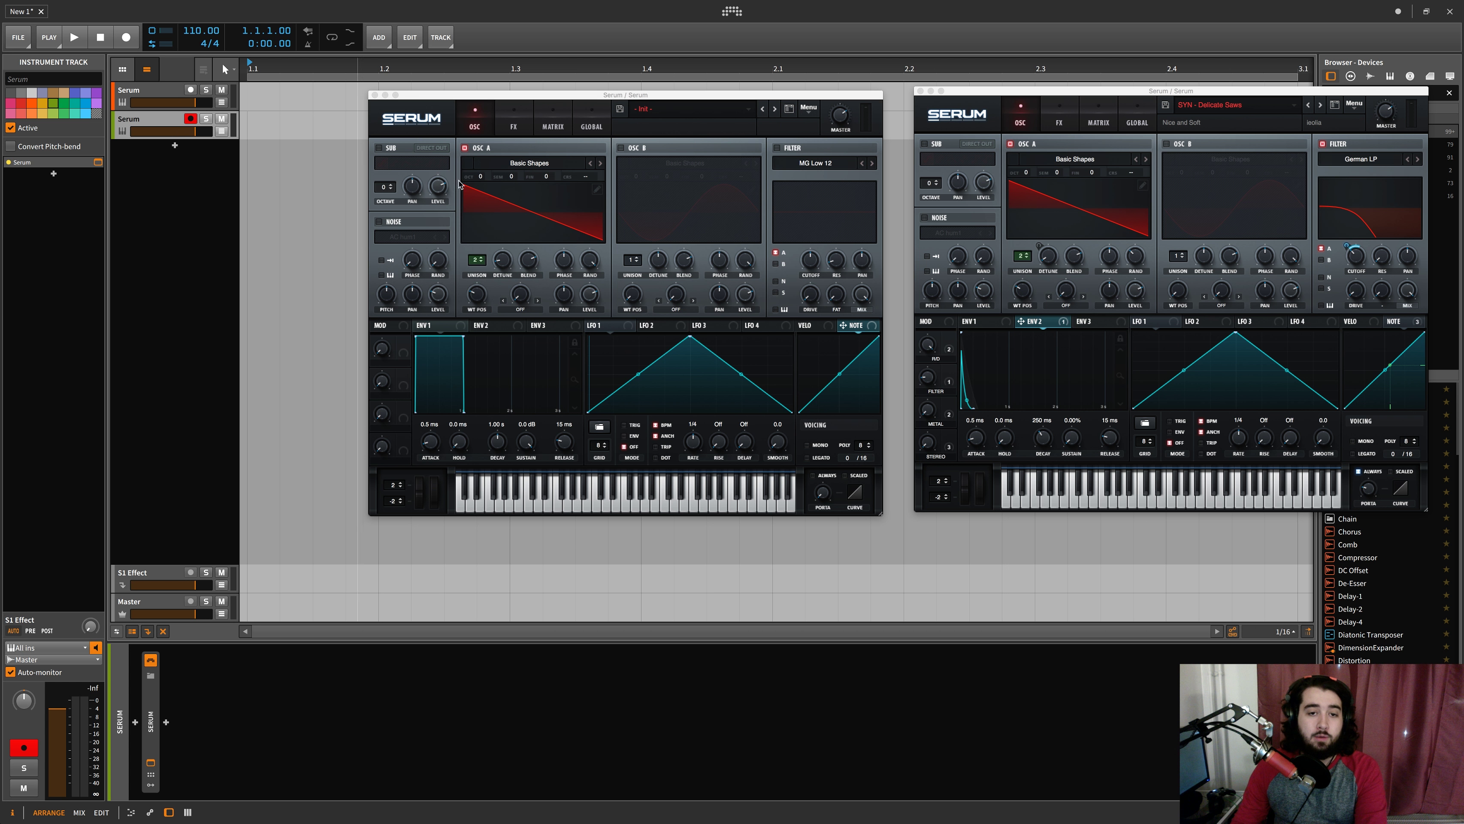
drag(526, 95, 556, 94)
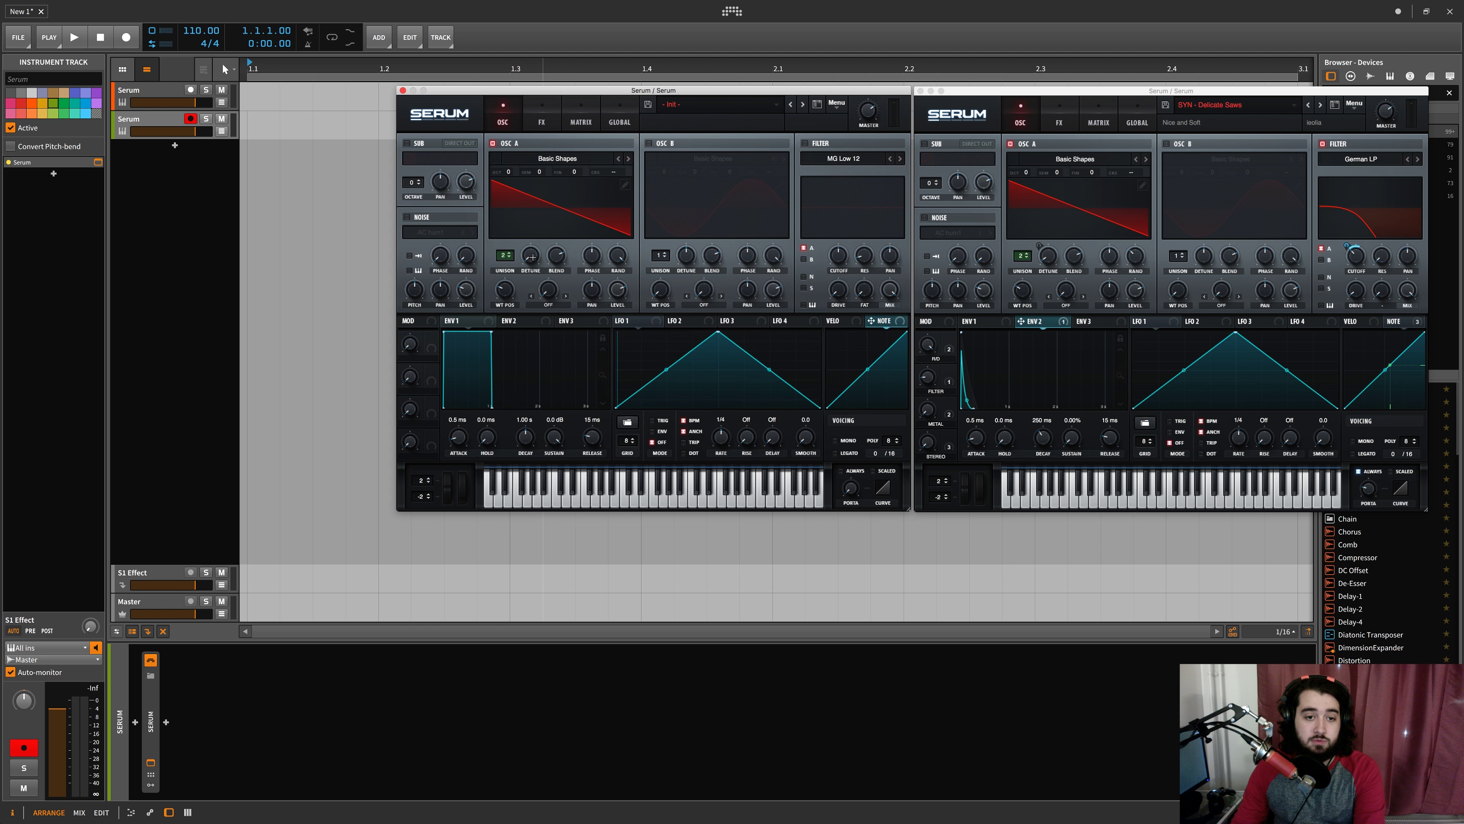
Try oscillator A with 1 unison voice, restore 2 voices, and turn its random phase down
click(509, 258)
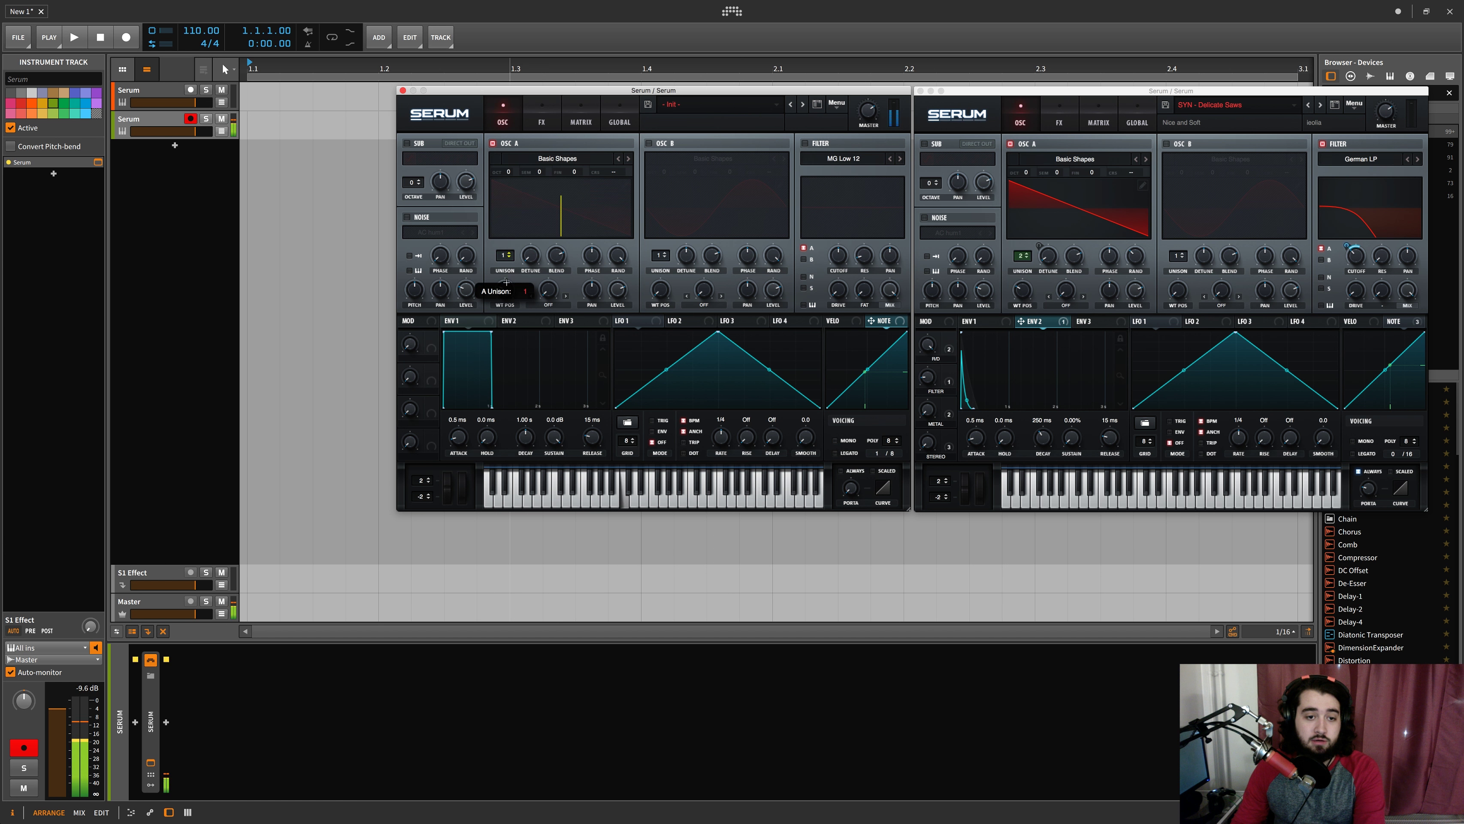
click(509, 254)
drag(618, 257, 602, 330)
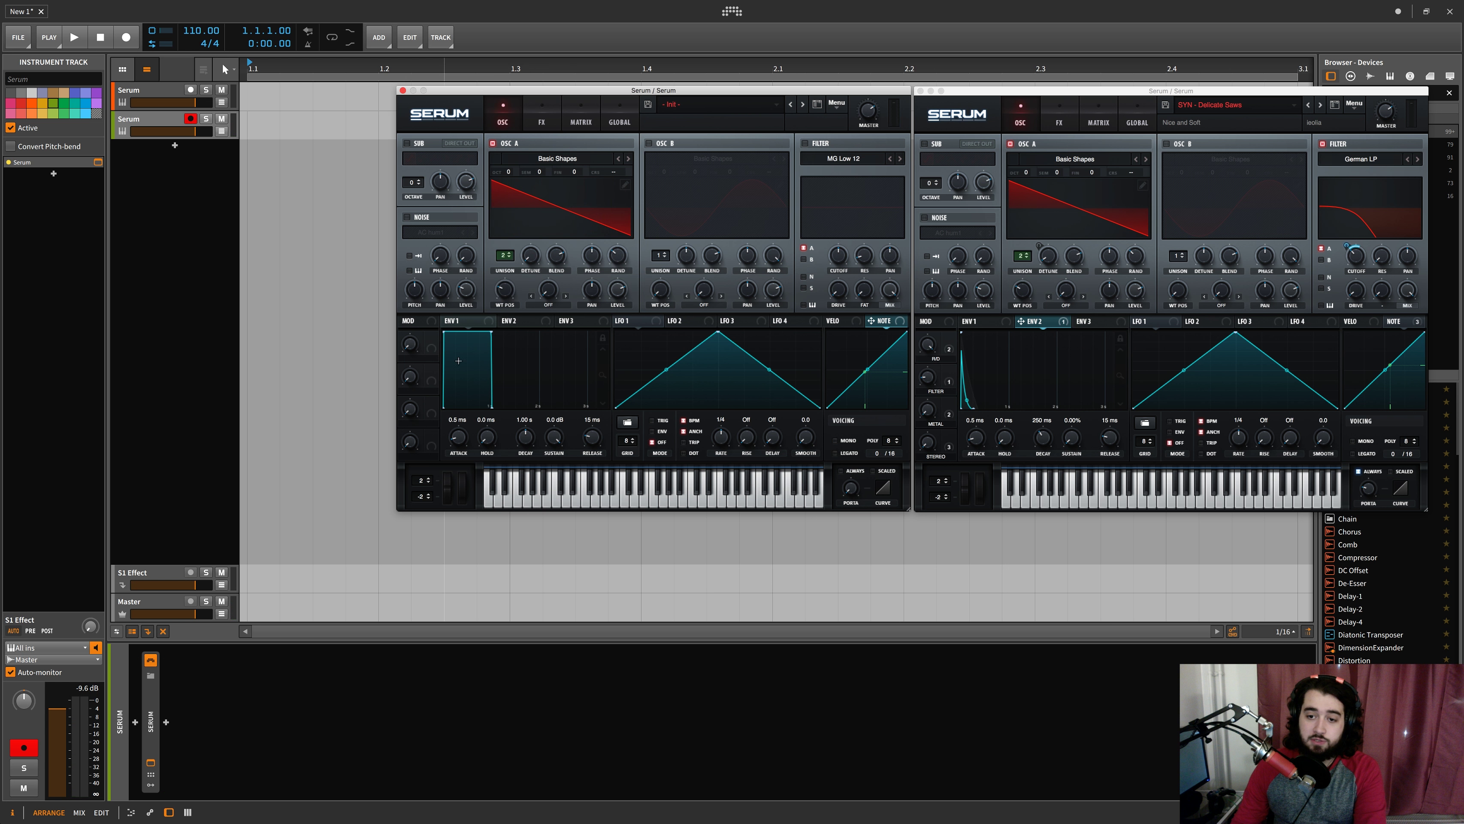
Match Env 1 to the reference patch: sustain fully down, decay about 360 ms, and a straighter decay curve
click(978, 325)
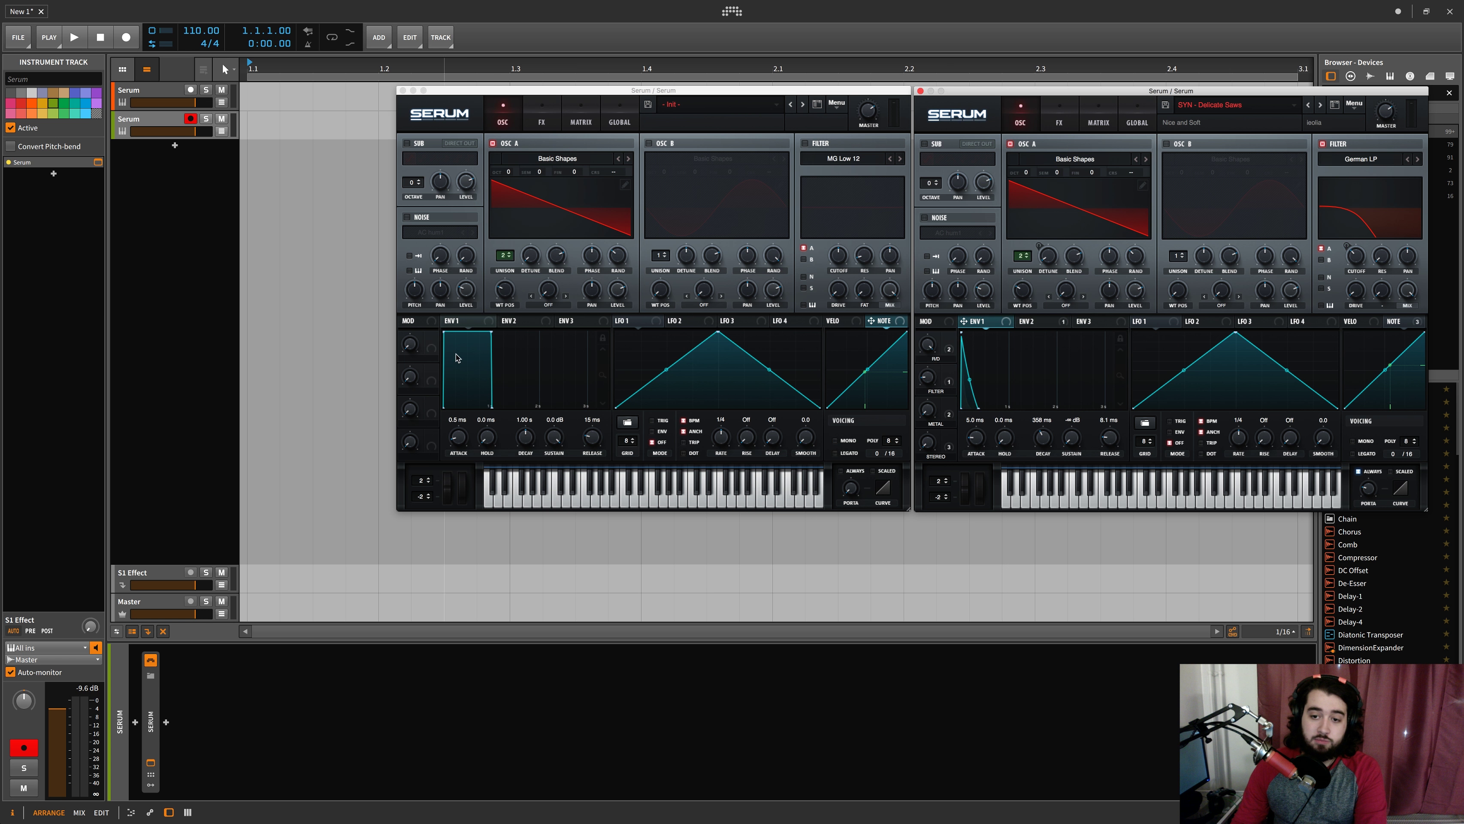
click(468, 324)
drag(553, 437, 539, 587)
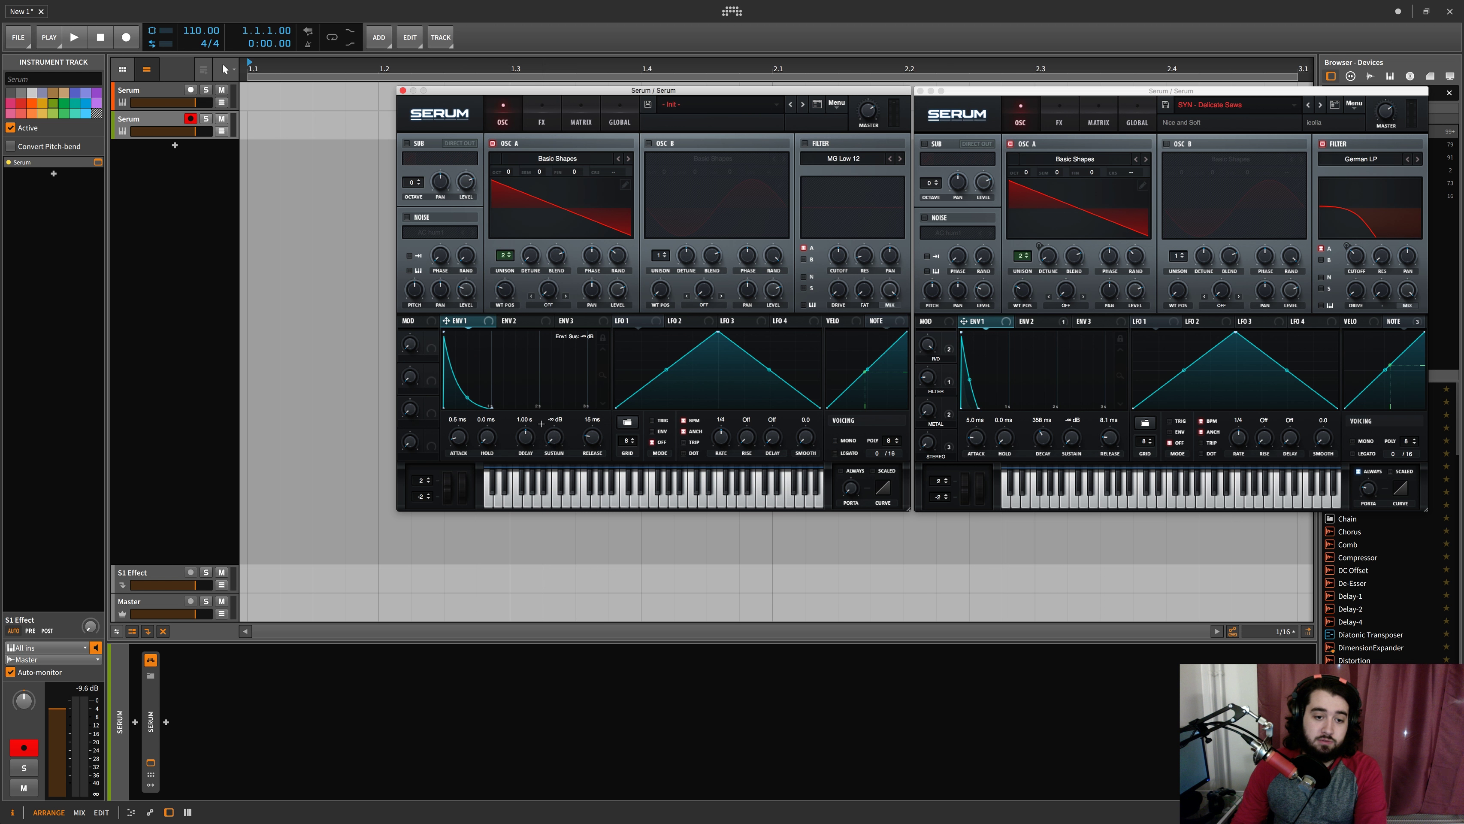
drag(525, 437, 528, 447)
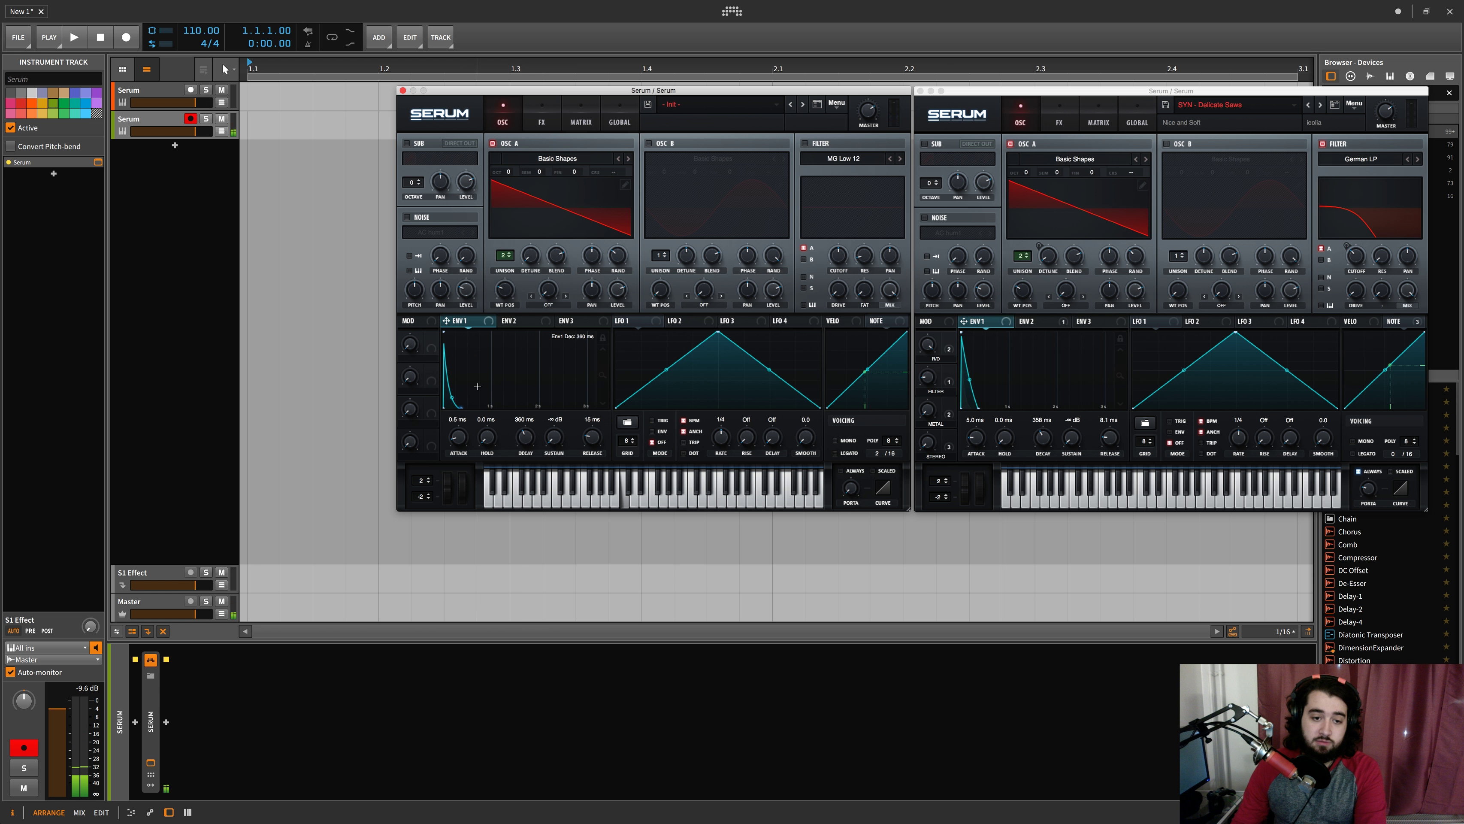
drag(452, 397, 456, 384)
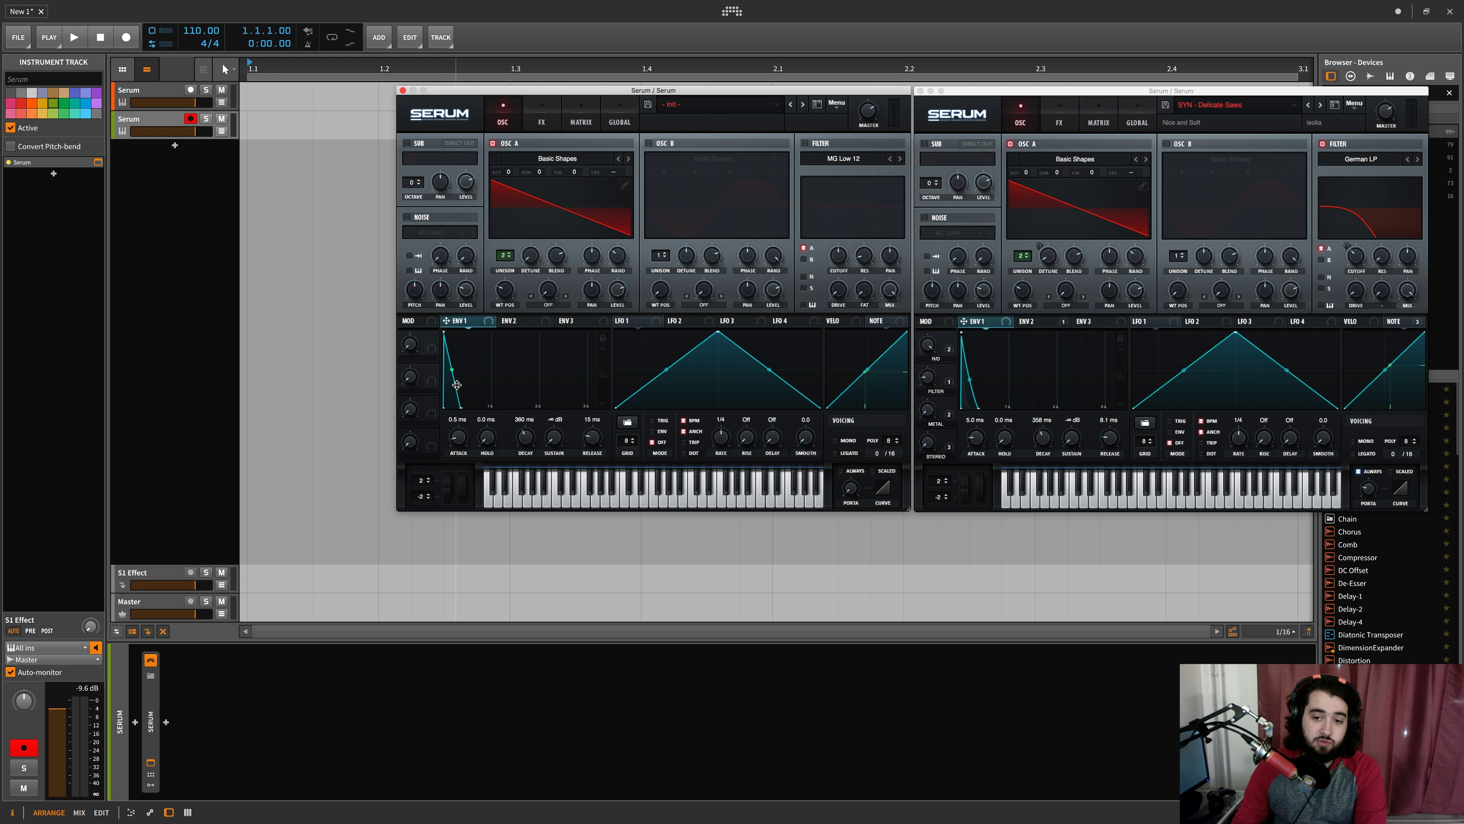
Shape Env 2 after the reference patch with 0% sustain and a short decay of about 255 ms
click(519, 320)
click(1031, 322)
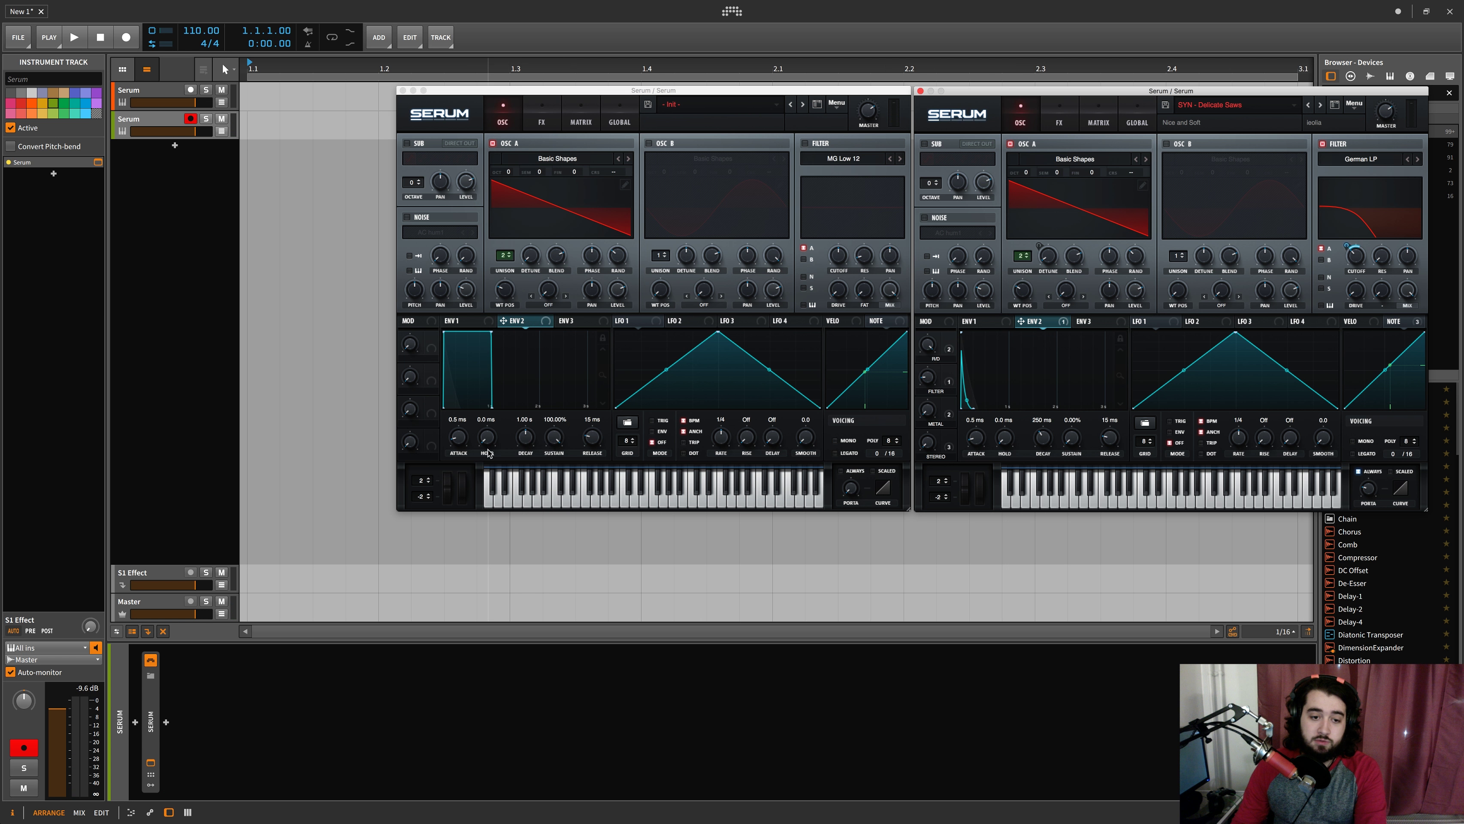
drag(548, 439, 526, 568)
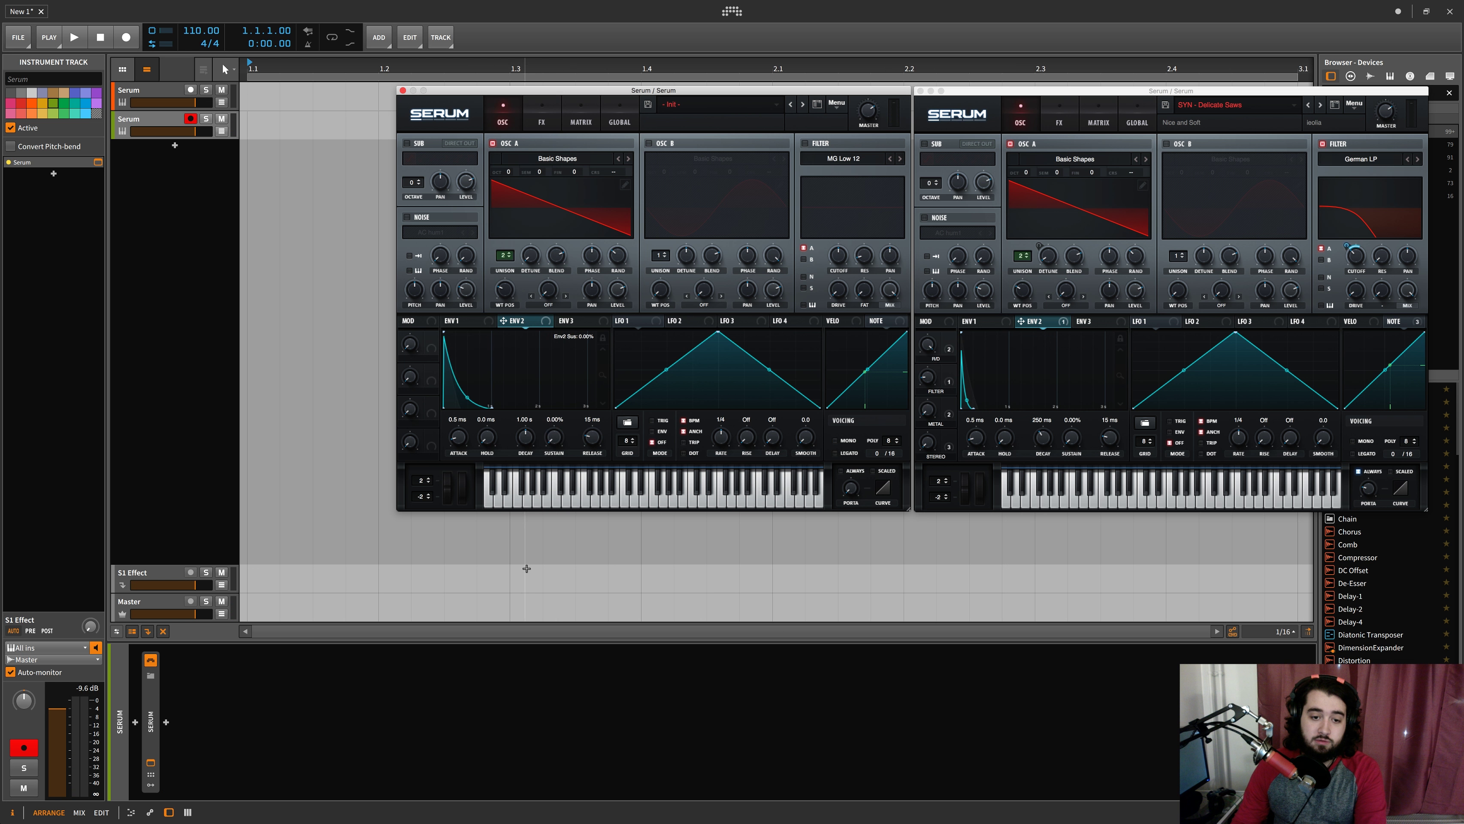
scroll(526, 439, down, 5)
scroll(529, 445, down, 2)
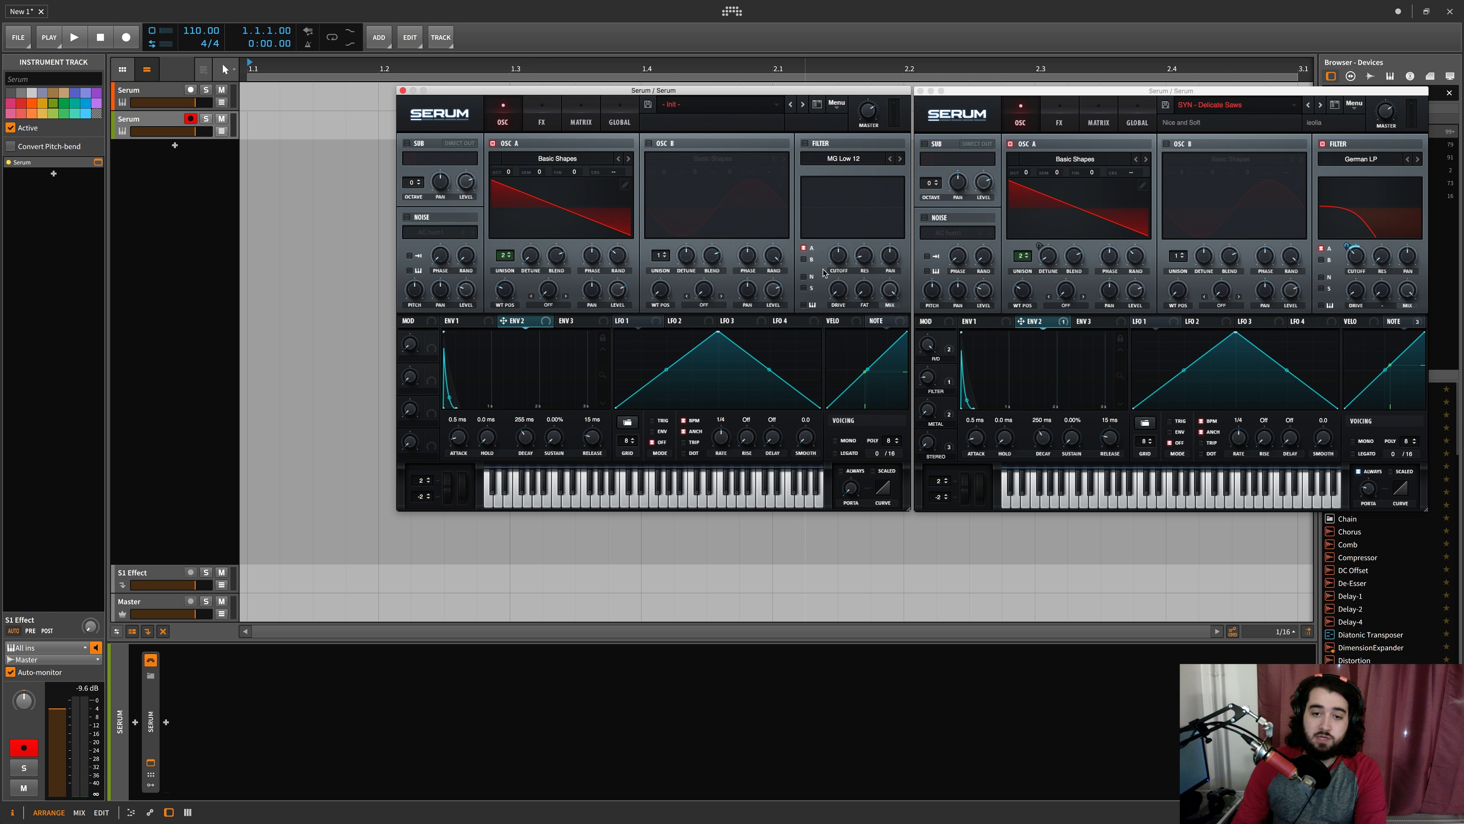
Assign Env 2 to the filter cutoff with an amount of 25 and switch the filter on
drag(503, 321, 826, 267)
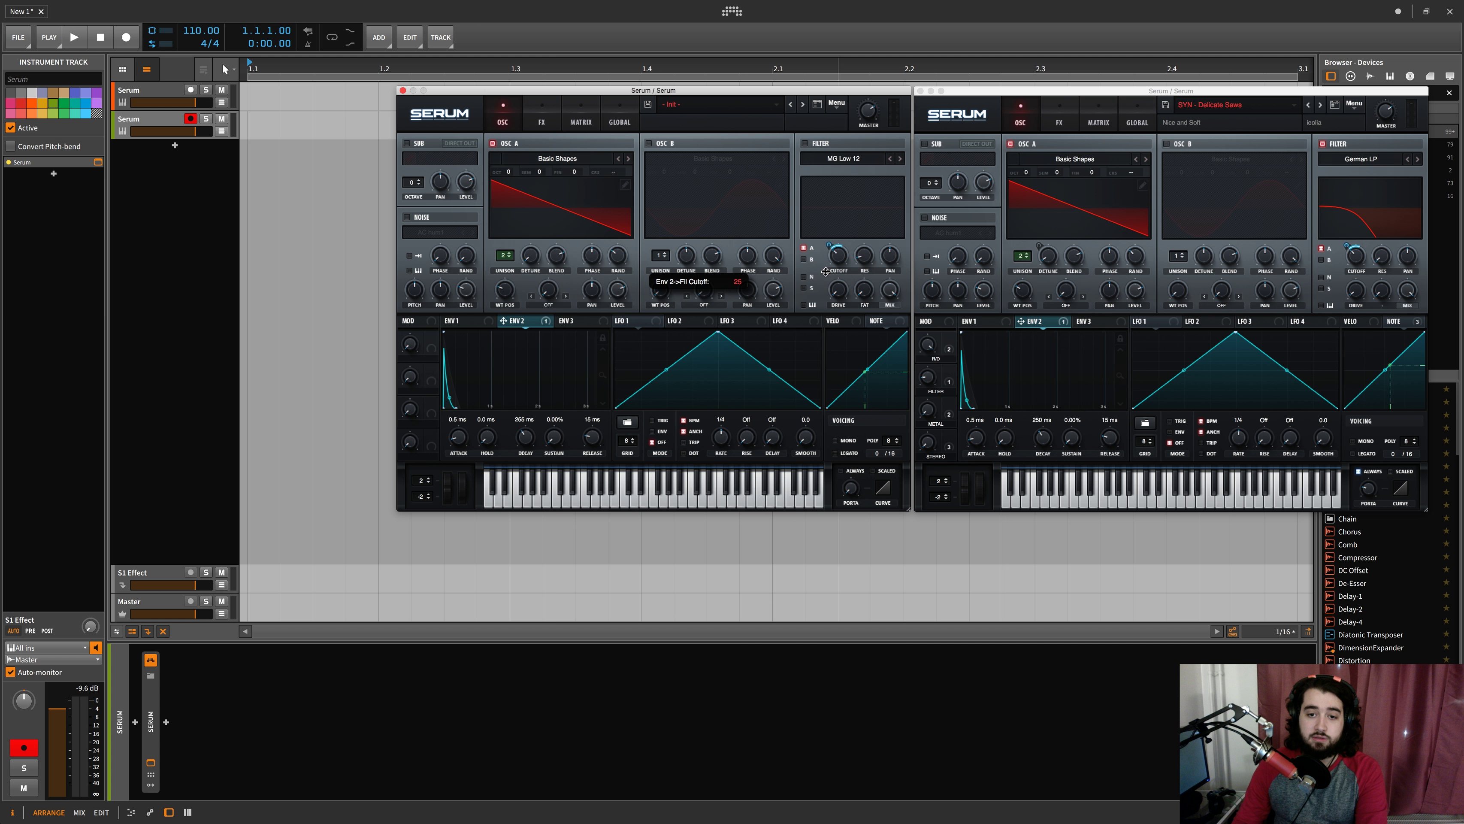
click(857, 159)
click(809, 141)
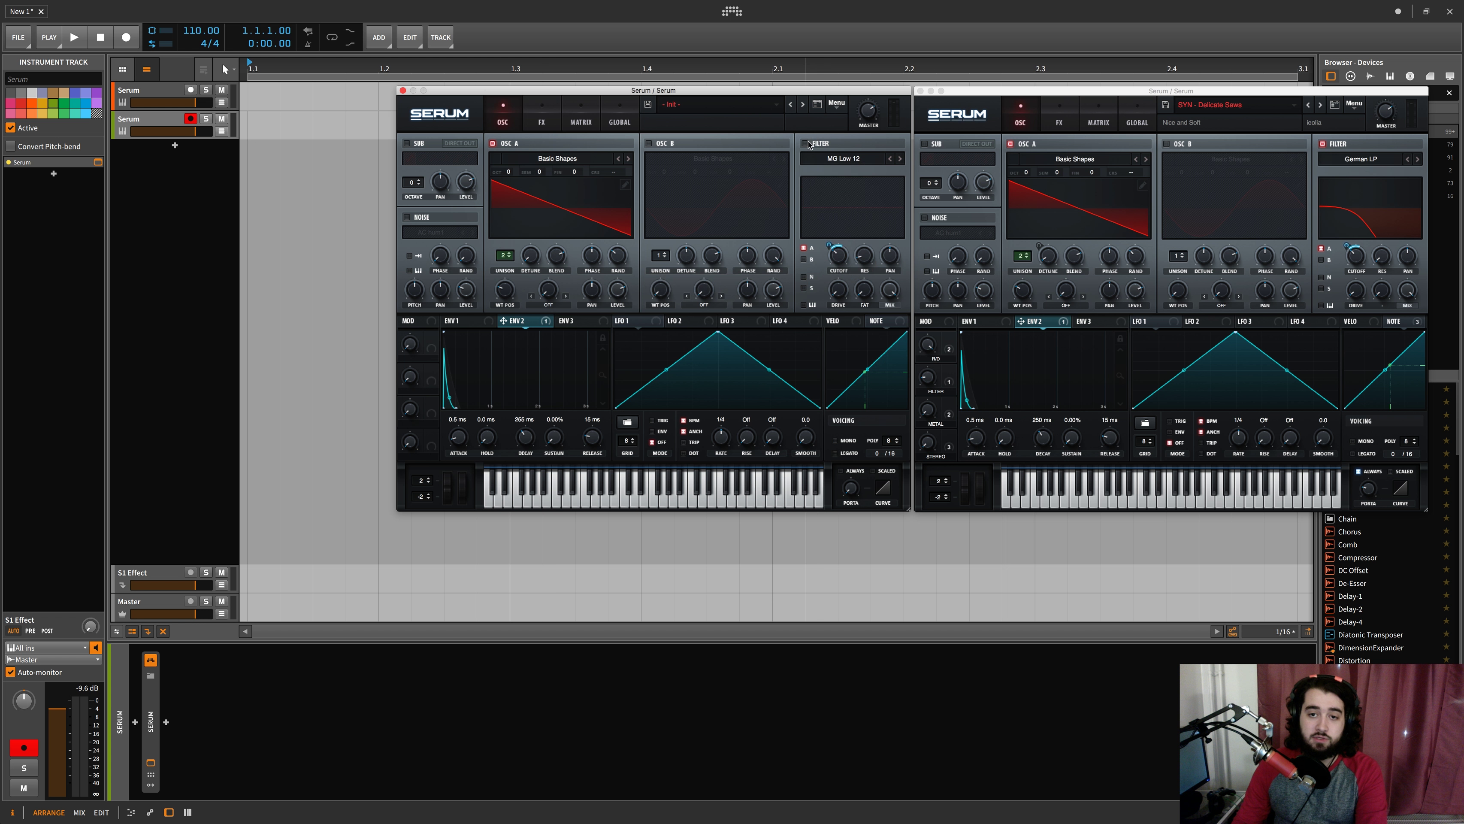
Set the filter type to German LP from the Misc group
click(828, 159)
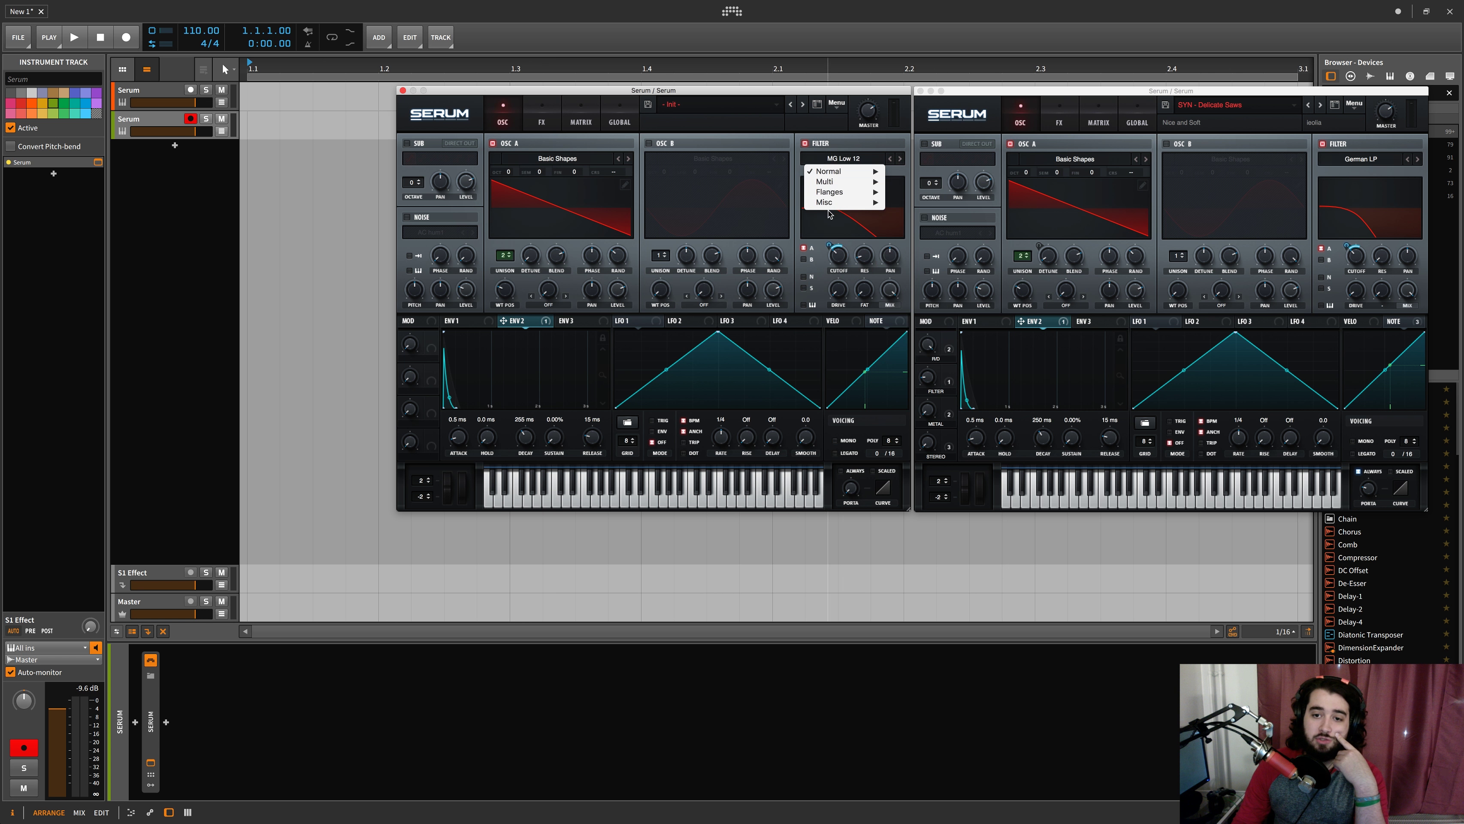
mouse_move(830, 208)
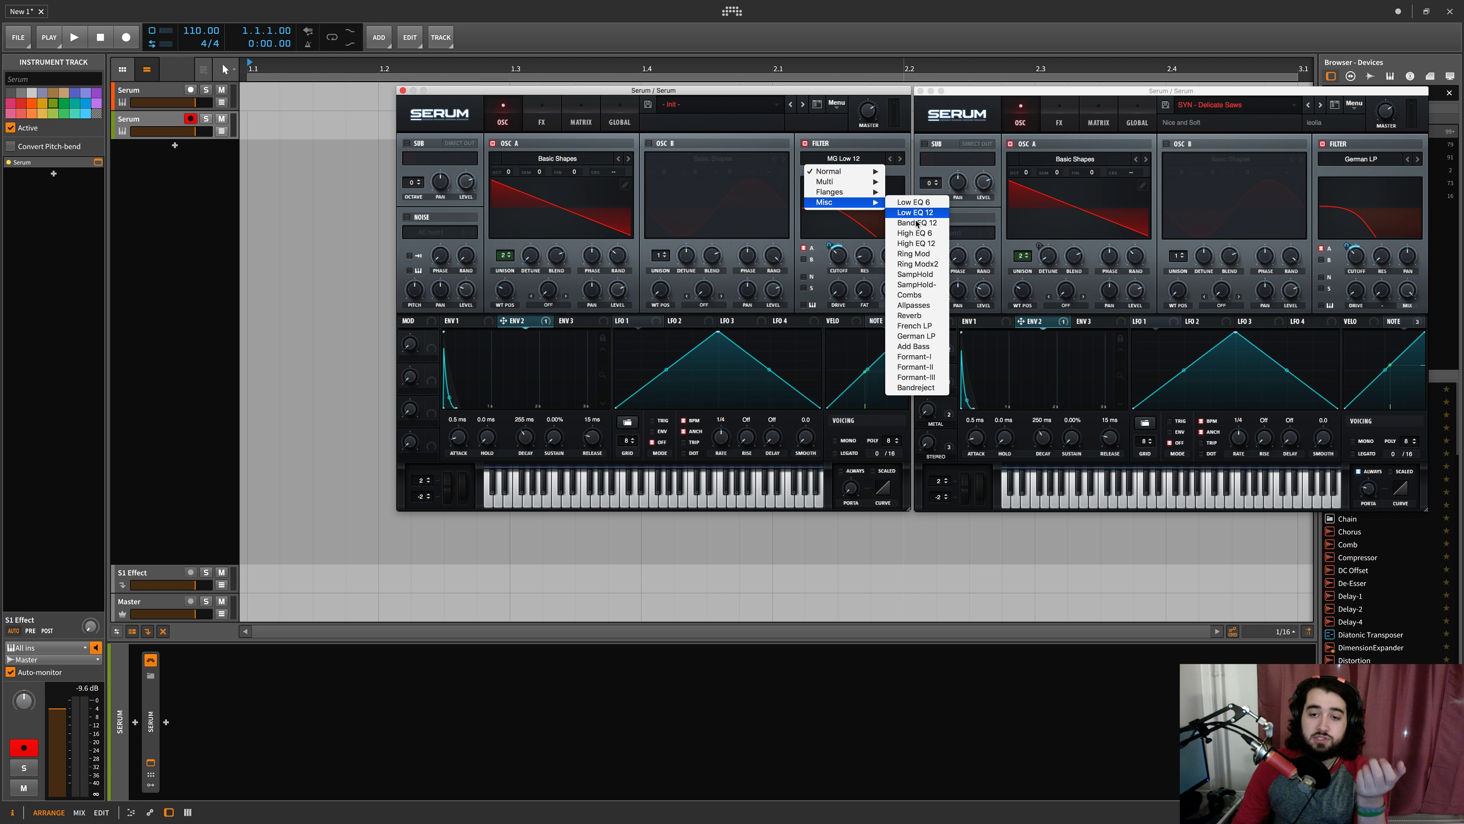
mouse_move(868, 170)
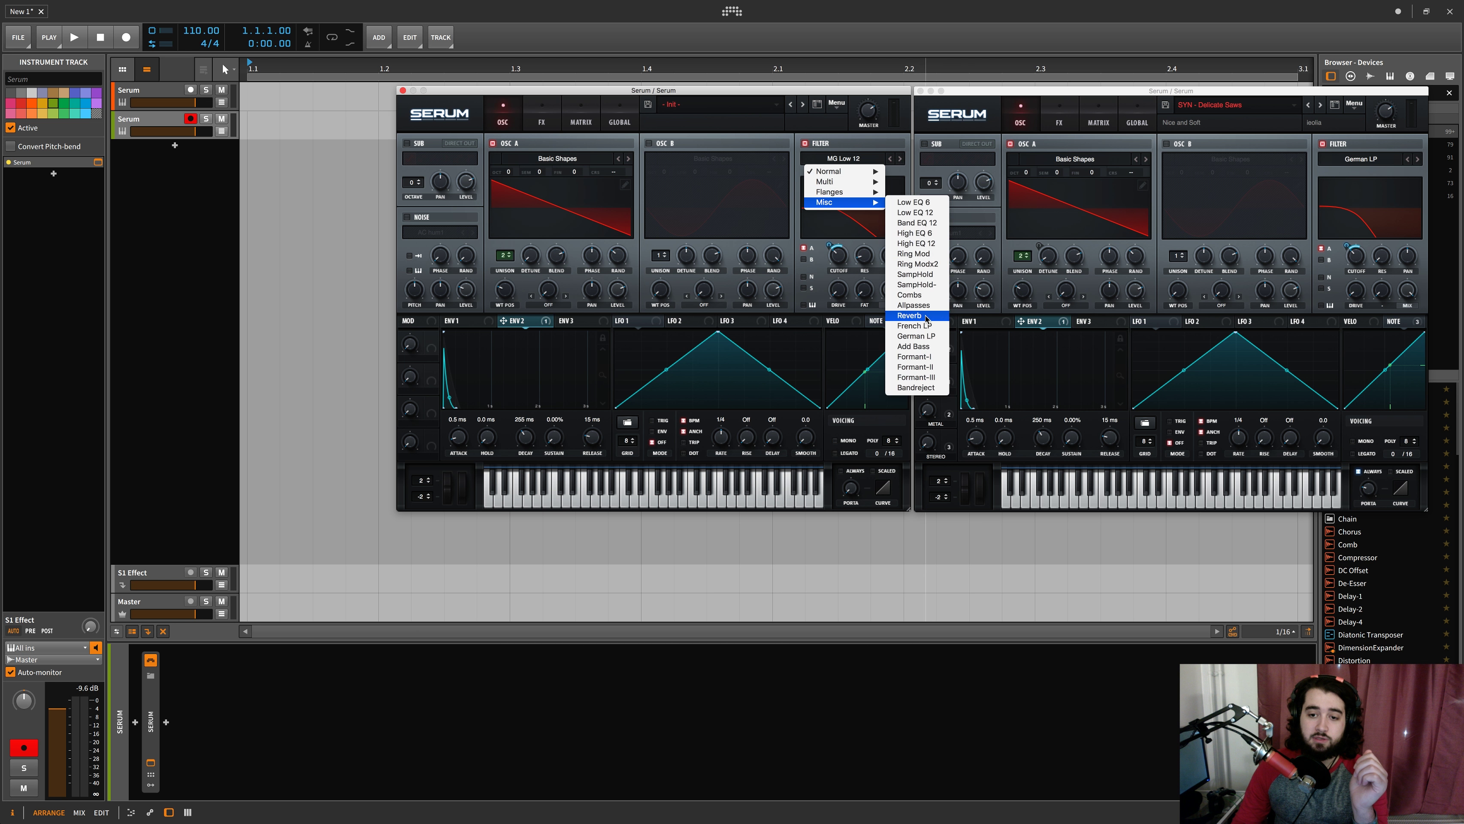
click(932, 336)
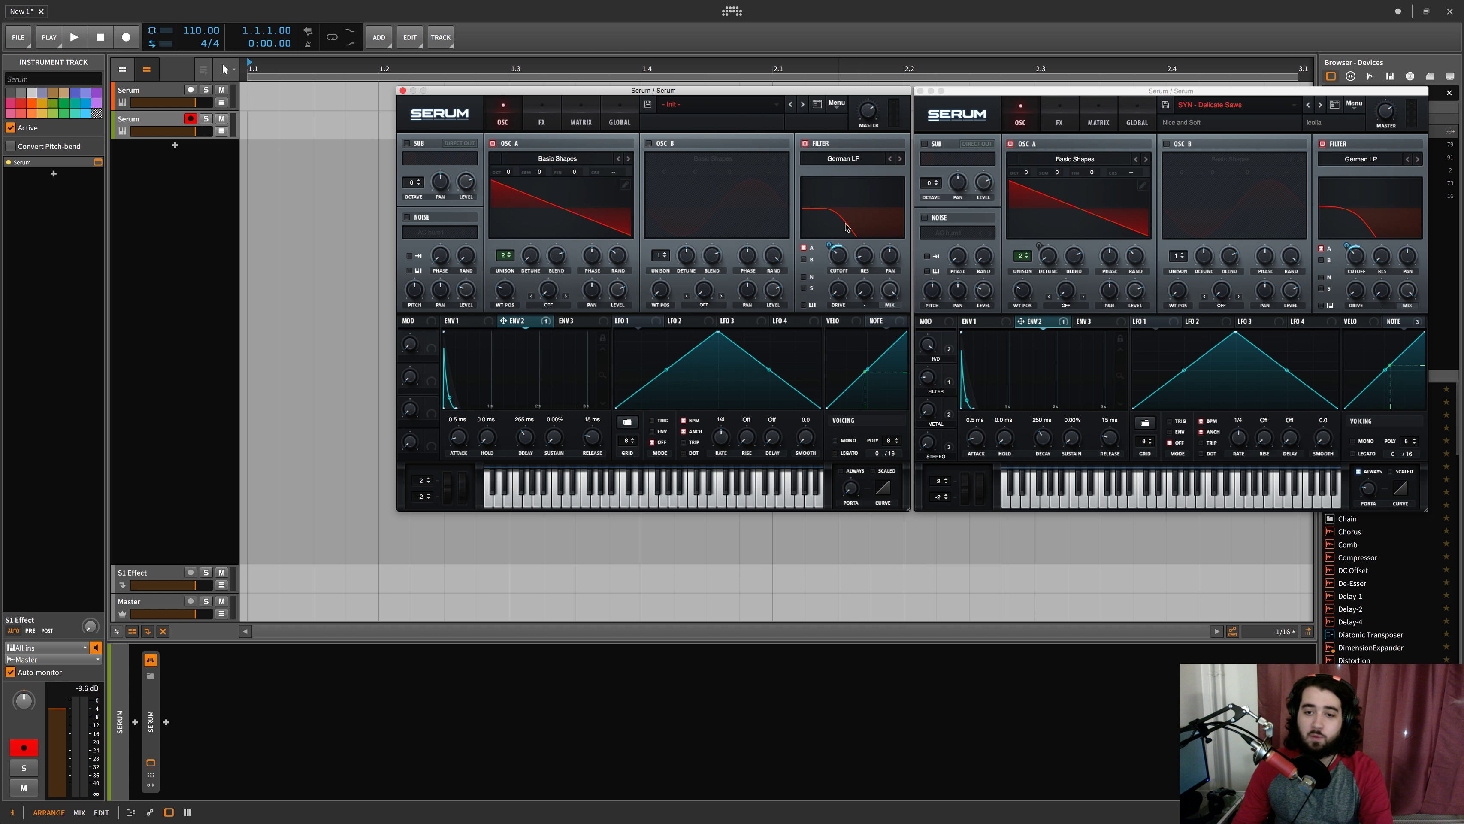
Raise the filter resonance and compare the MG Low 6 to MG Low 24 response curves with German LP
drag(864, 256, 880, 196)
click(875, 160)
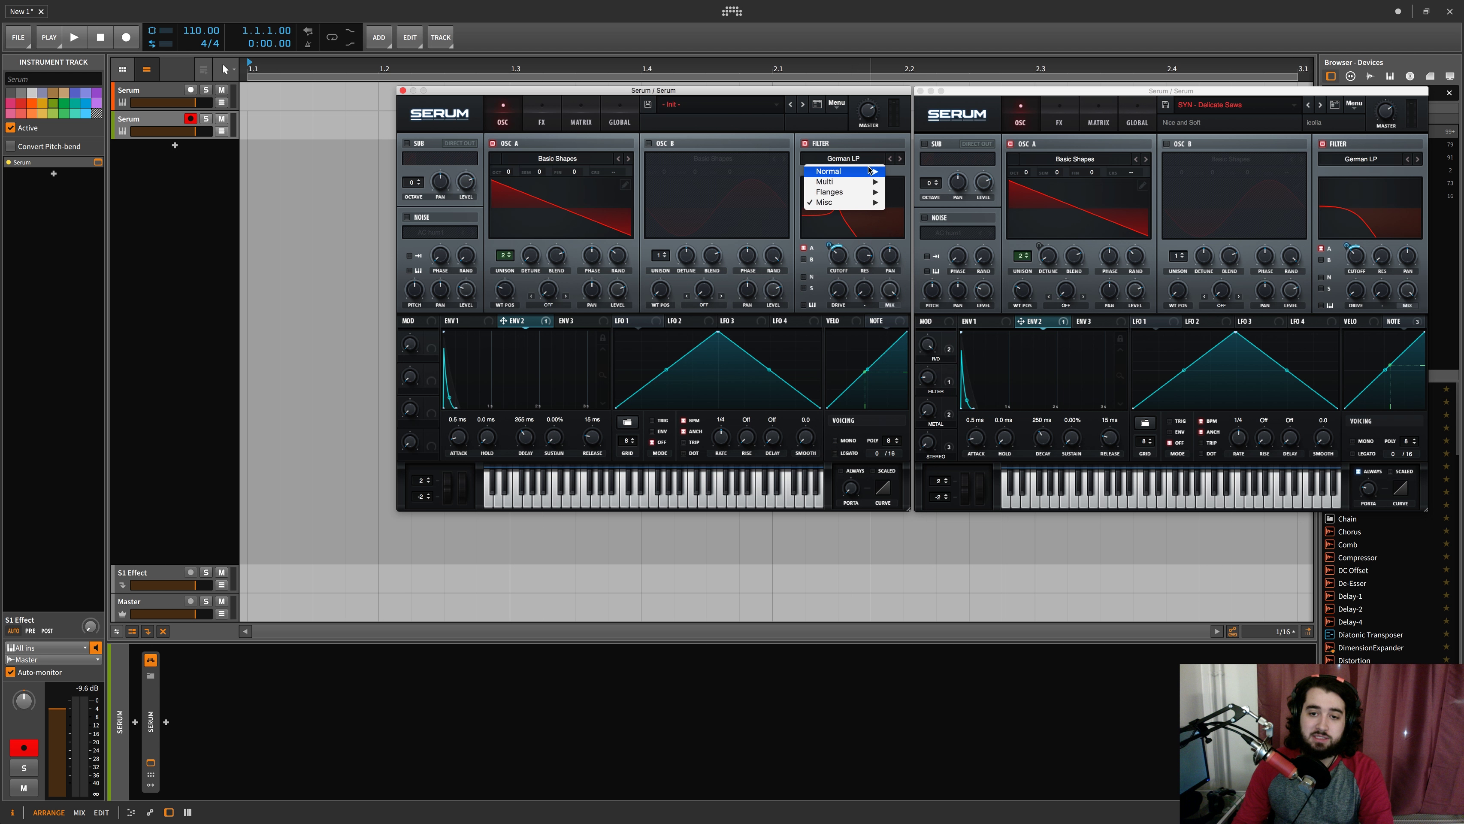
click(896, 172)
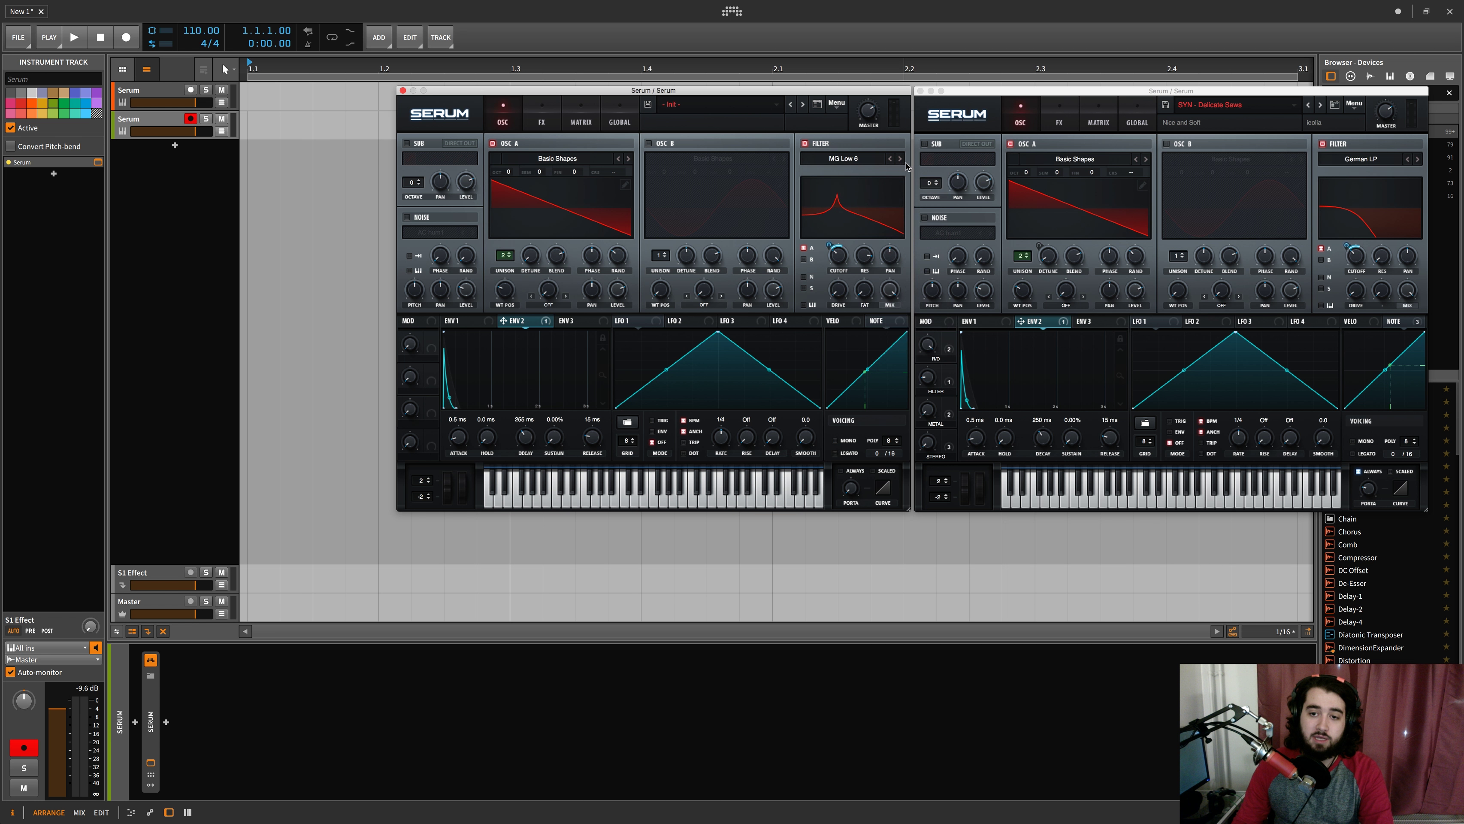
click(899, 159)
click(899, 160)
click(898, 159)
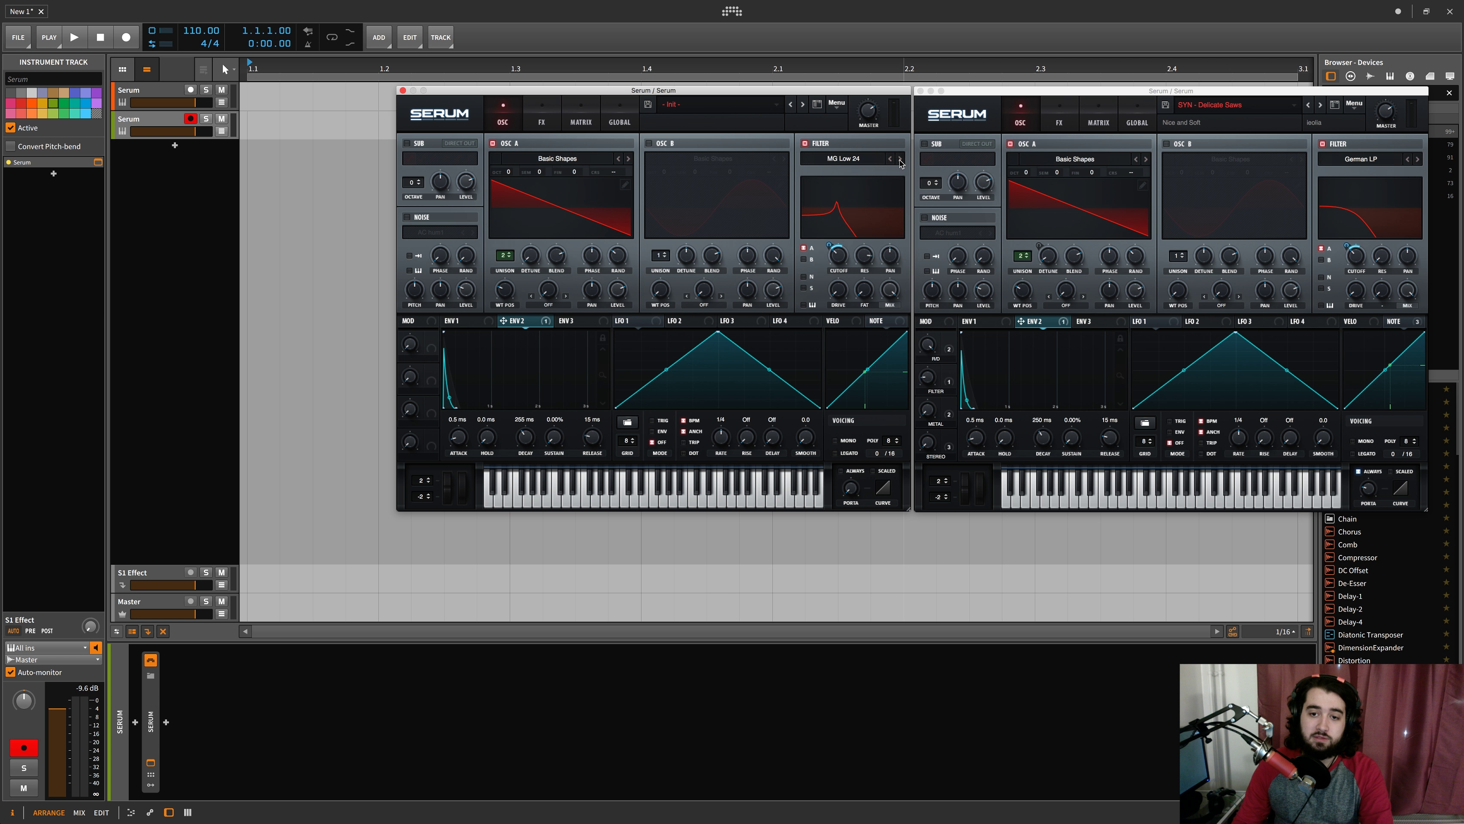
click(853, 159)
mouse_move(848, 203)
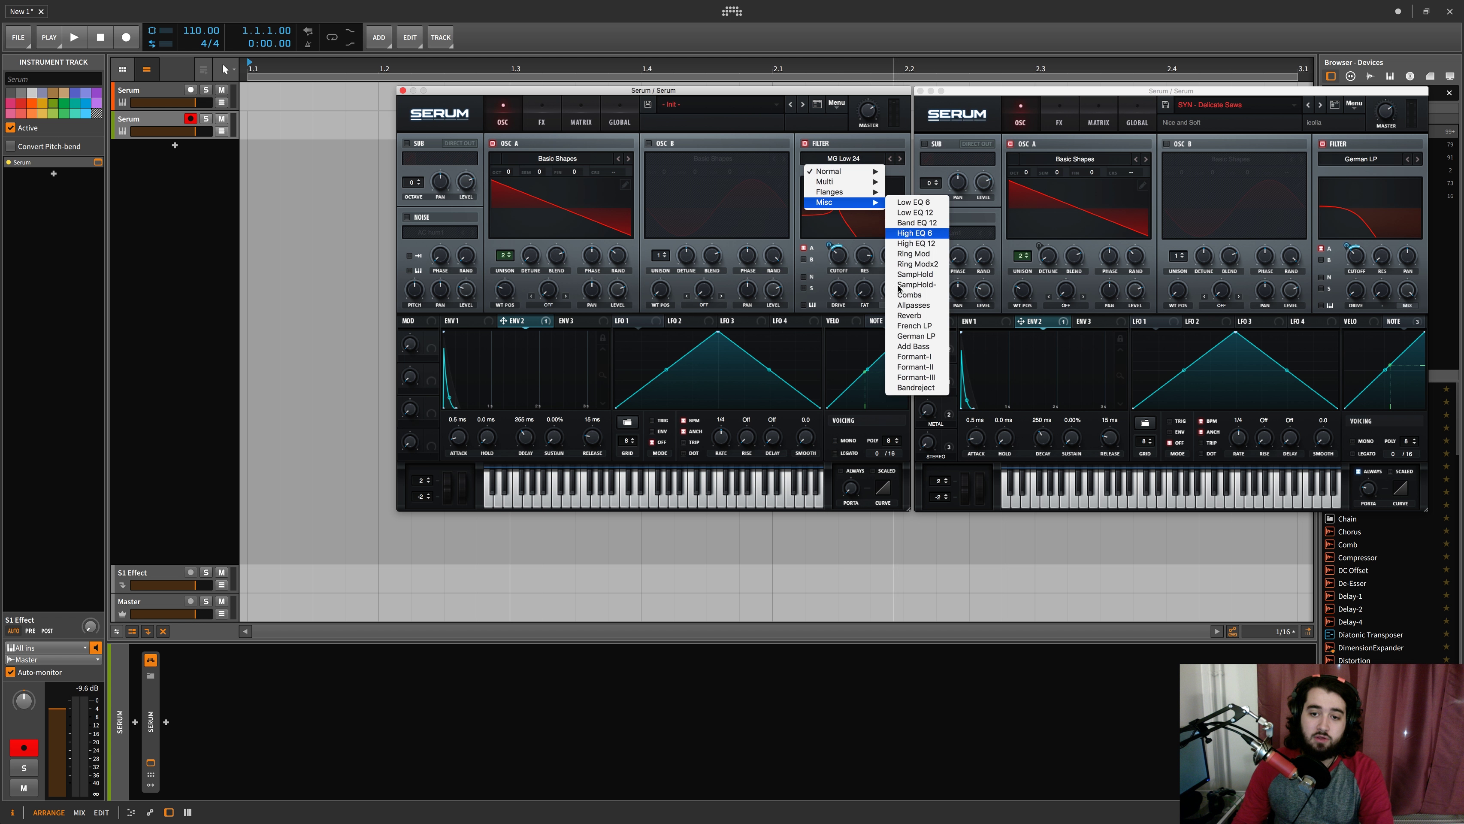
key(Return)
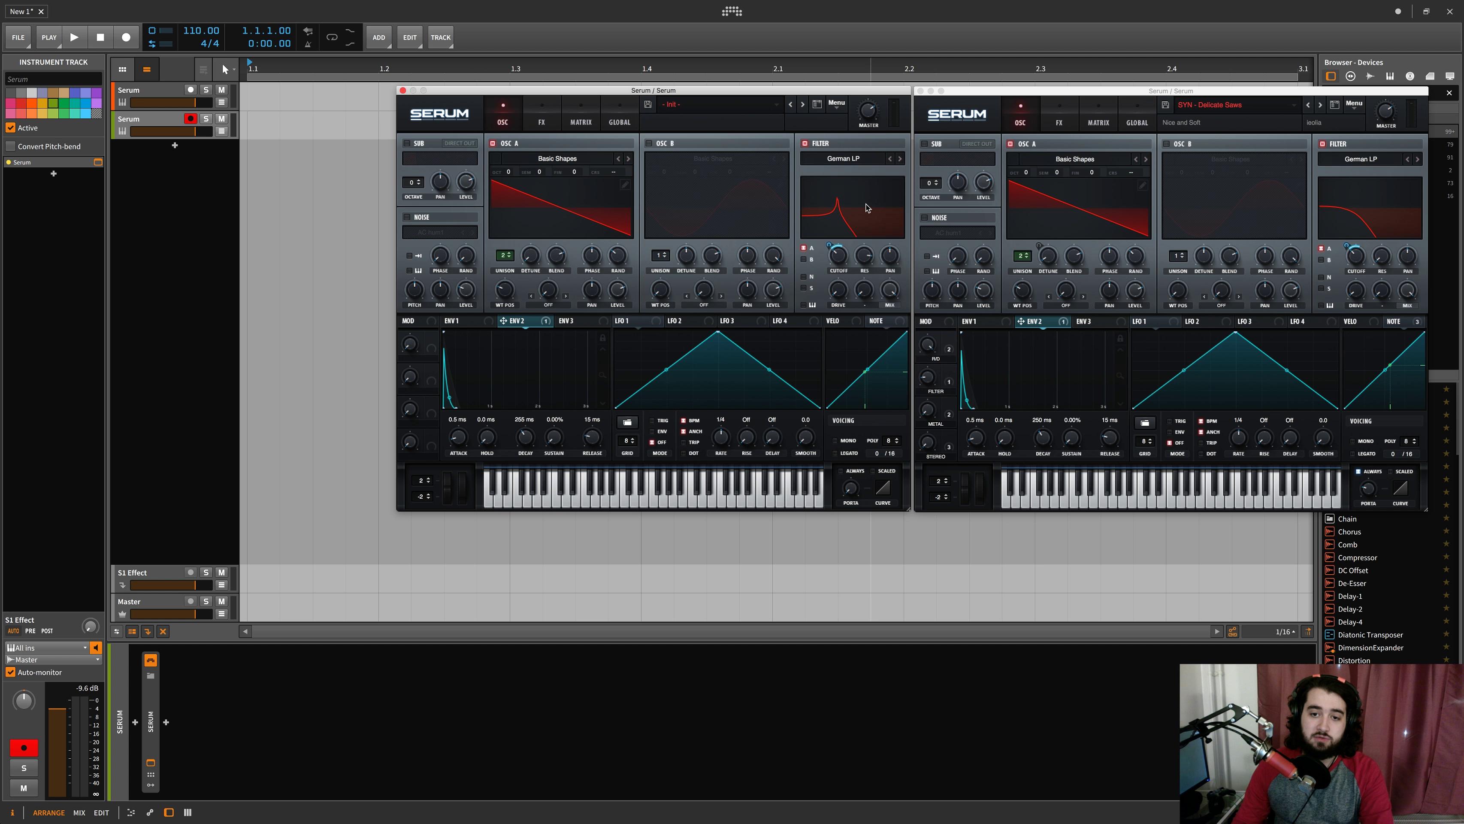
Show the filter's phase response and compare MG Low 24 with German LP, leaving German LP selected
click(877, 214)
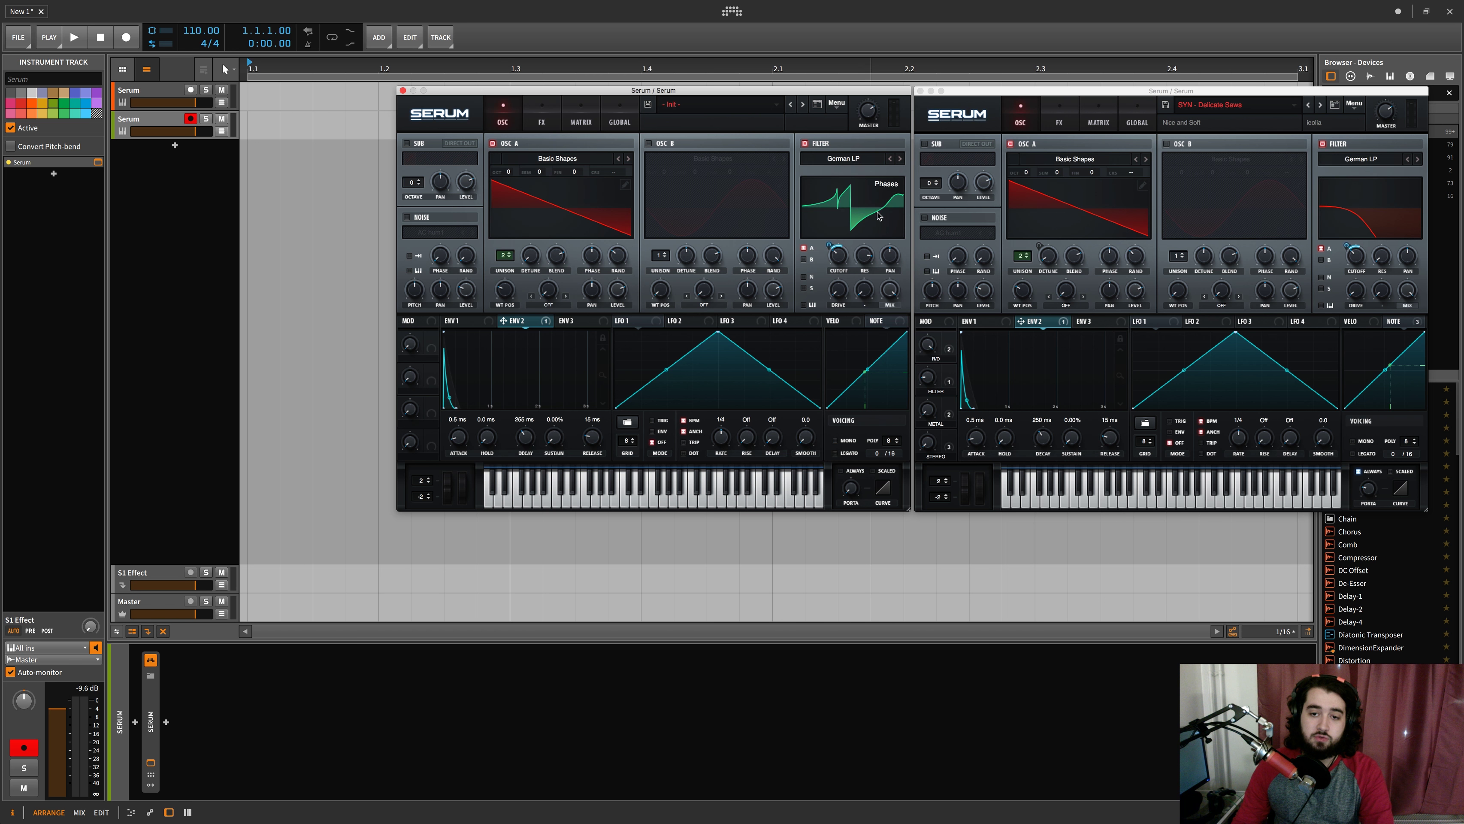
click(866, 161)
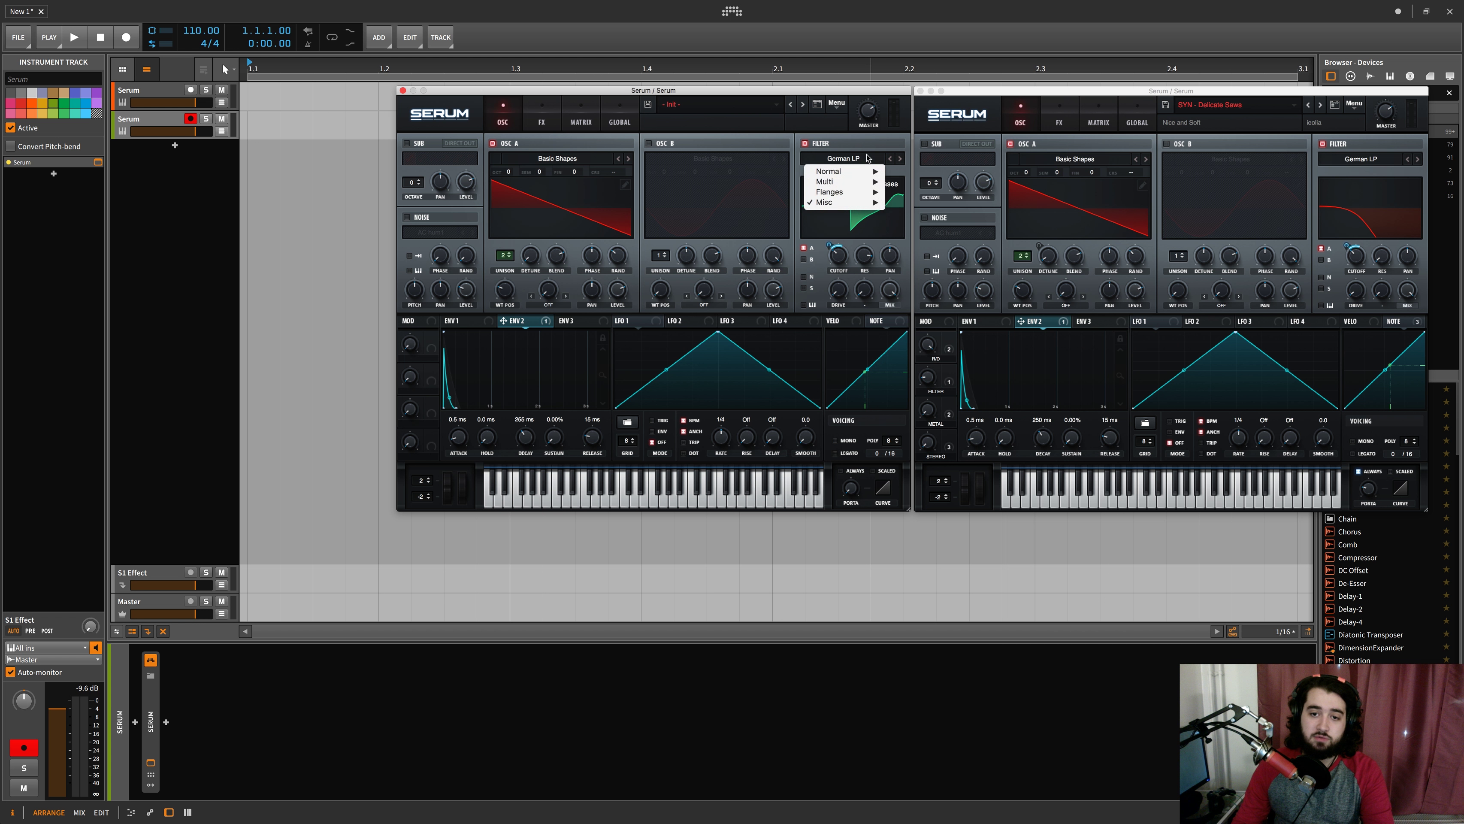
mouse_move(865, 170)
click(918, 202)
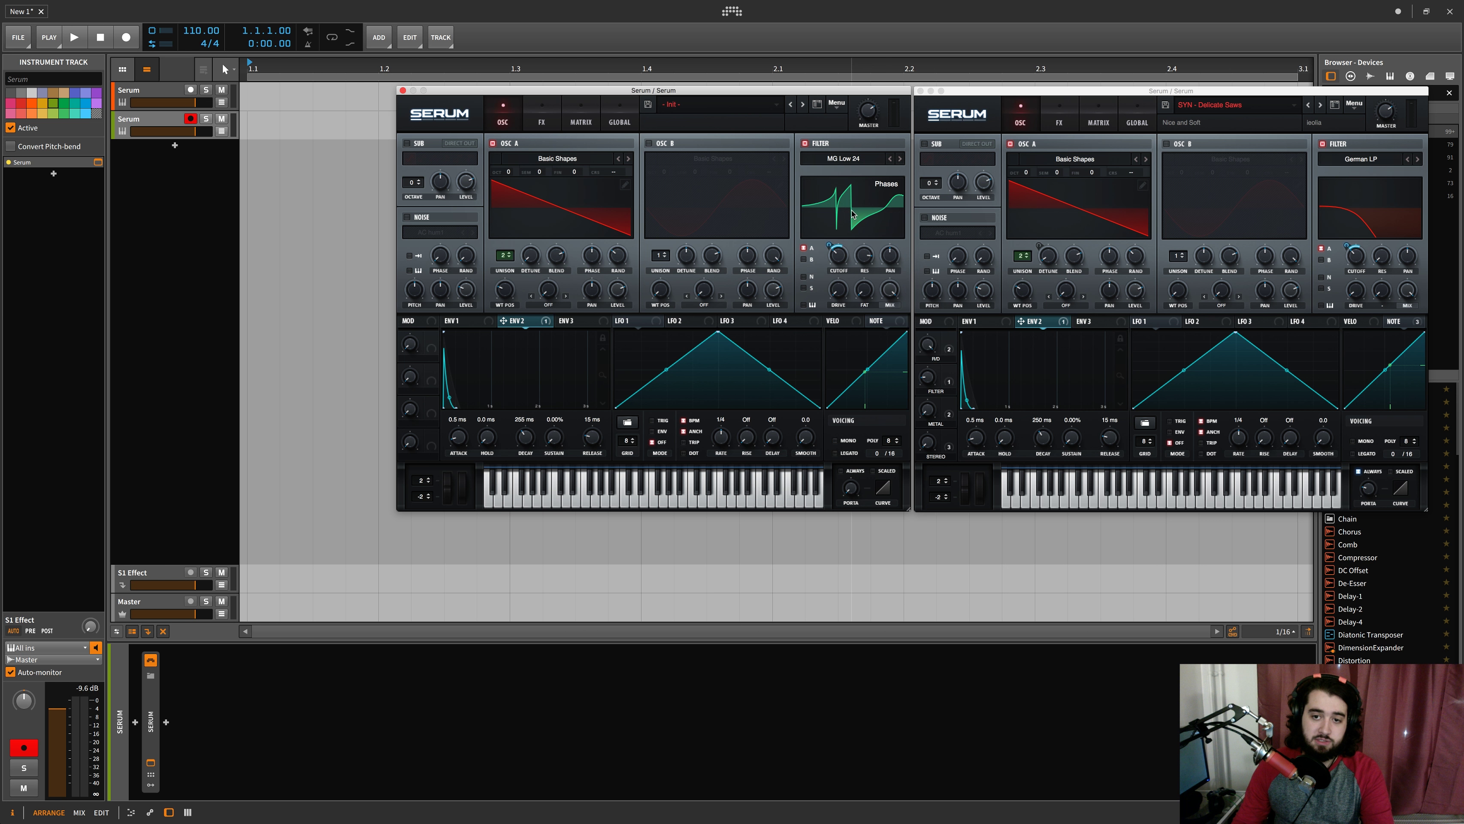
click(858, 162)
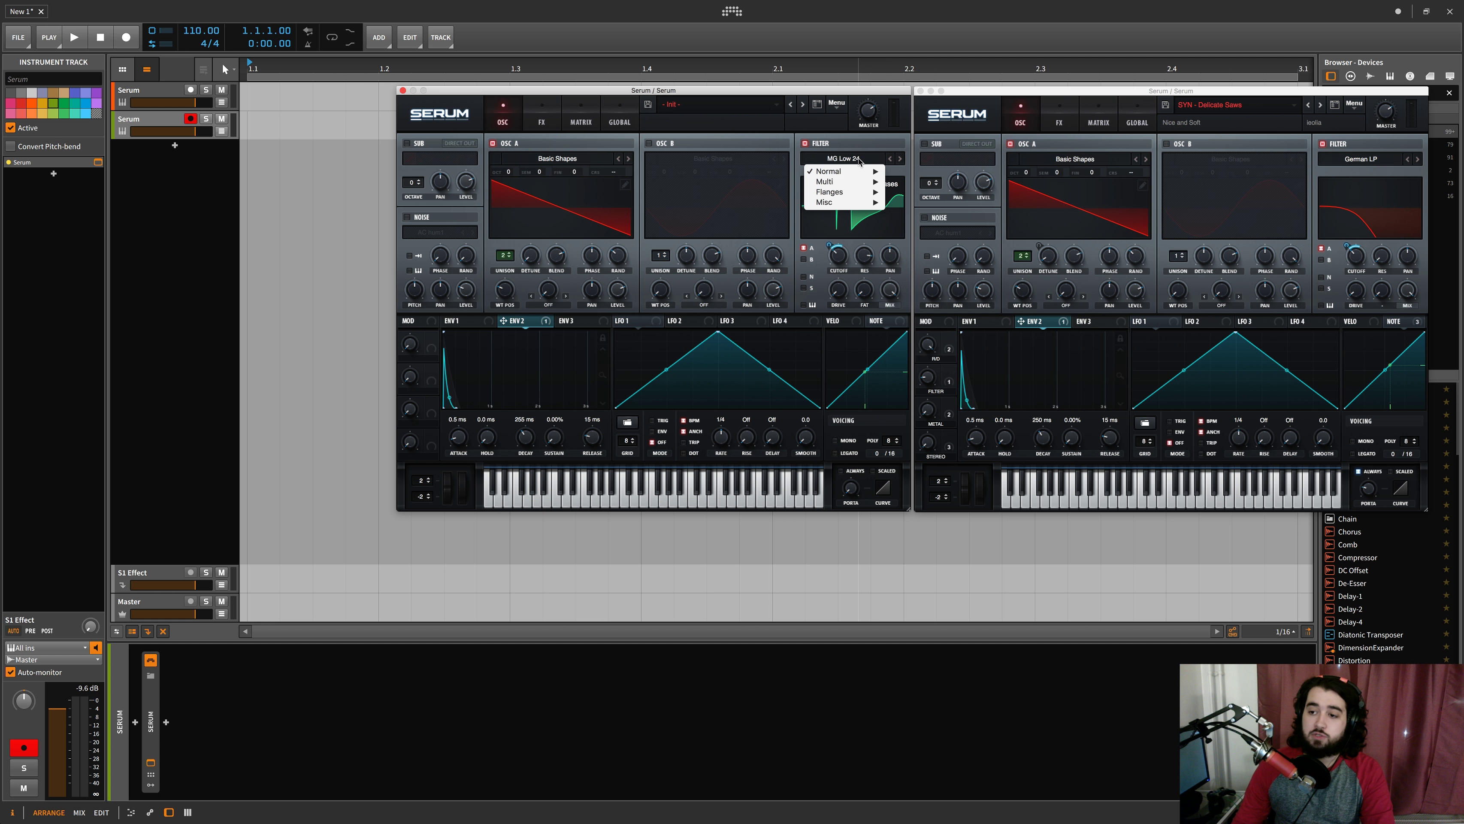
mouse_move(842, 202)
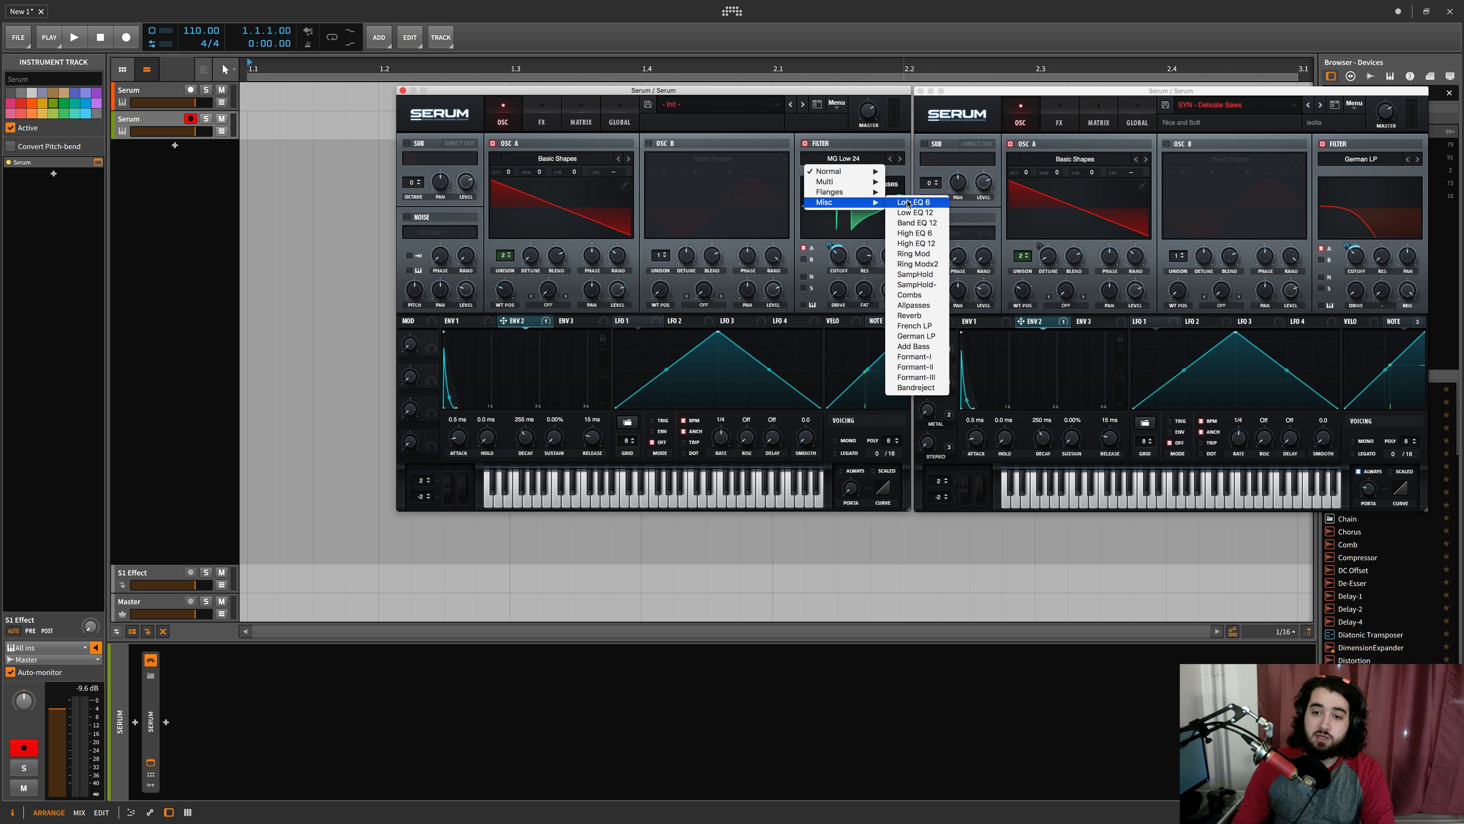
click(916, 336)
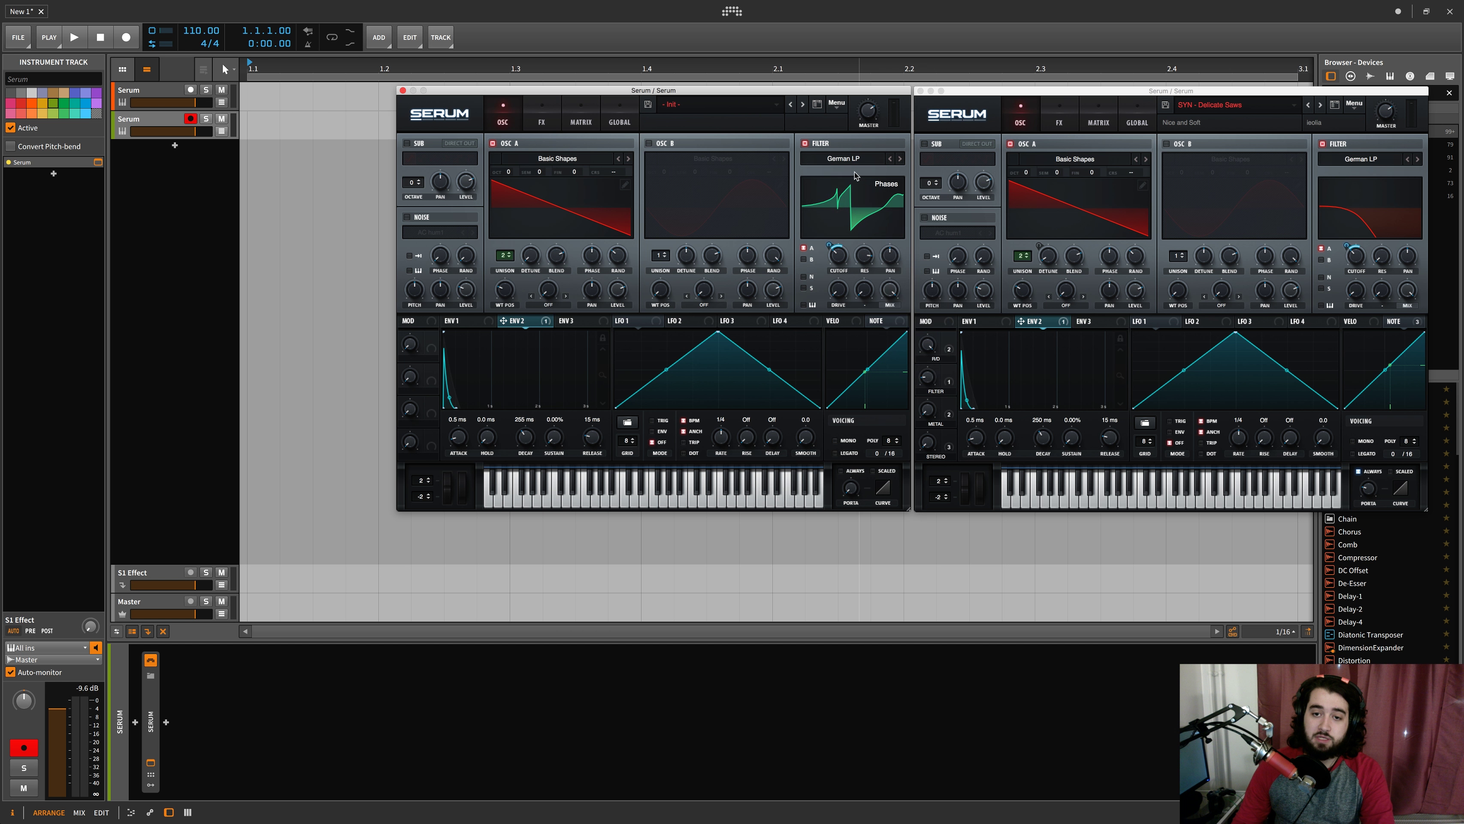
Return the filter graph to its magnitude view, lower the resonance and fine-tune the cutoff to match the reference curve
mouse_move(865, 270)
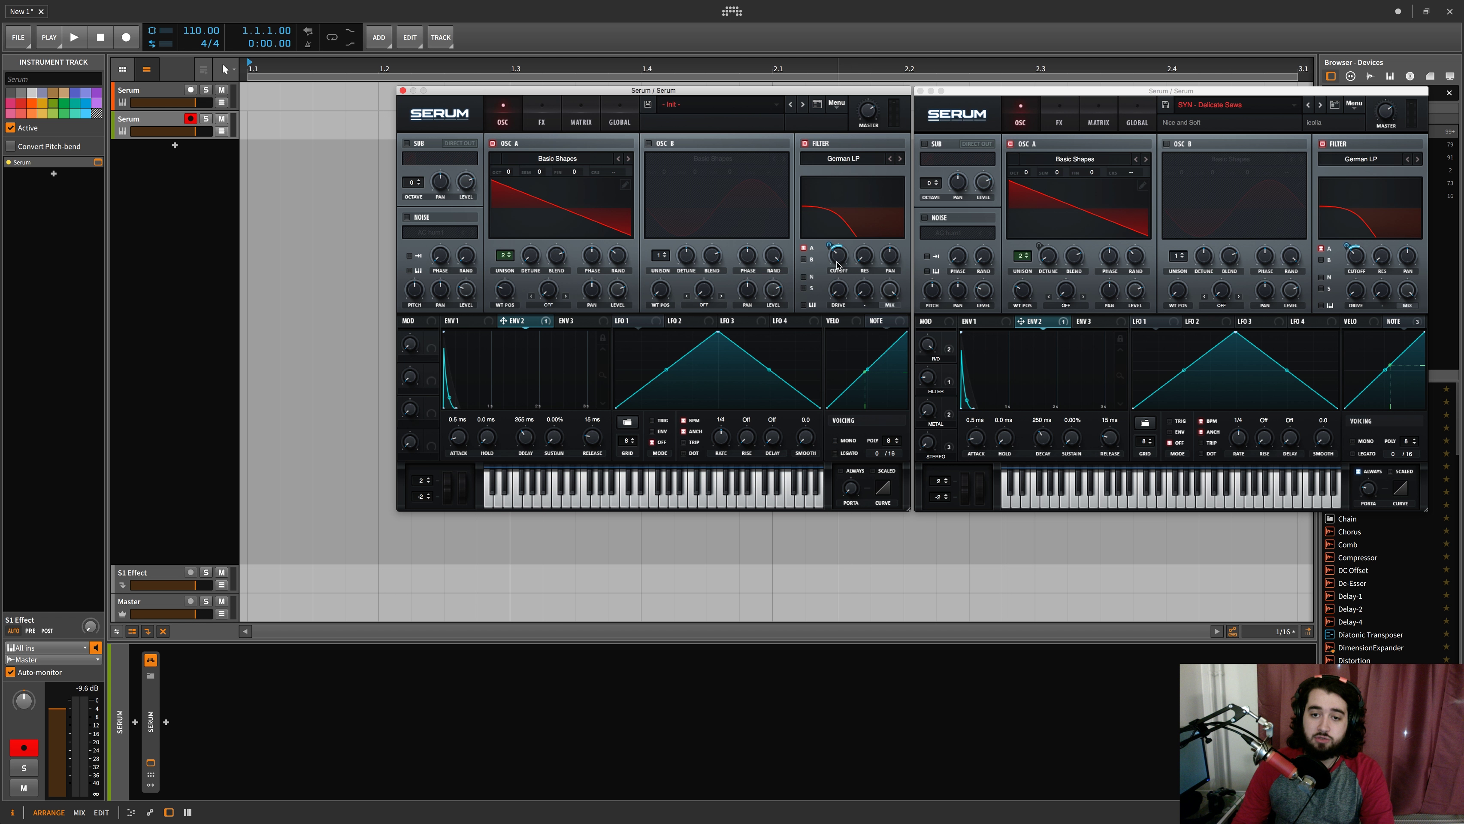
mouse_move(837, 265)
mouse_down()
mouse_move(830, 299)
mouse_move(852, 245)
mouse_move(843, 292)
mouse_move(842, 258)
mouse_up()
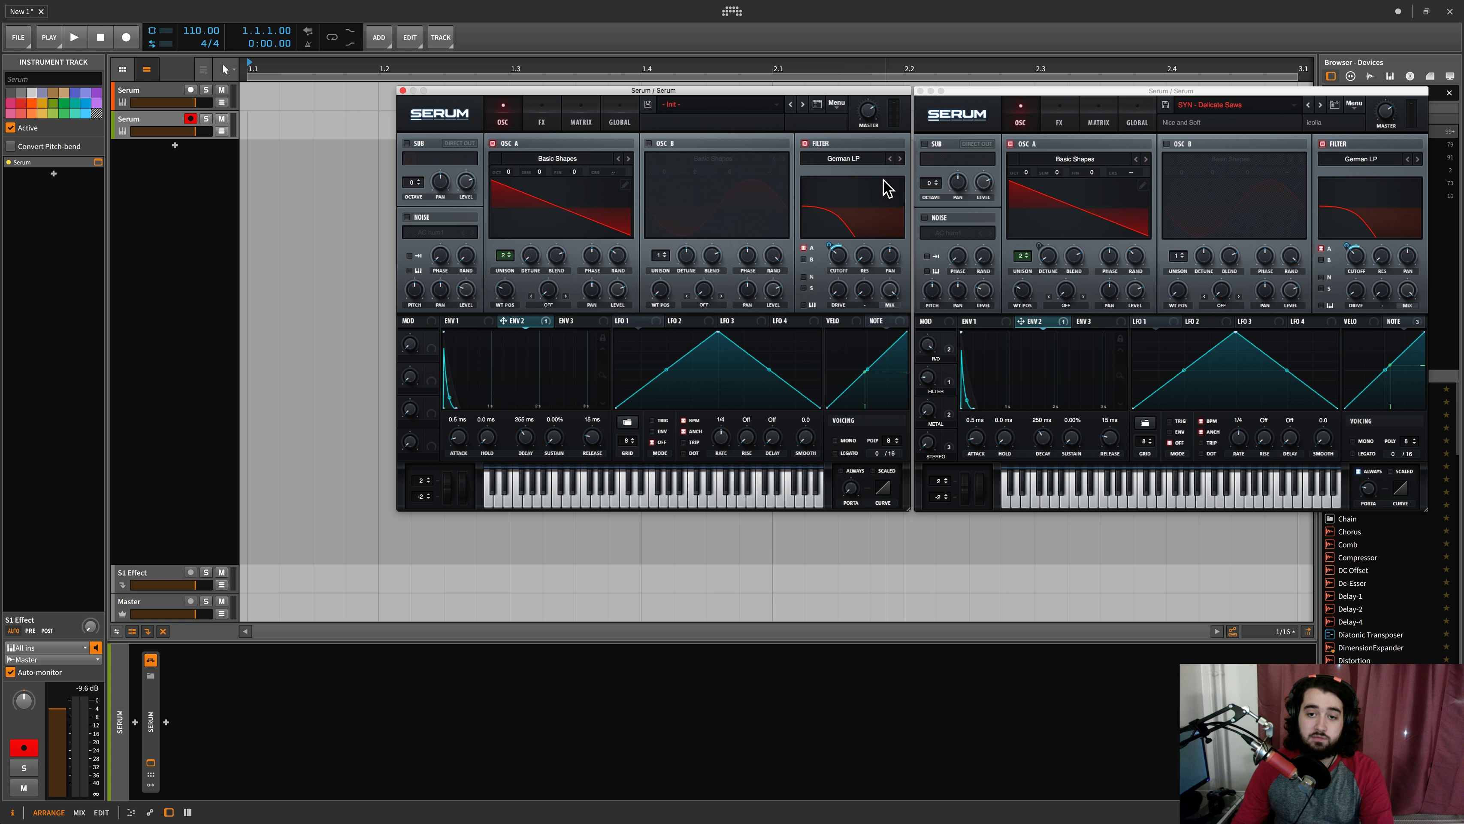
Try the French LP filter type with a cutoff adjustment and set the filter back to German LP from the Misc group
click(899, 159)
click(891, 159)
click(891, 160)
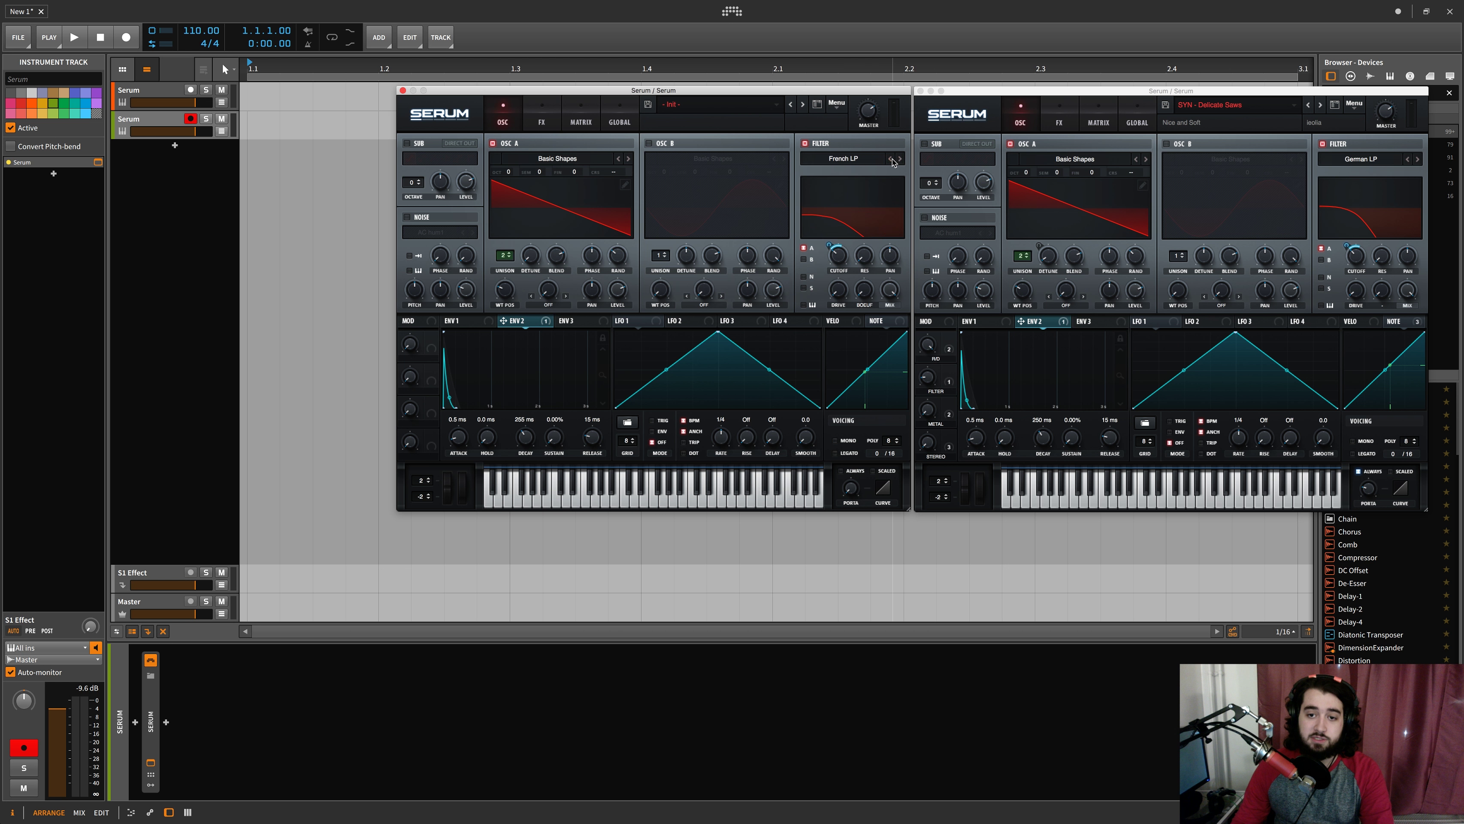
mouse_move(837, 261)
mouse_down()
mouse_move(861, 231)
mouse_move(850, 263)
mouse_up()
click(864, 160)
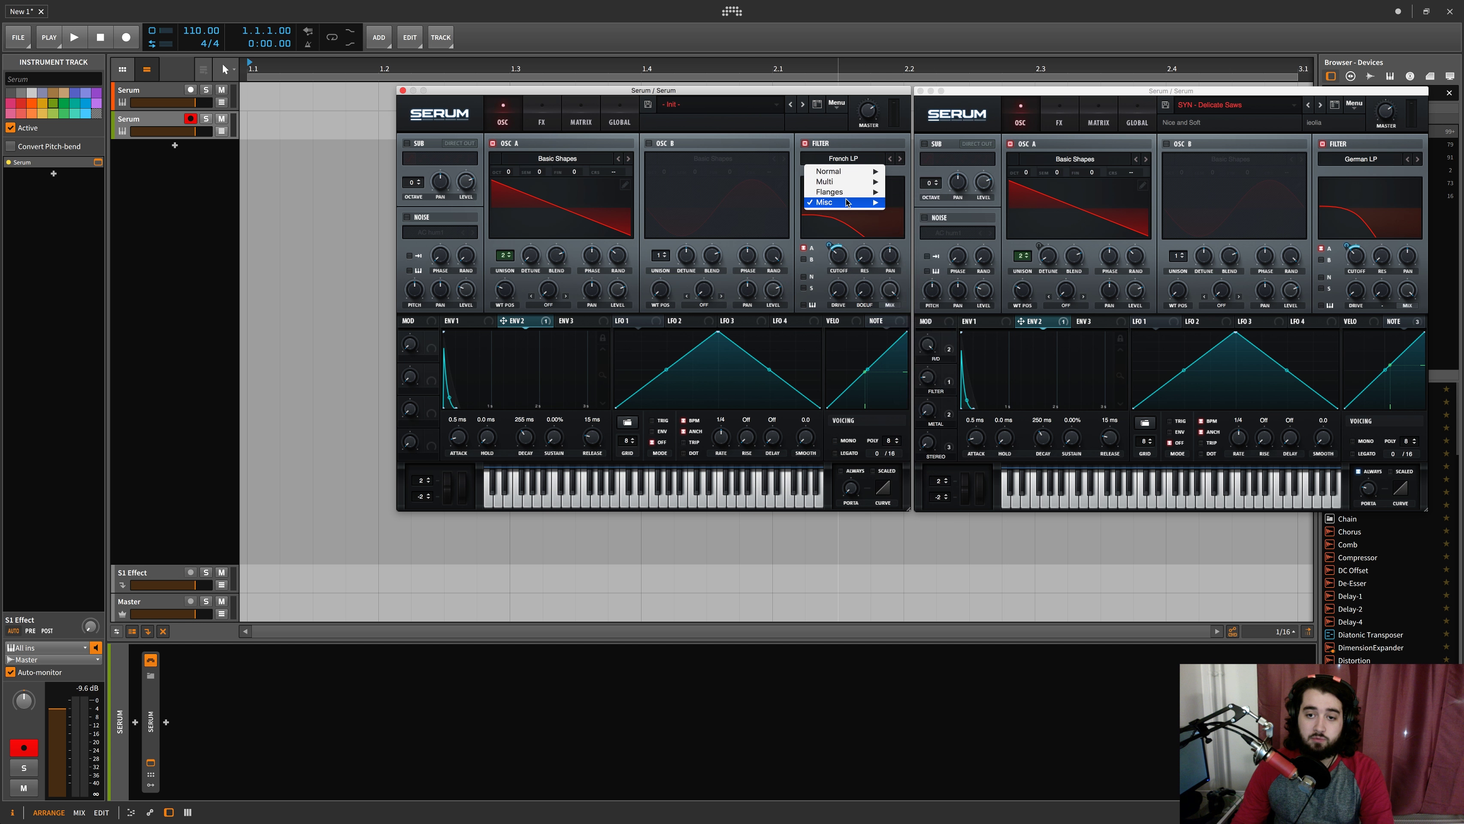
mouse_move(848, 202)
click(921, 337)
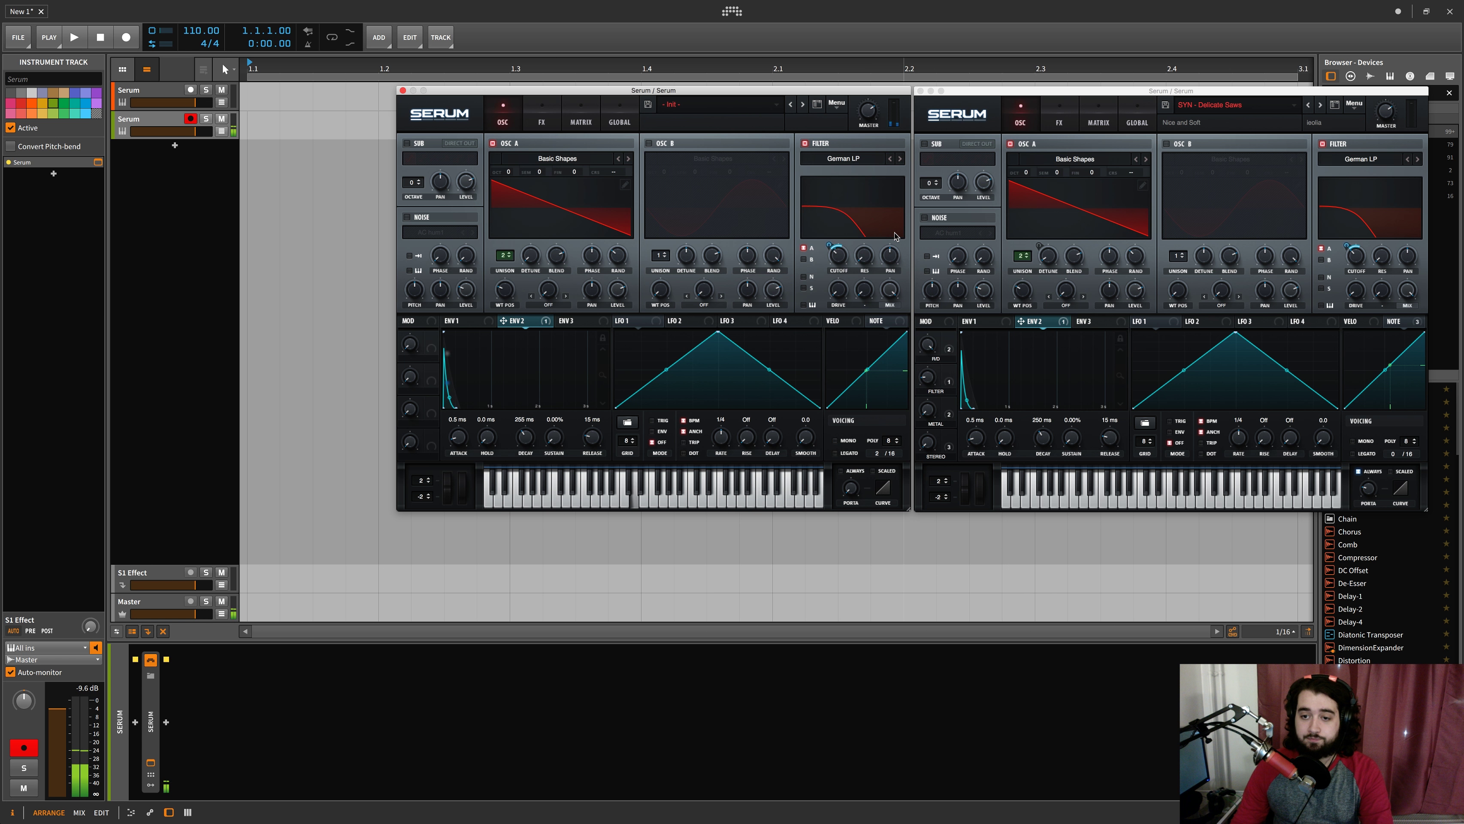
Check the reference patch's Filter macro and assign Macro 2 to the filter cutoff in the new patch
click(952, 378)
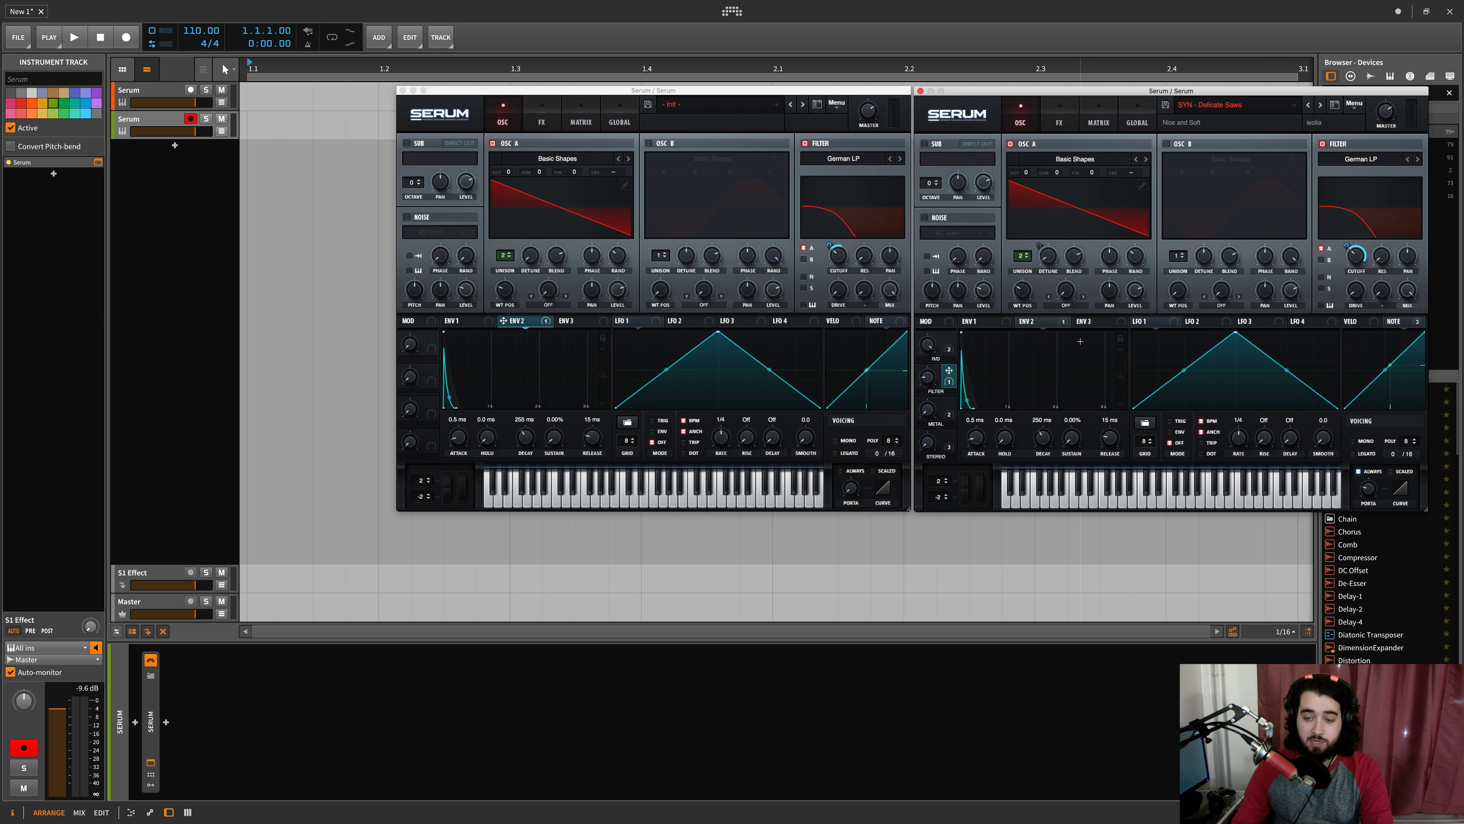
click(428, 367)
drag(431, 374, 838, 255)
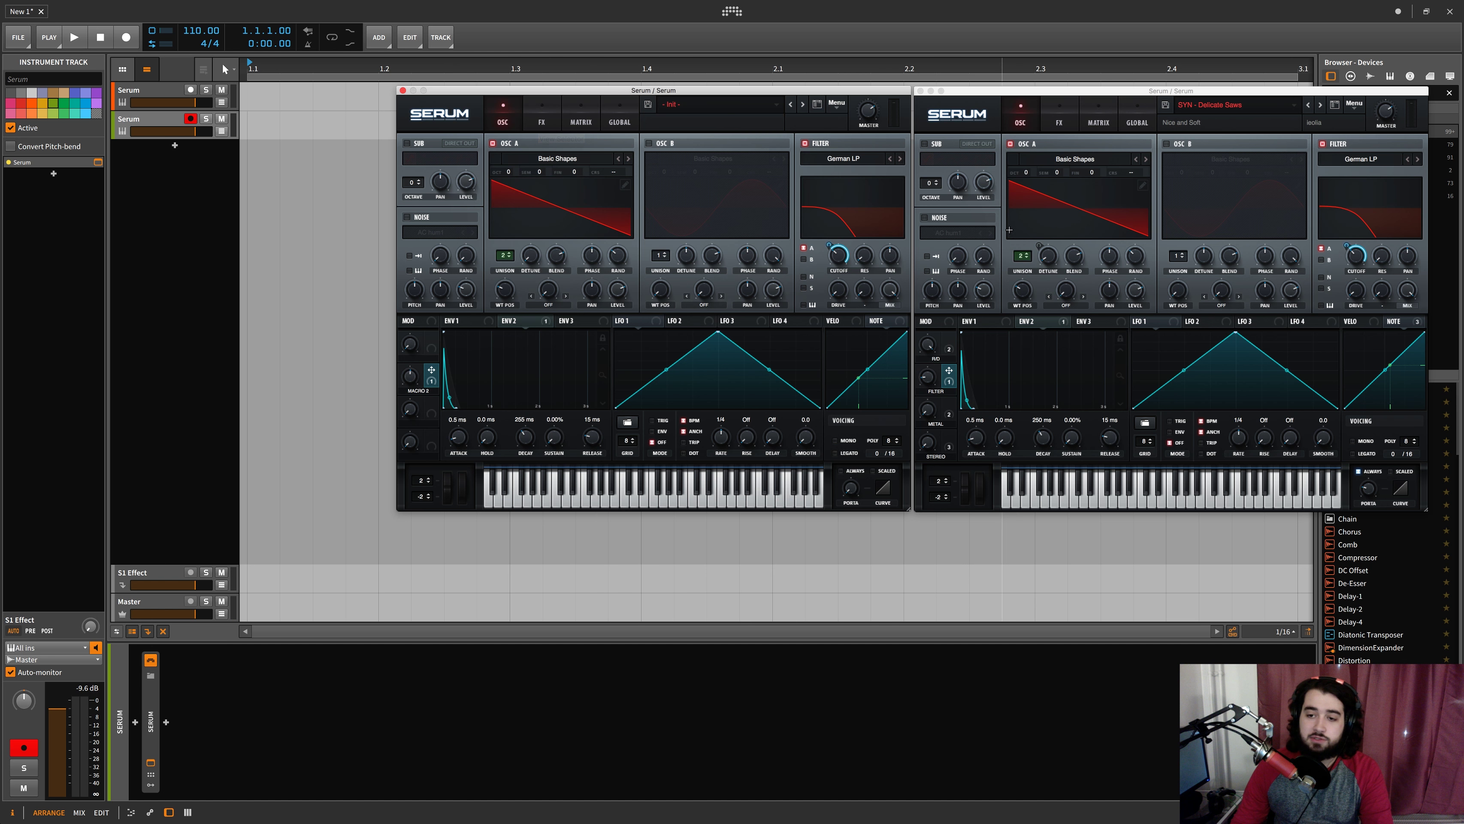
Check the reference's Stereo macro, assign Macro 4 to oscillator A's unison detune and audition it at 100%
click(952, 440)
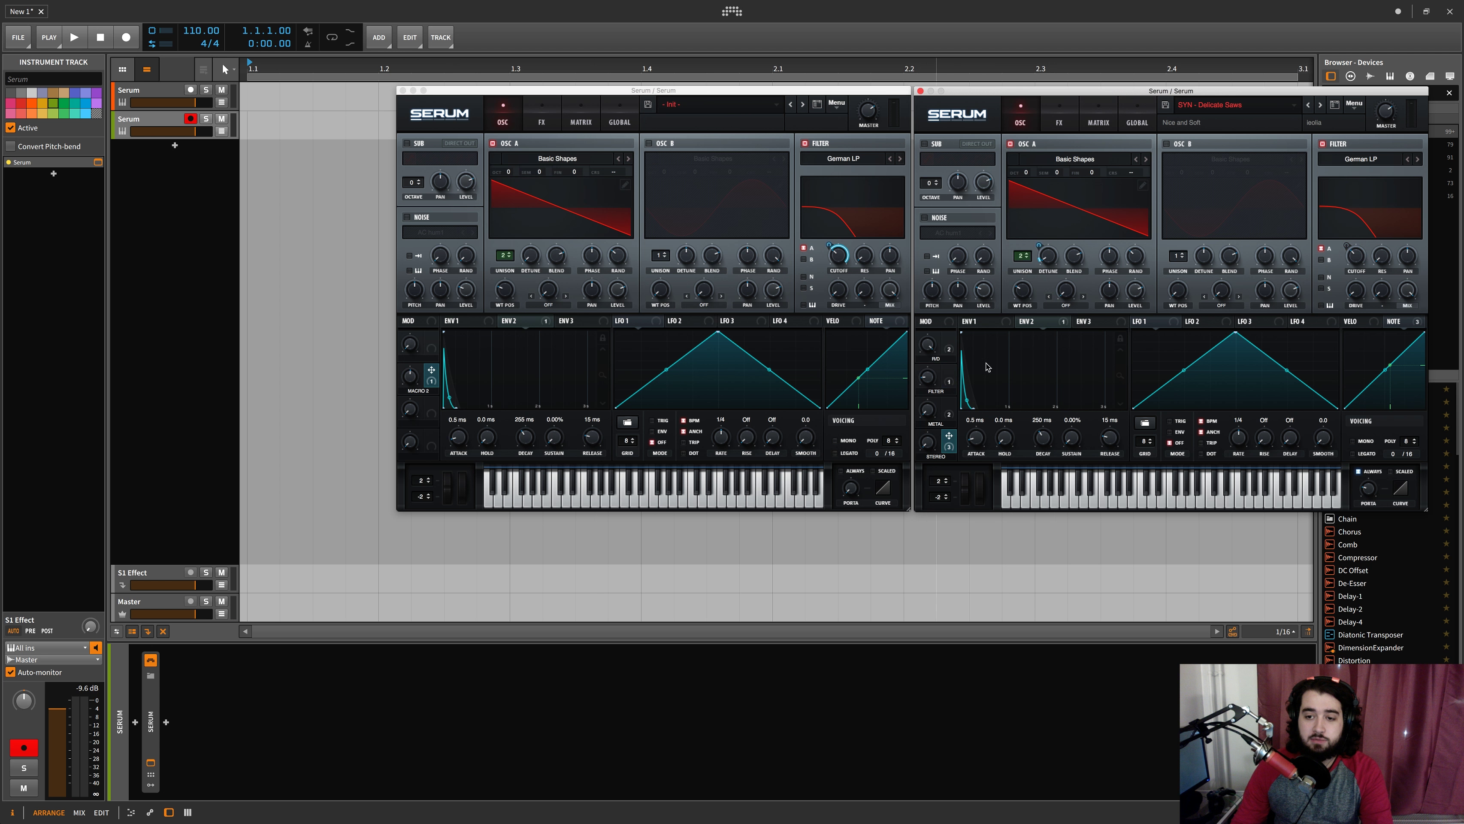
click(432, 441)
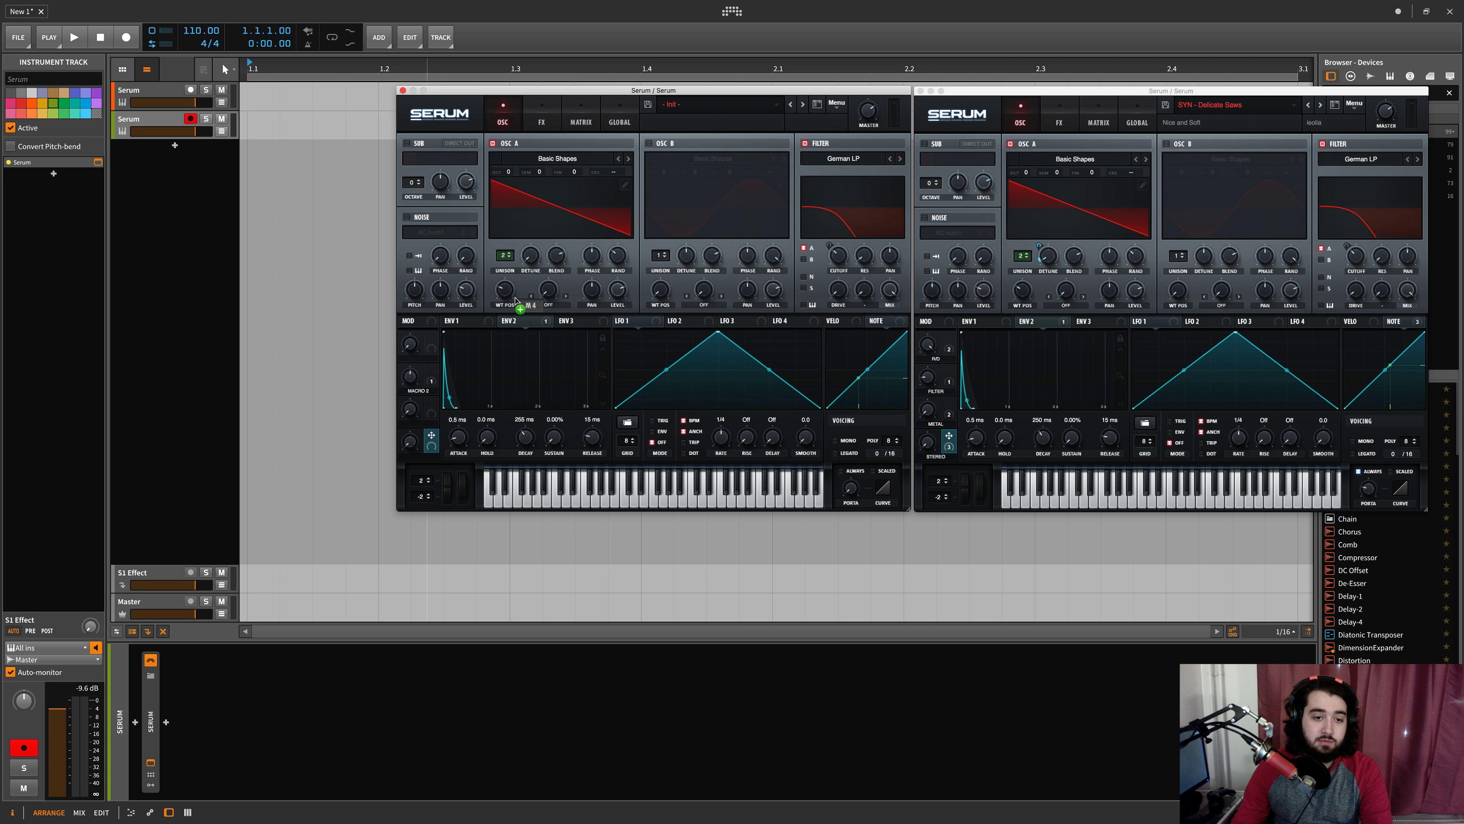
drag(523, 247, 507, 290)
drag(411, 442, 437, 275)
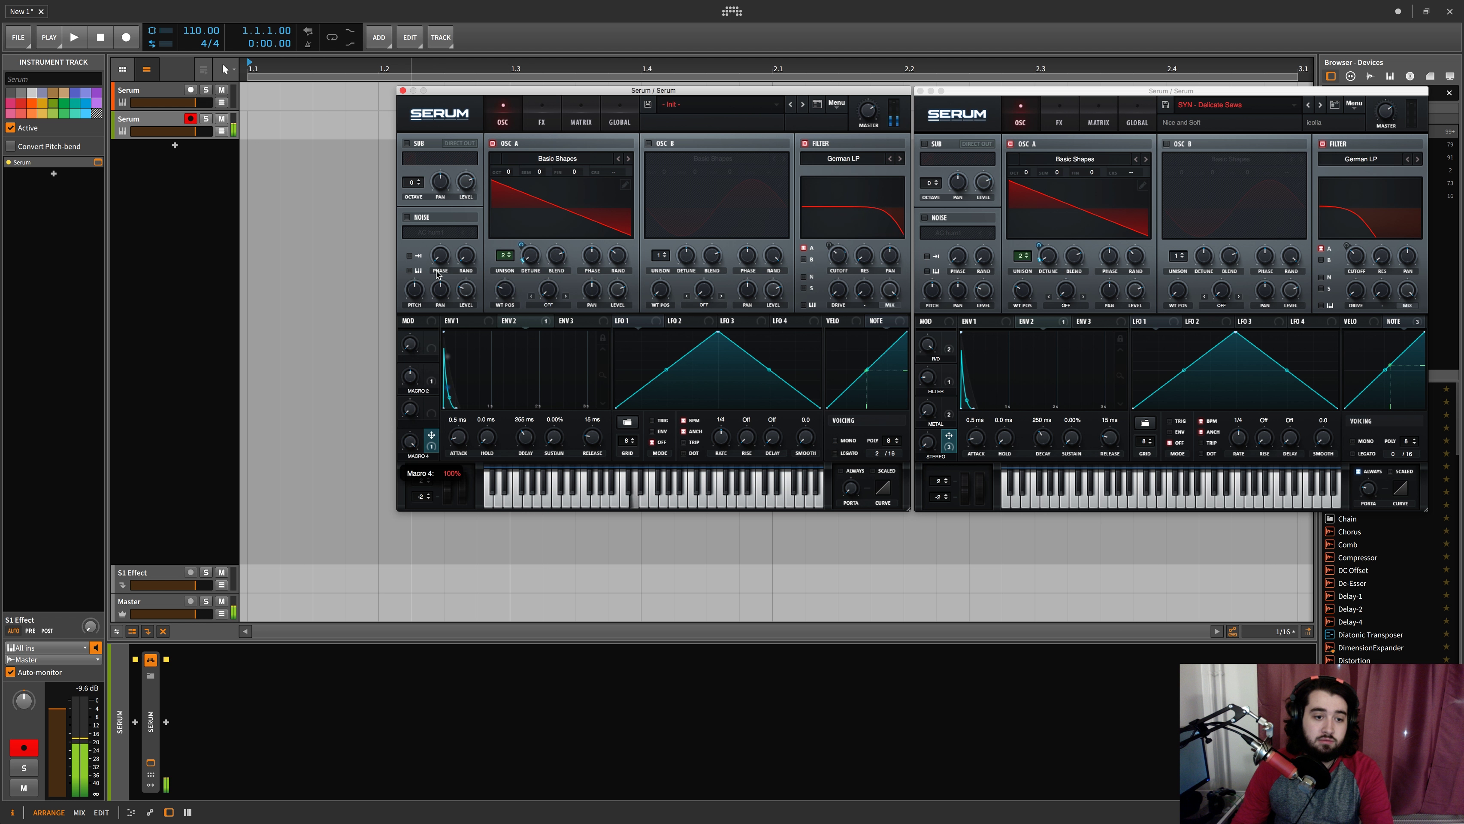
Open the effects of both patches and reorder the reference rack to Hyper/Dimension, Flanger, Phaser, Delay, Reverb, EQ
click(541, 115)
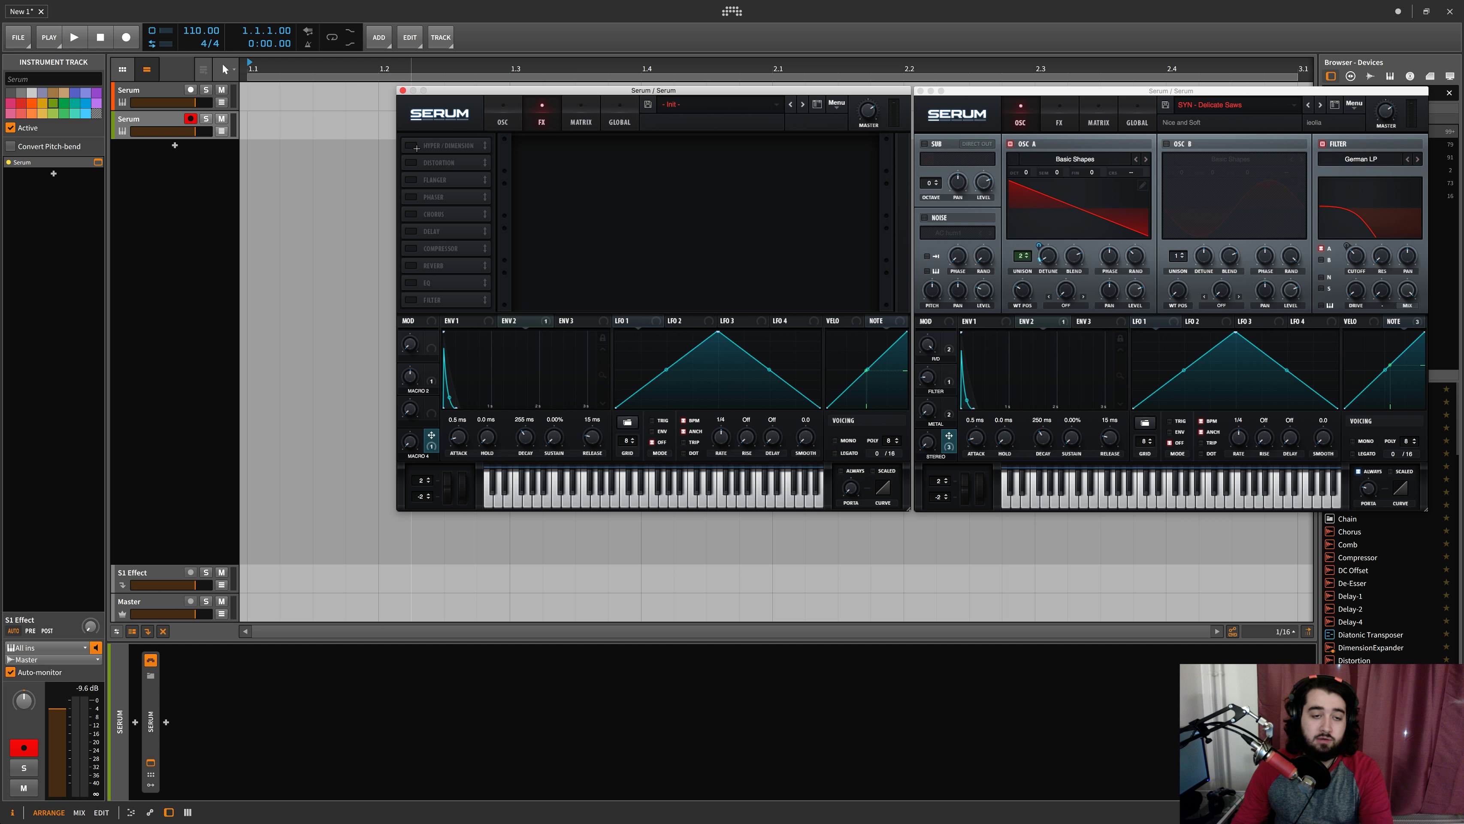
click(1060, 122)
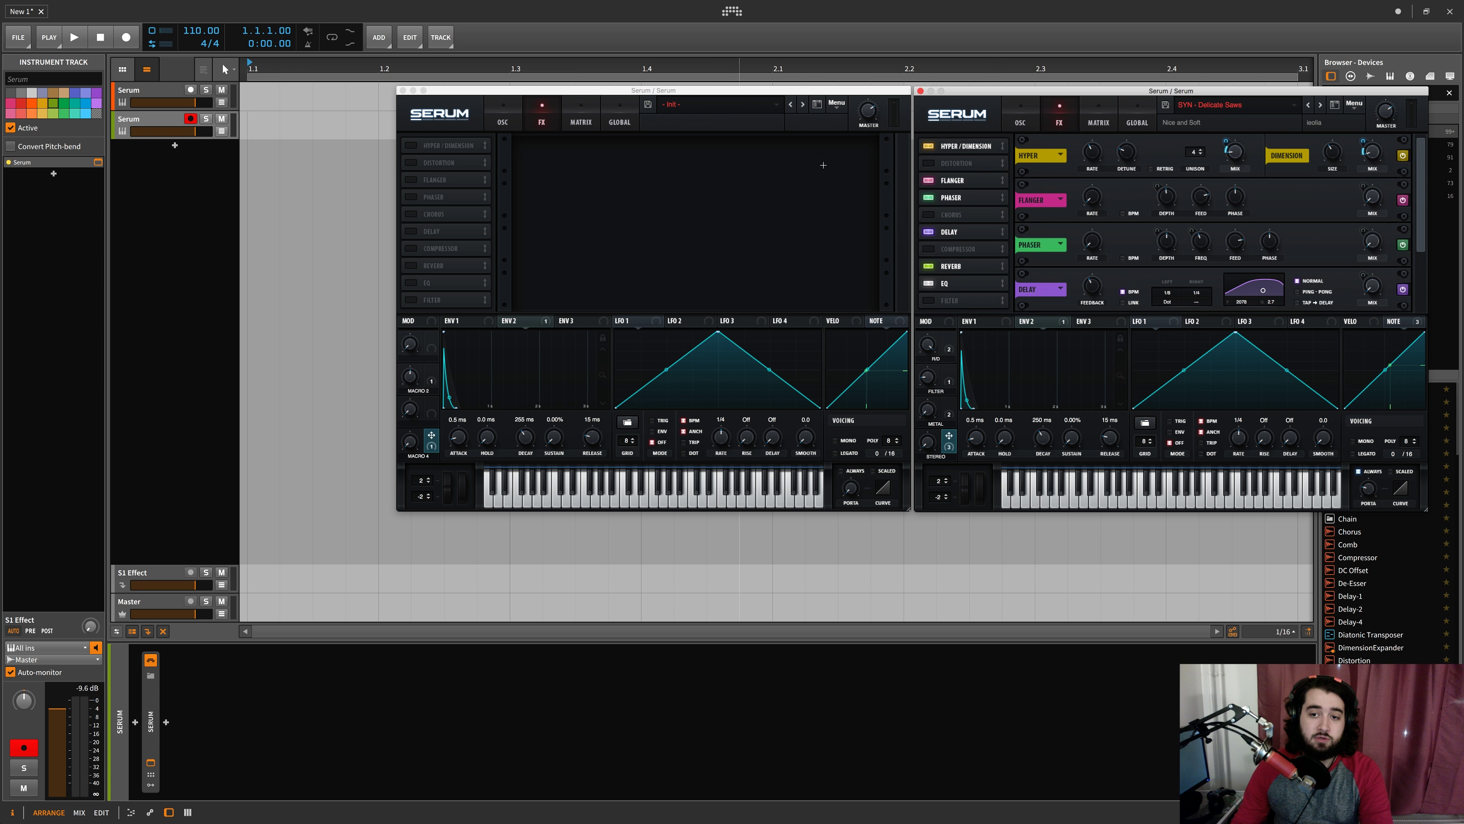
mouse_move(968, 180)
mouse_down()
mouse_move(968, 163)
mouse_move(963, 223)
mouse_move(963, 186)
mouse_up()
drag(962, 263, 962, 215)
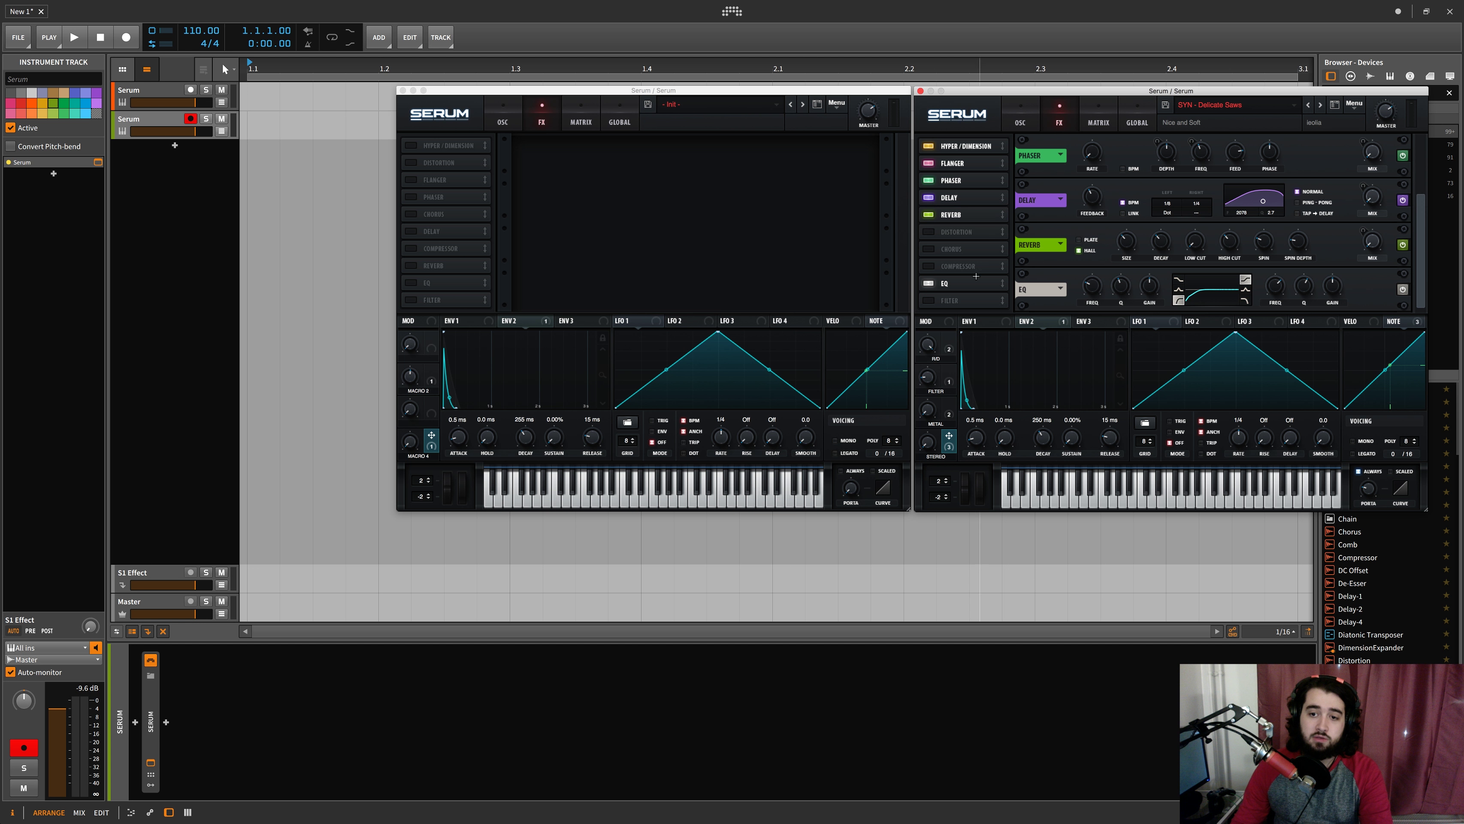
drag(958, 283, 974, 224)
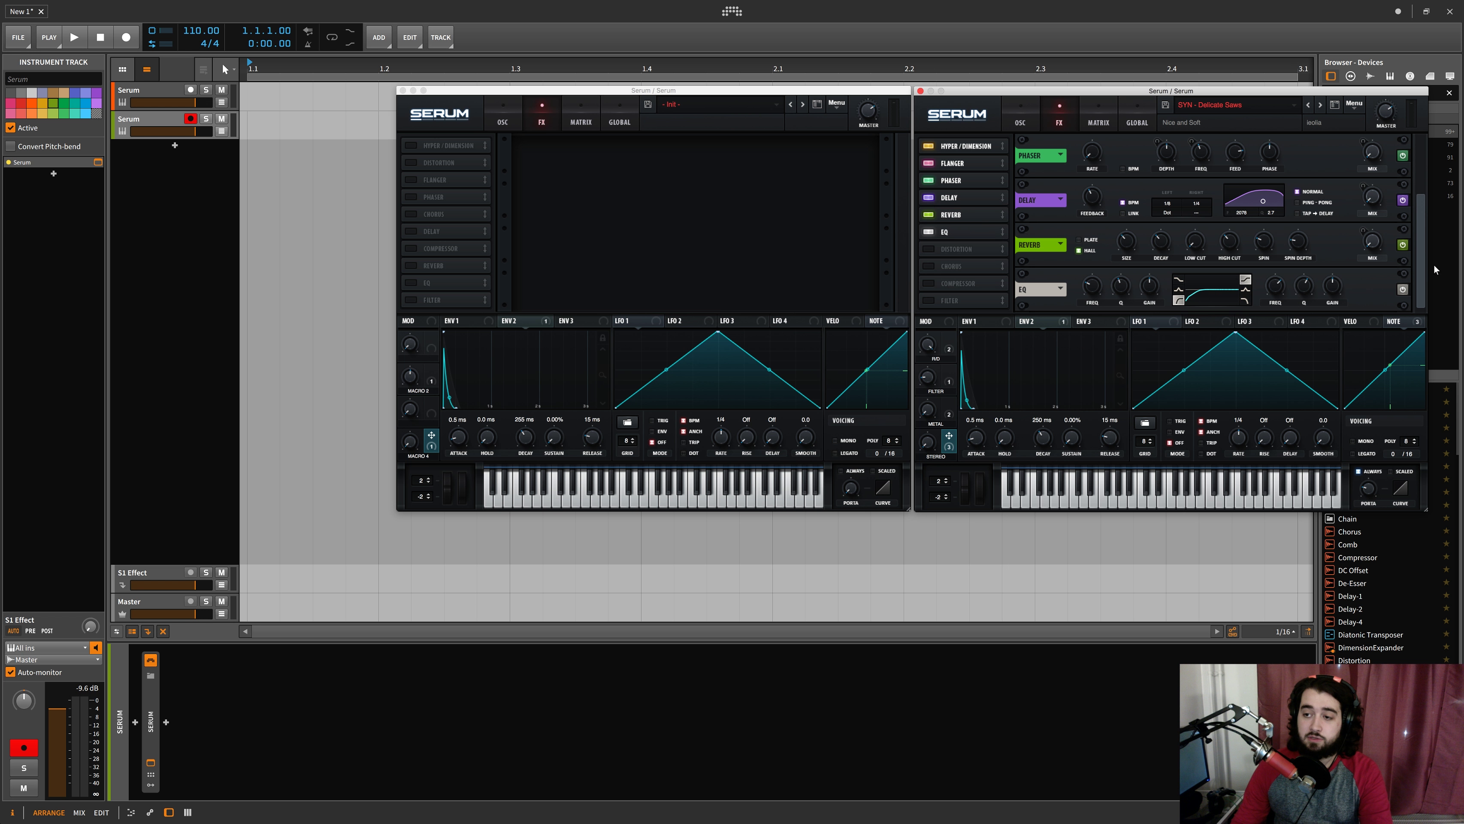
drag(1422, 263, 1417, 213)
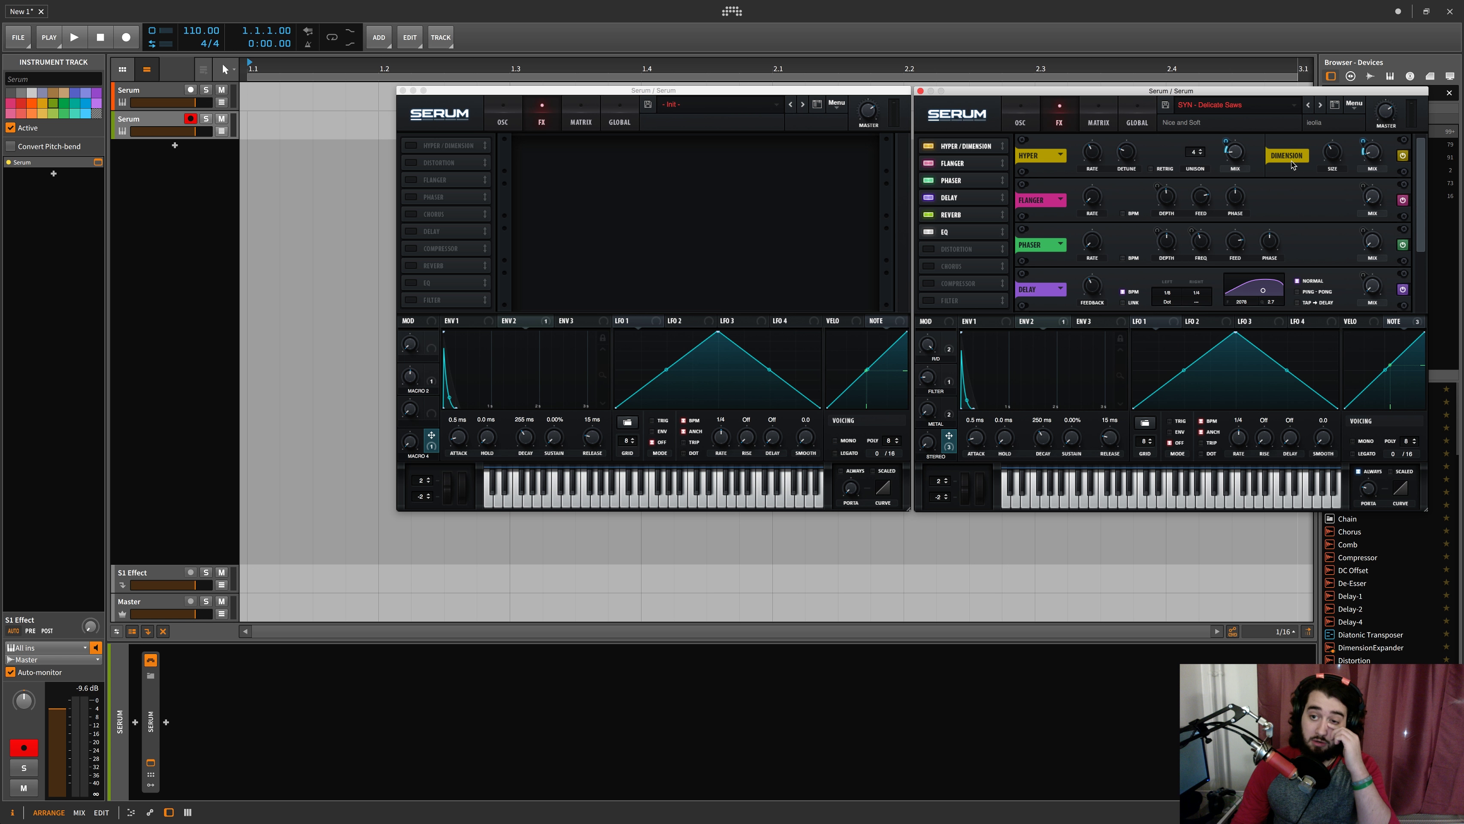
Enable Hyper/Dimension in the new patch, set the Hyper mix to about 20%, adjust the Dimension size and set its mix to 11%
click(410, 145)
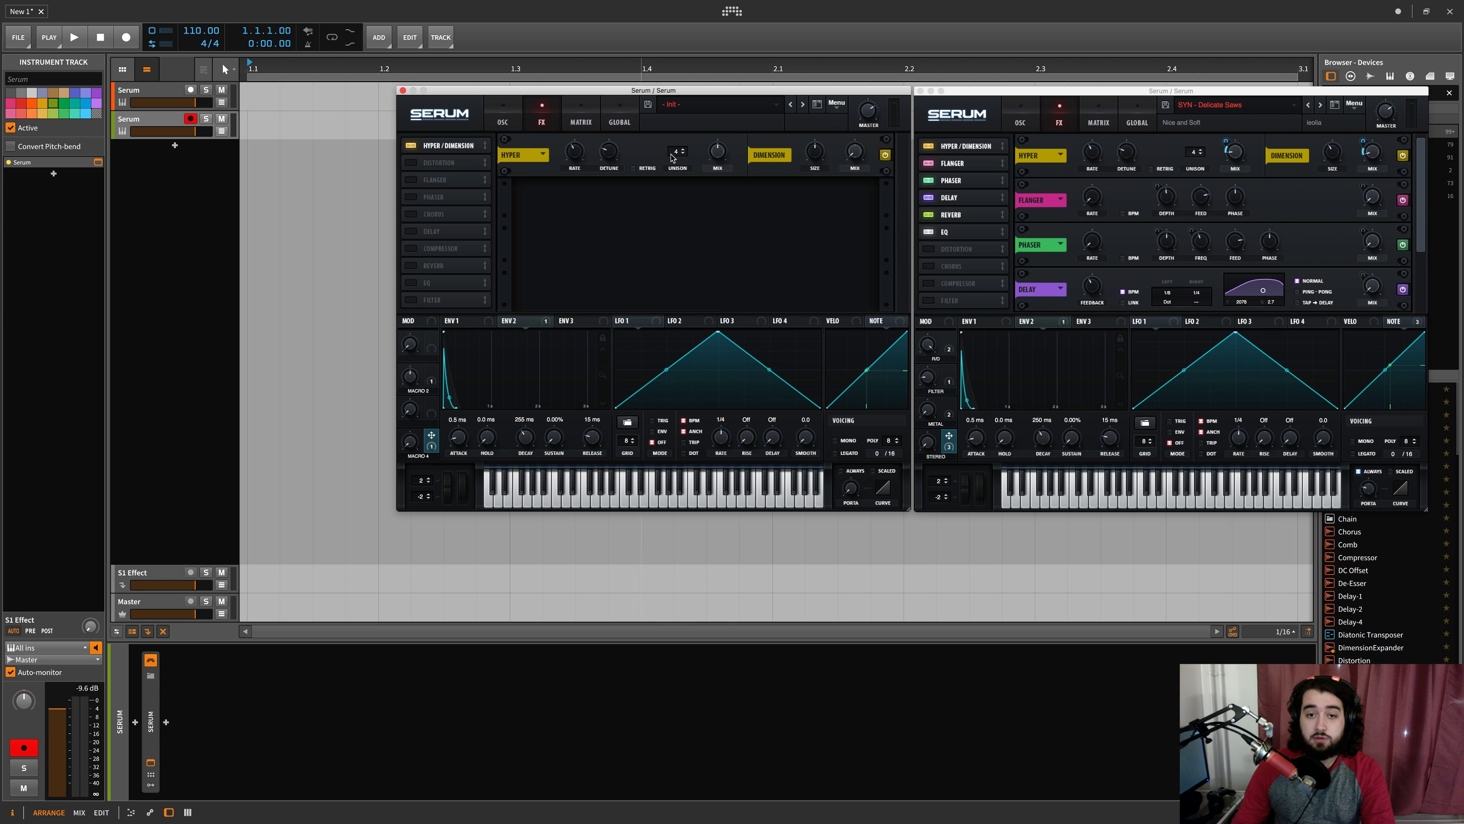
drag(716, 151, 715, 156)
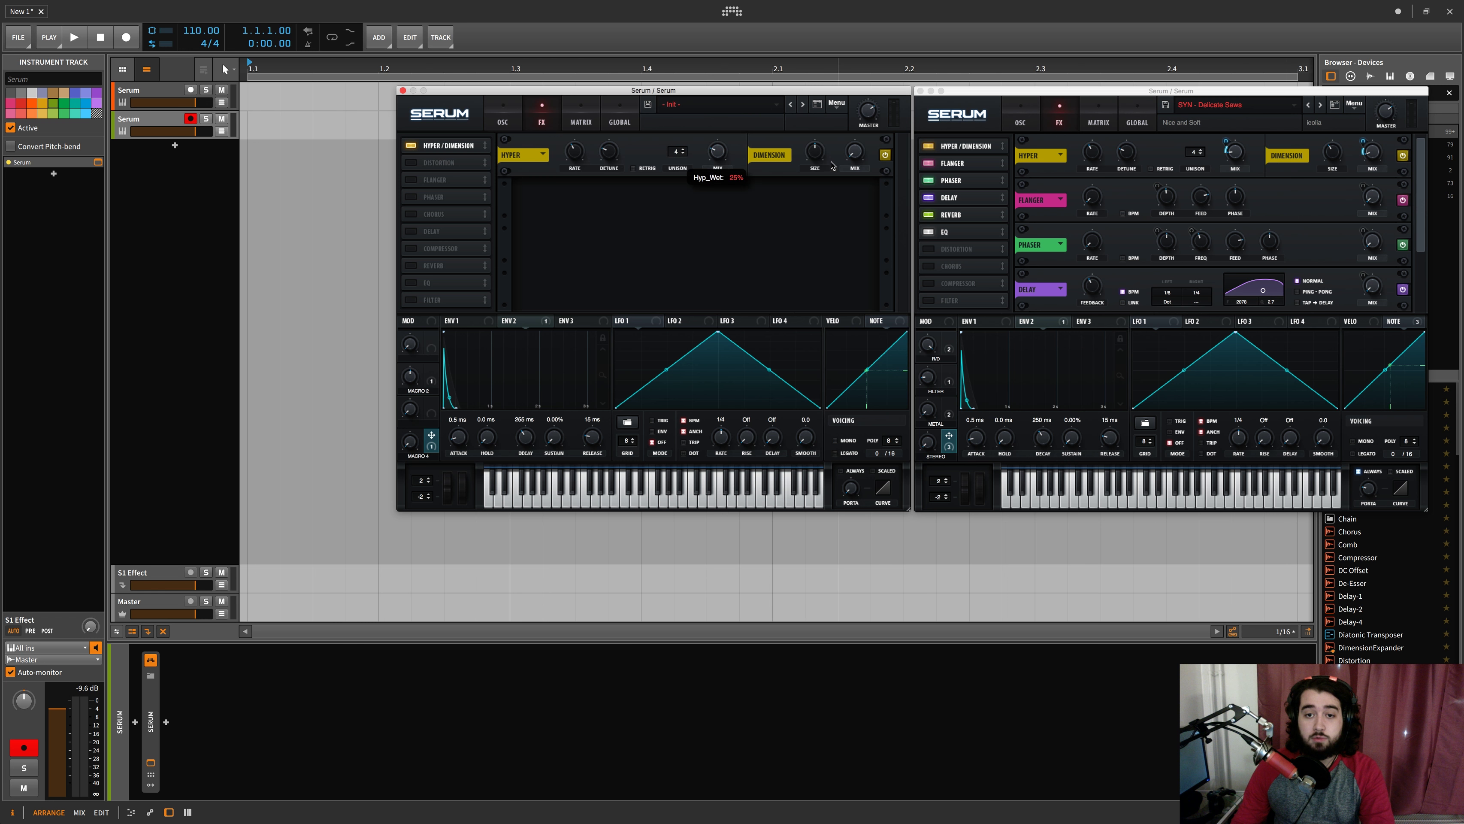
drag(819, 148, 817, 153)
mouse_move(864, 149)
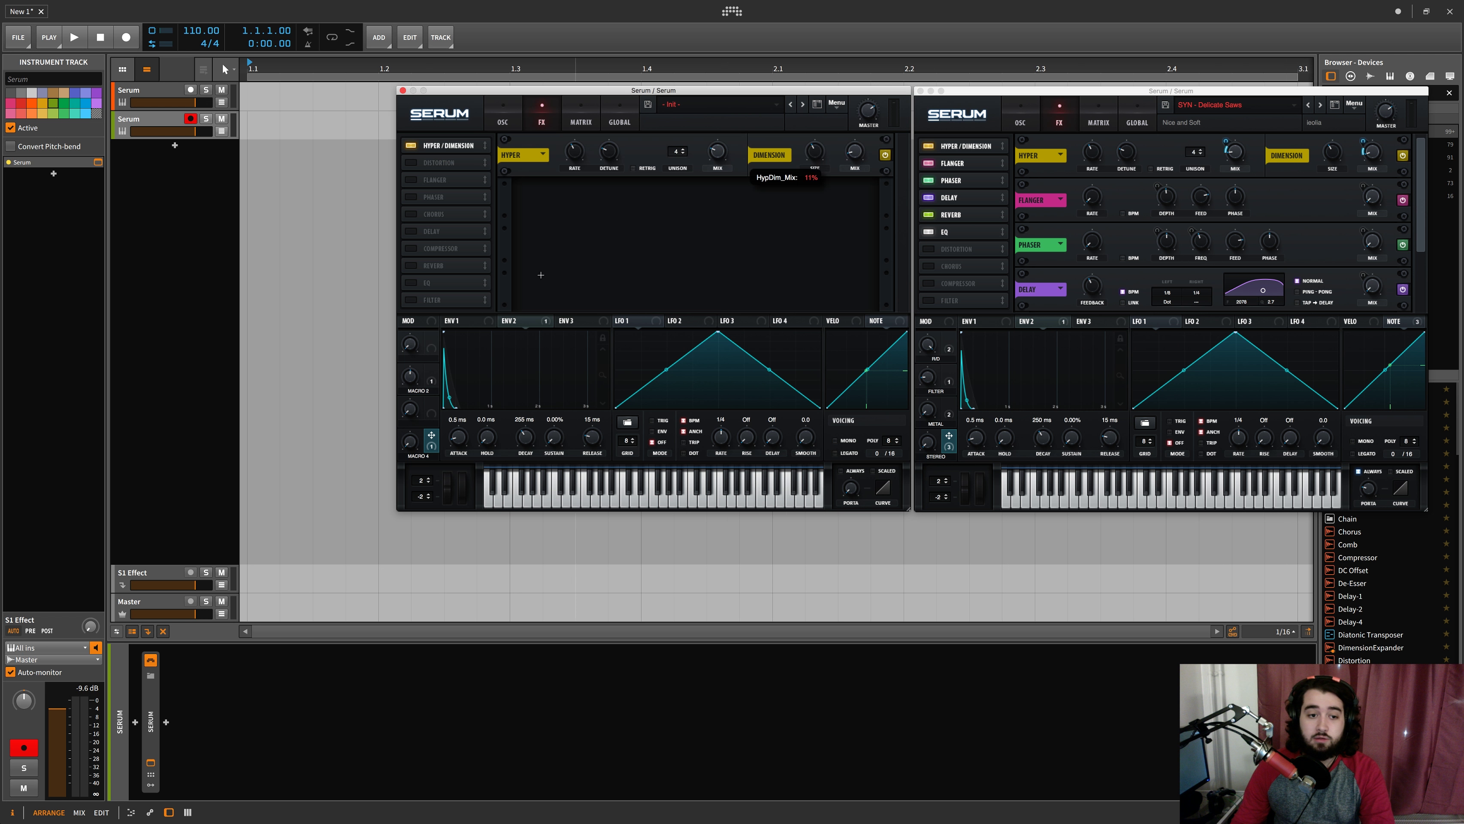
Assign Macro 1 to both the Hyper mix and the Dimension mix with small modulation amounts
drag(430, 339, 711, 160)
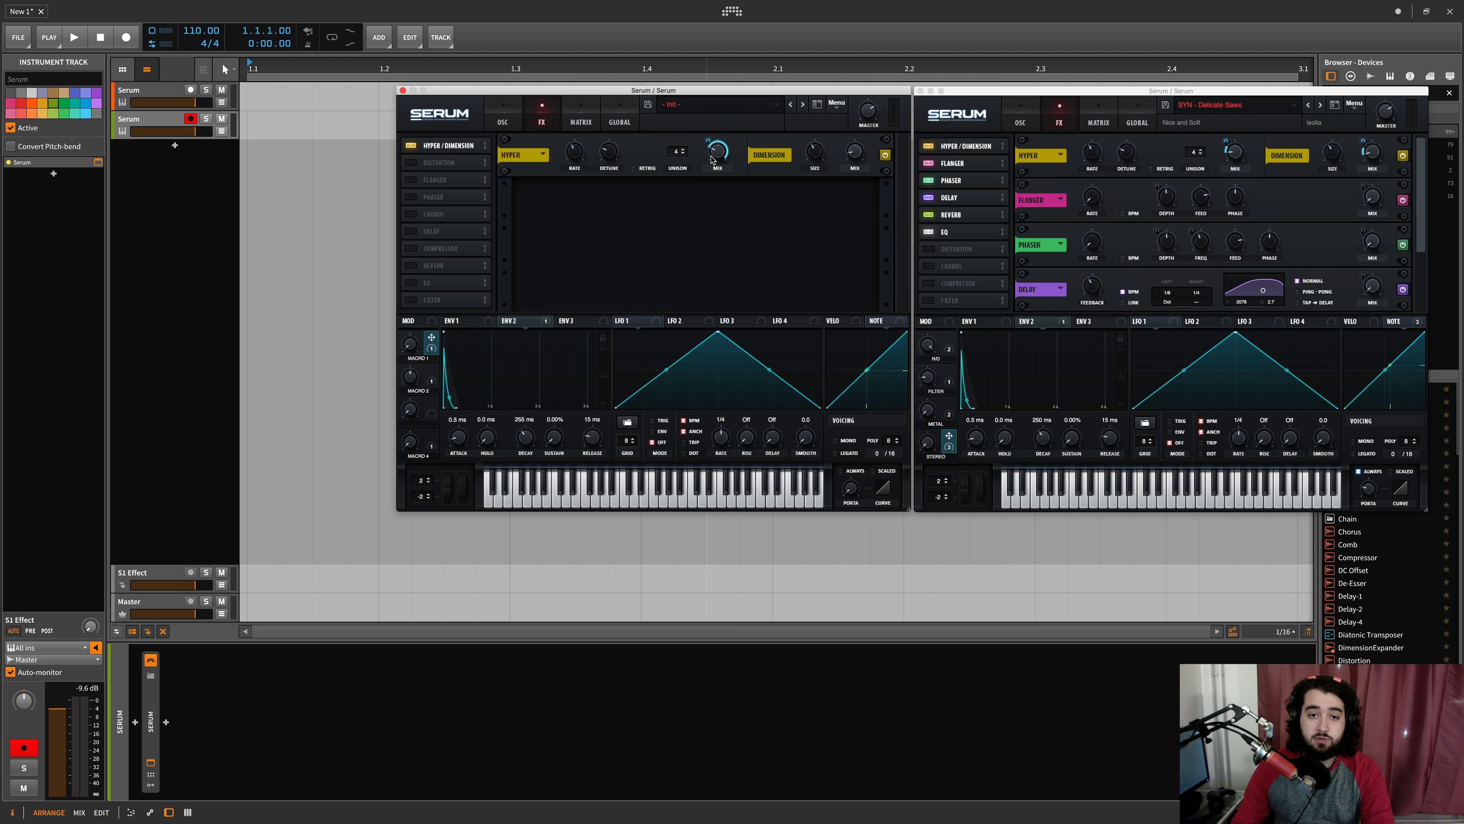
mouse_move(708, 151)
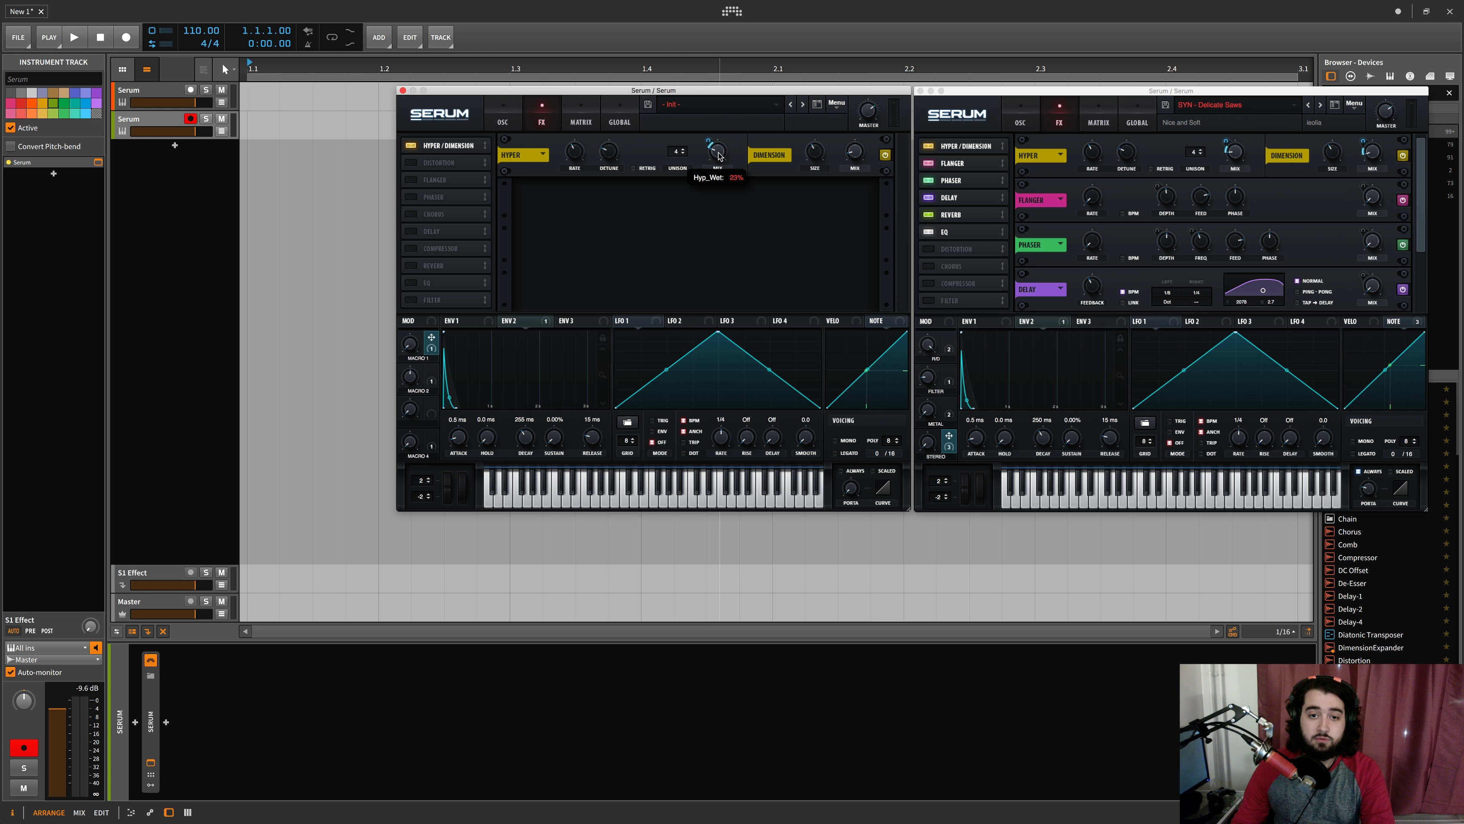
drag(431, 338, 841, 182)
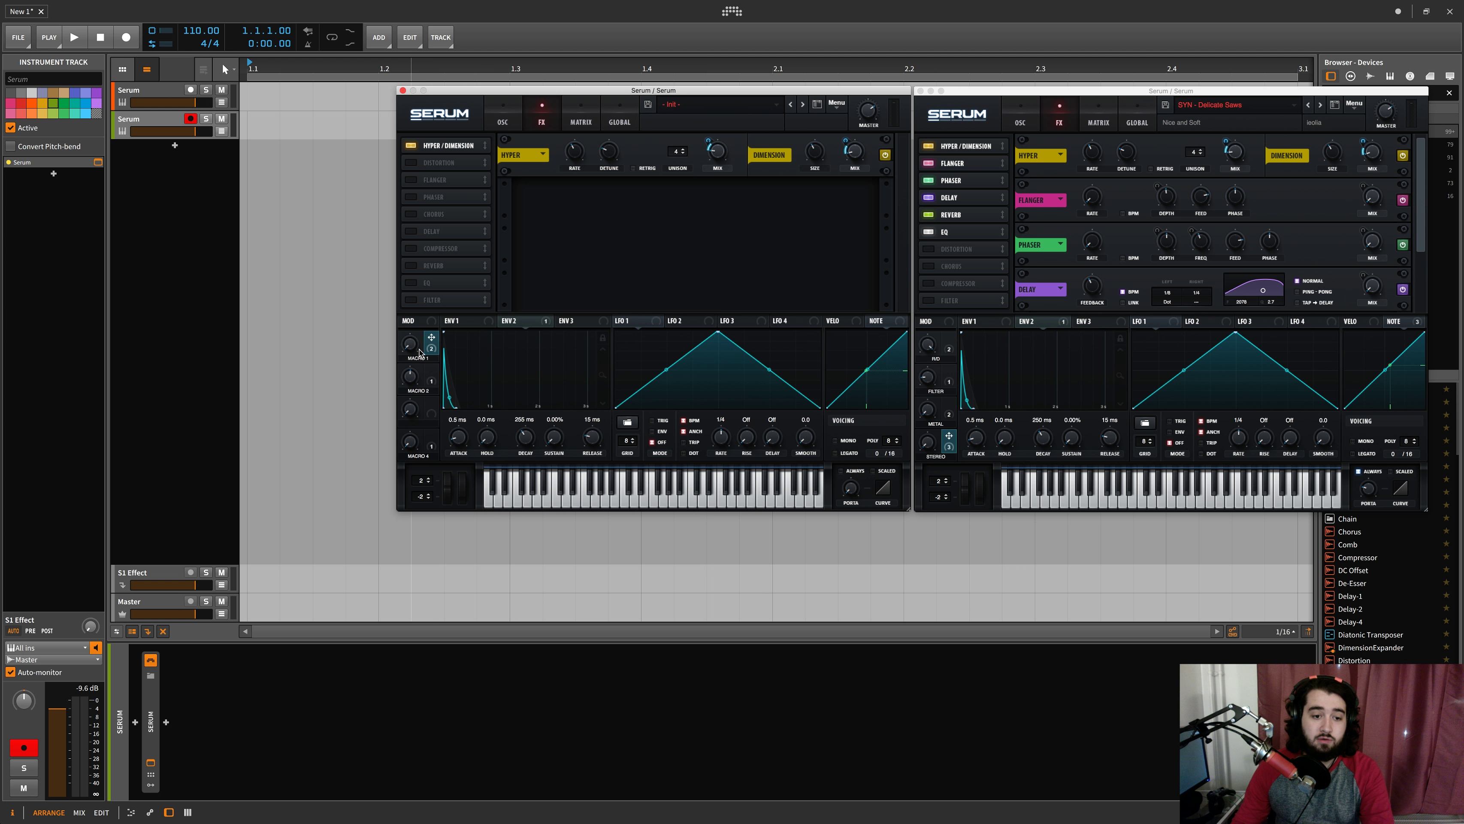
Remove Macro 1's destinations and assign Macro 4 to the Hyper mix and Dimension mix instead
click(500, 121)
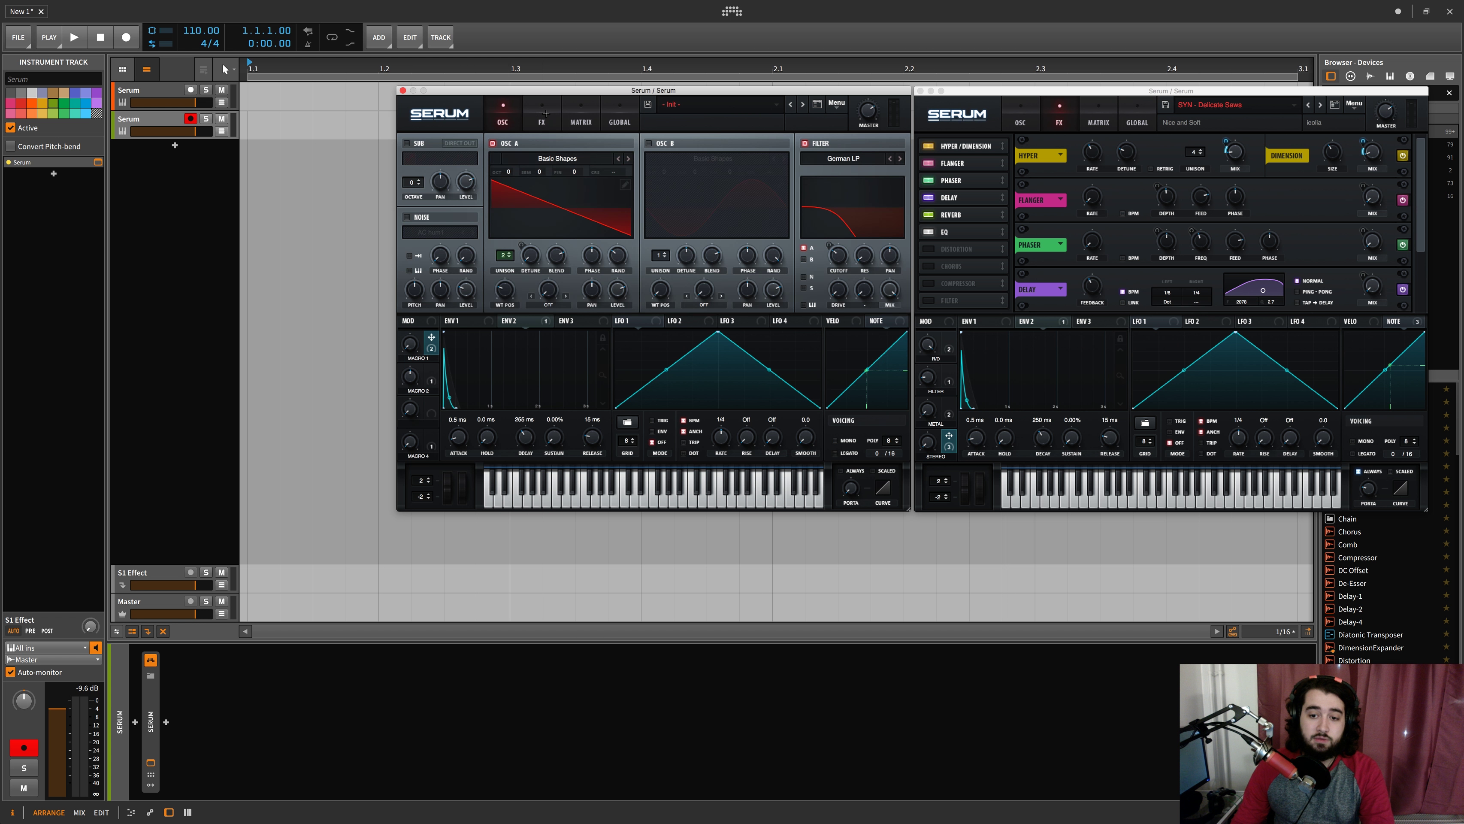
click(544, 113)
right_click(422, 340)
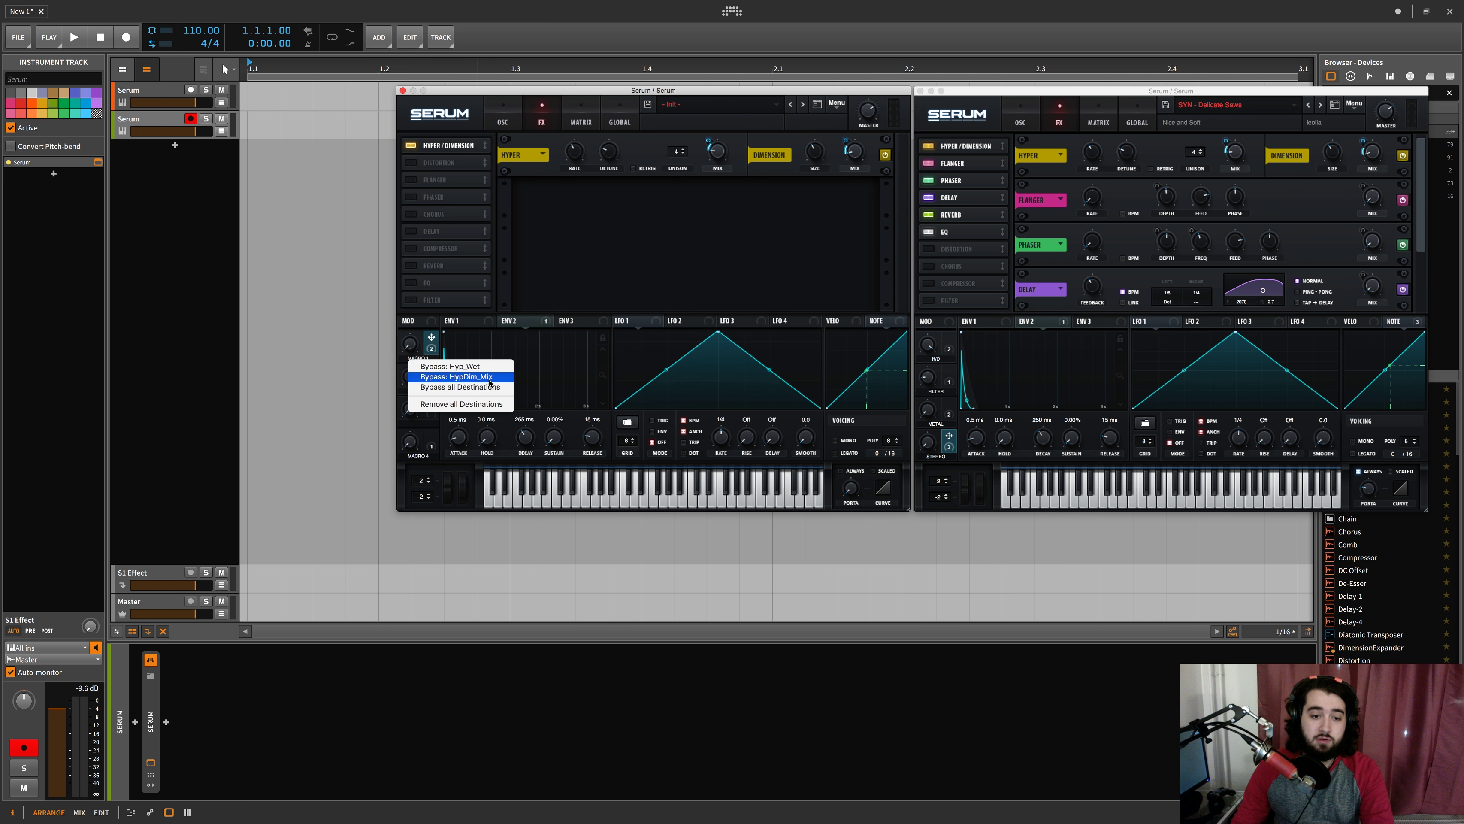
click(456, 380)
drag(430, 438, 717, 151)
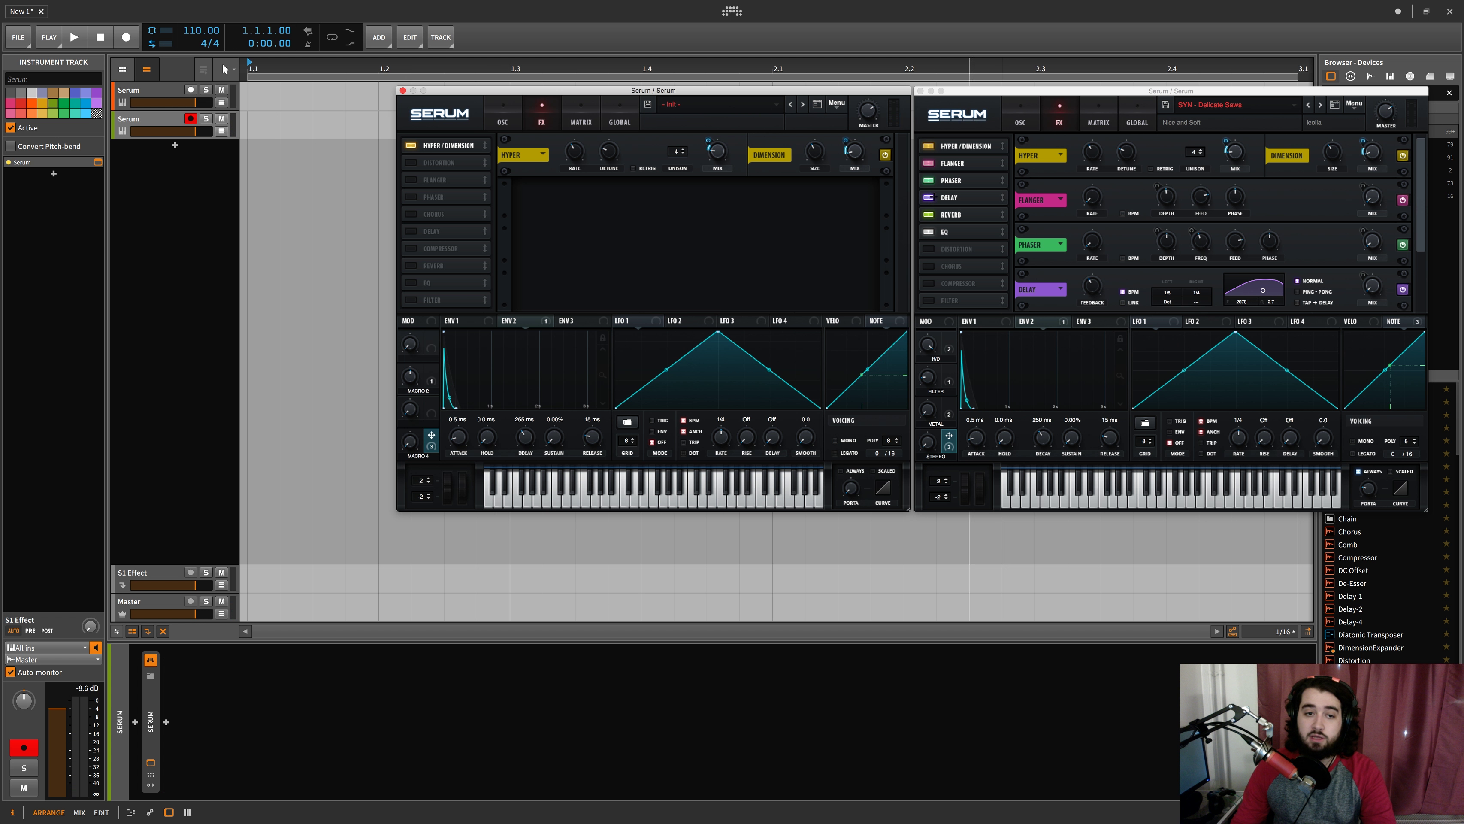
Enable the Flanger after Hyper/Dimension, set its depth to about 47% and adjust its feedback and mix after the reference
click(411, 179)
click(410, 196)
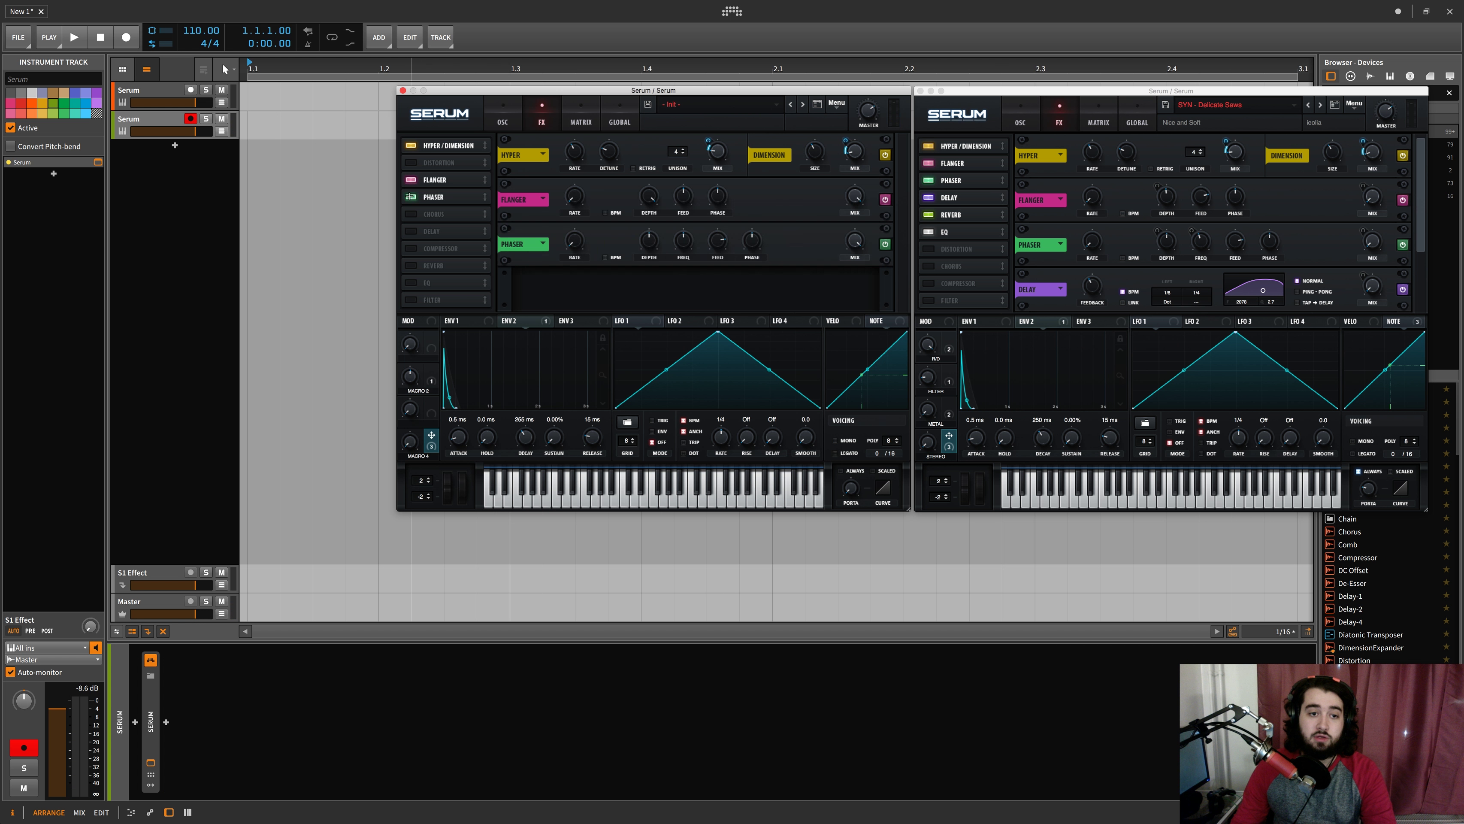
click(410, 197)
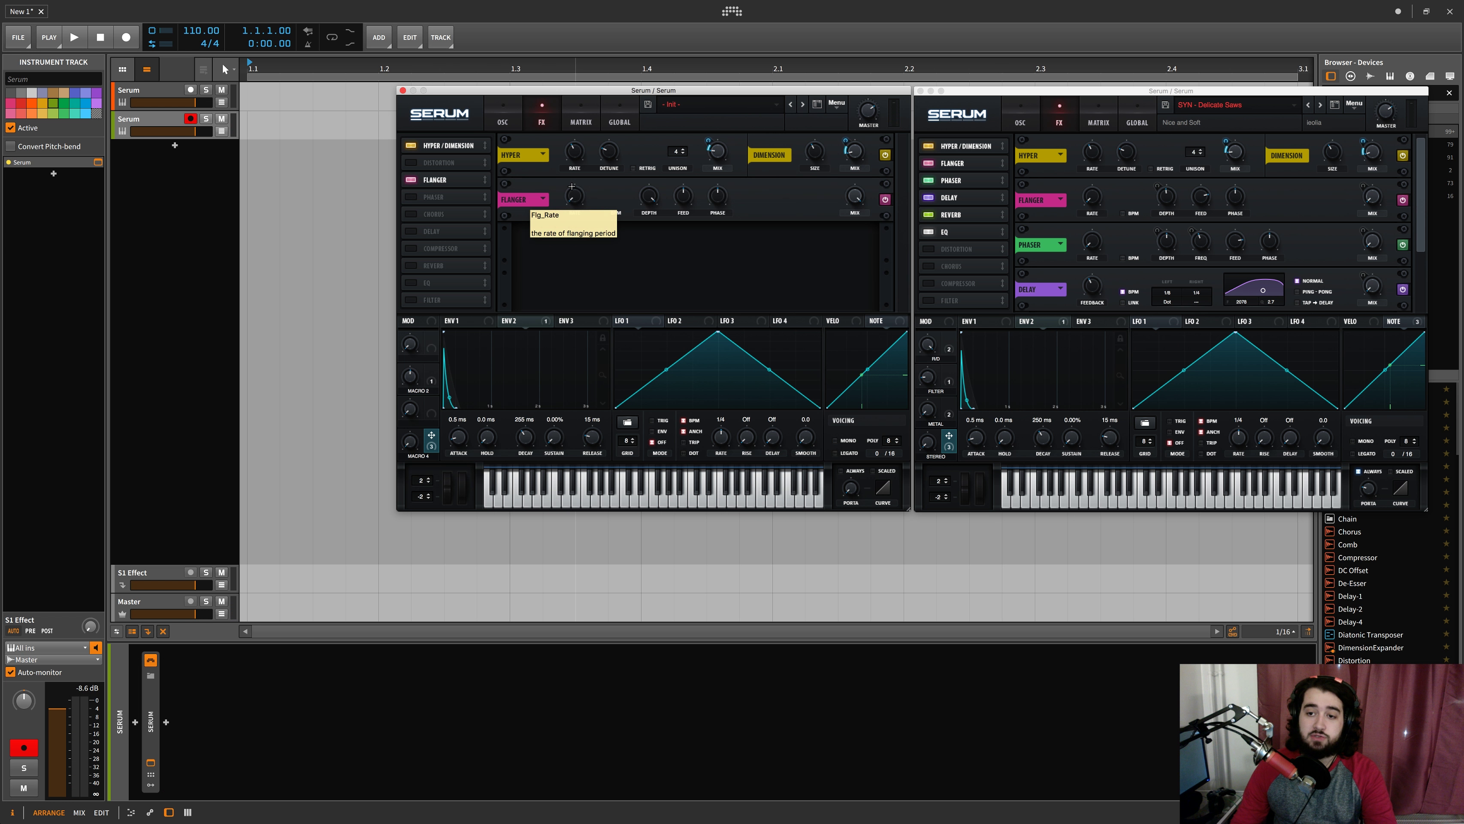
drag(649, 196, 648, 233)
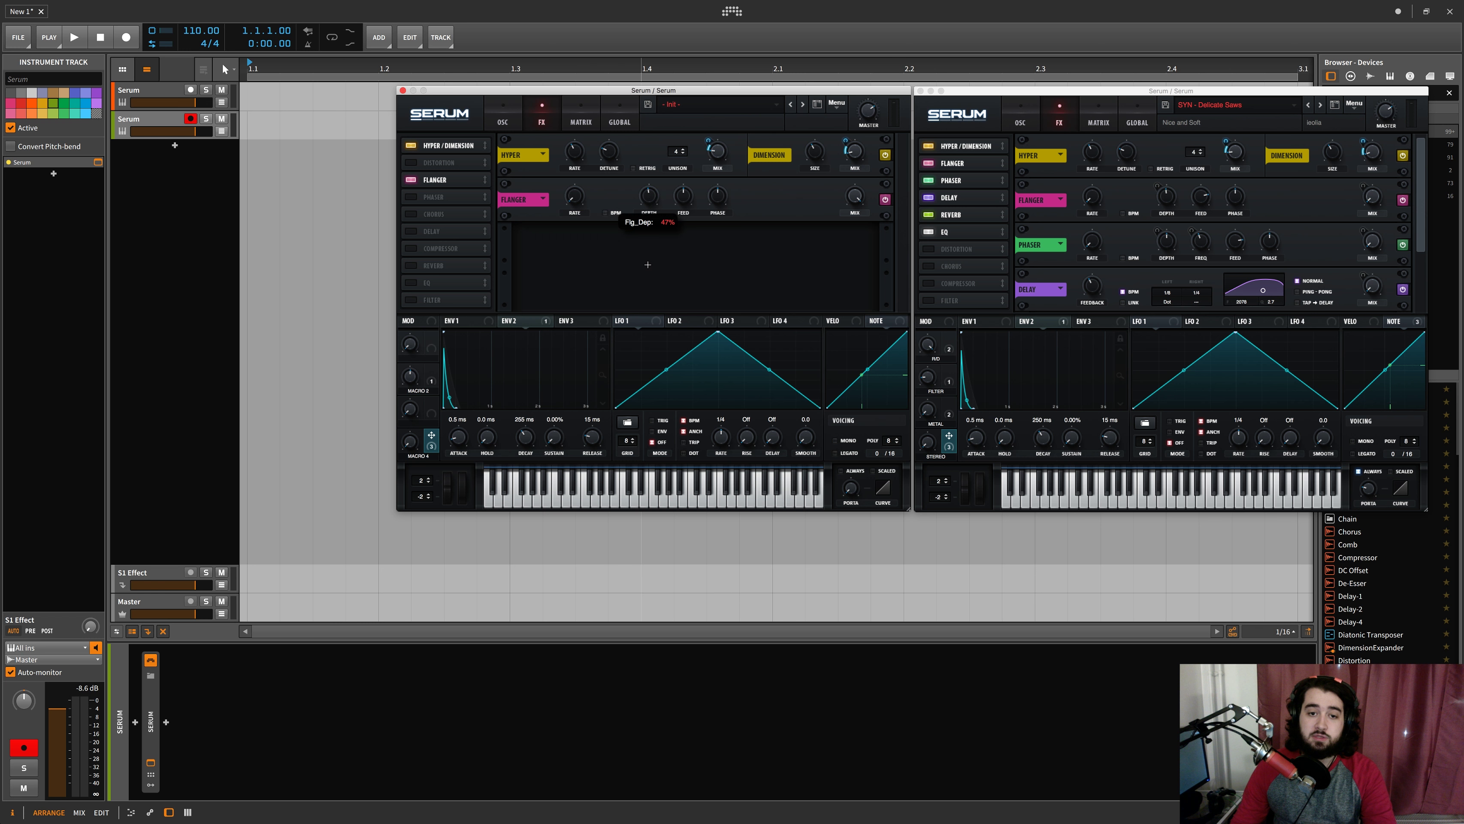
drag(683, 196, 692, 168)
drag(843, 196, 858, 414)
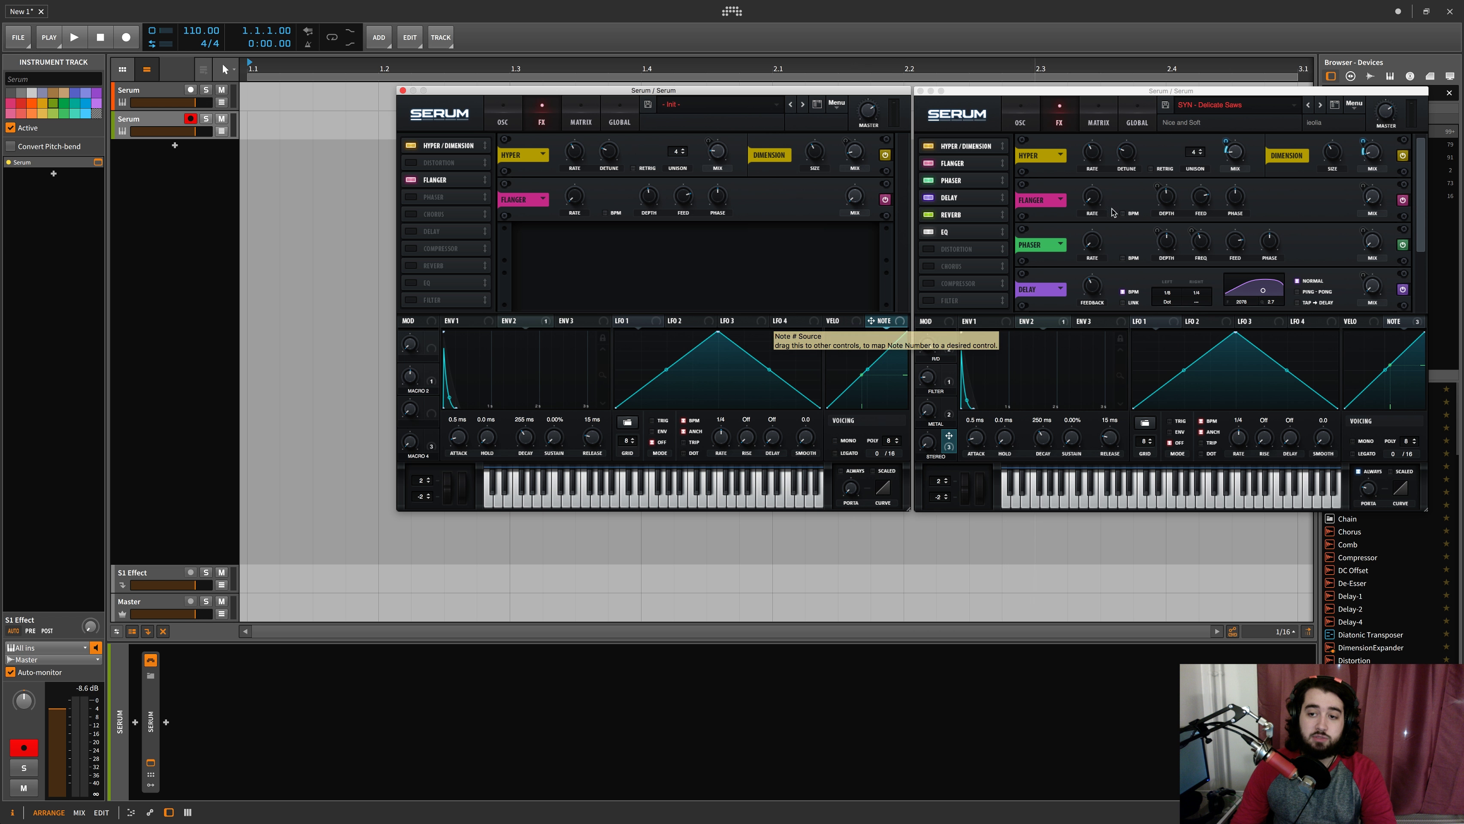
Assign the Note source to the new patch's Flanger depth with a modulation amount of about 30, following the reference
click(1400, 322)
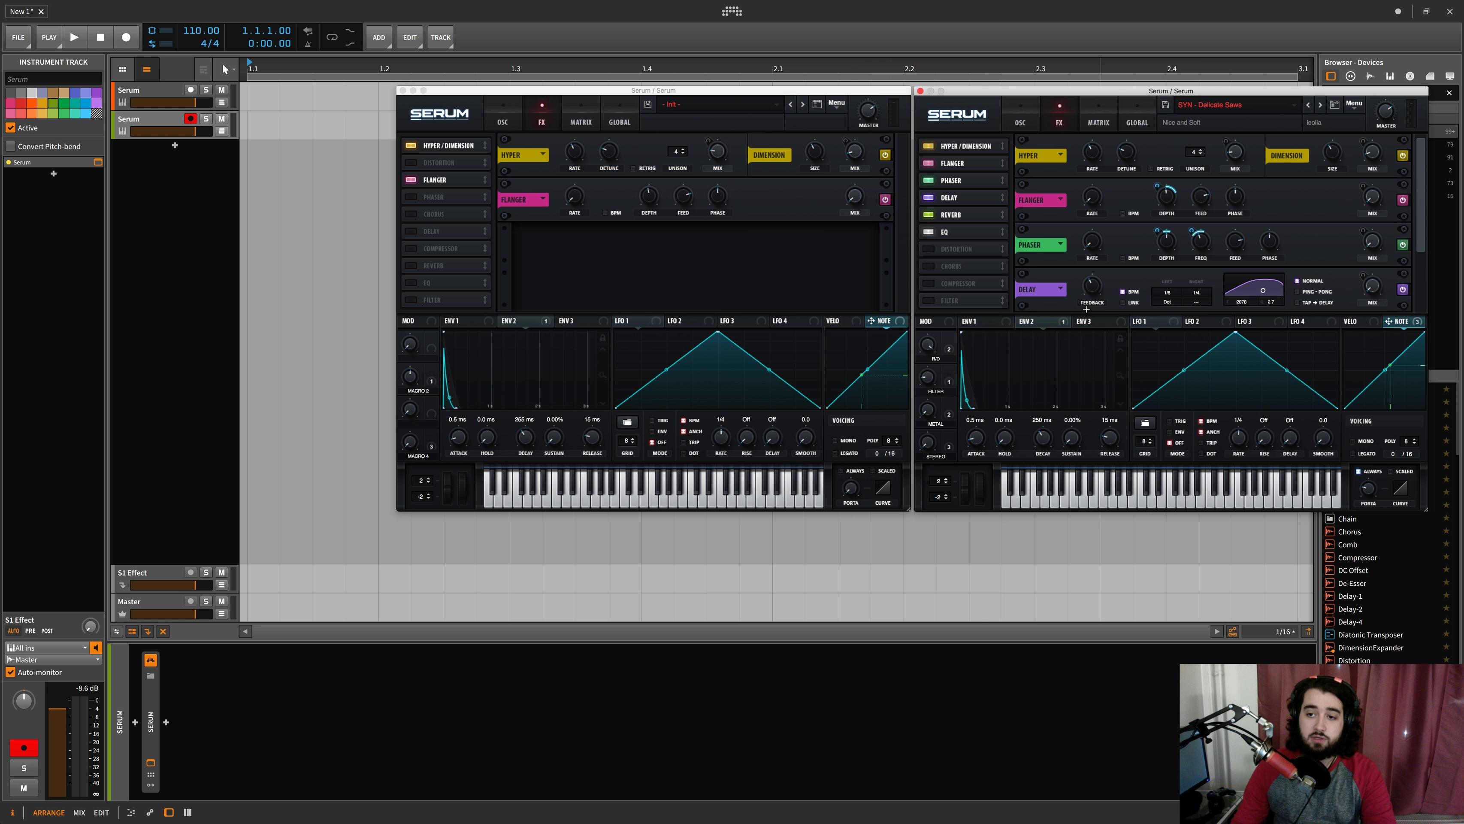
click(580, 170)
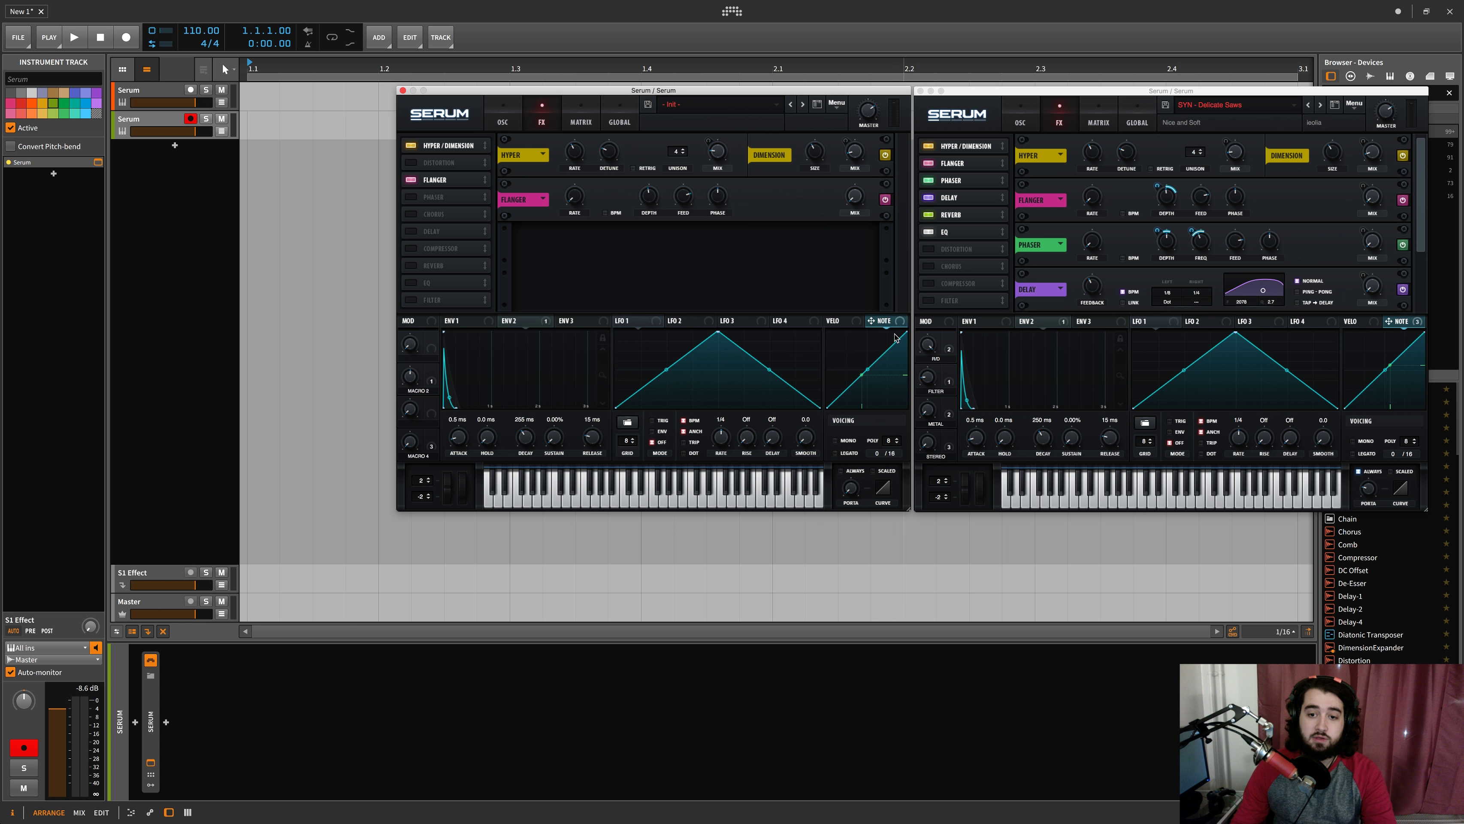
drag(872, 321, 651, 202)
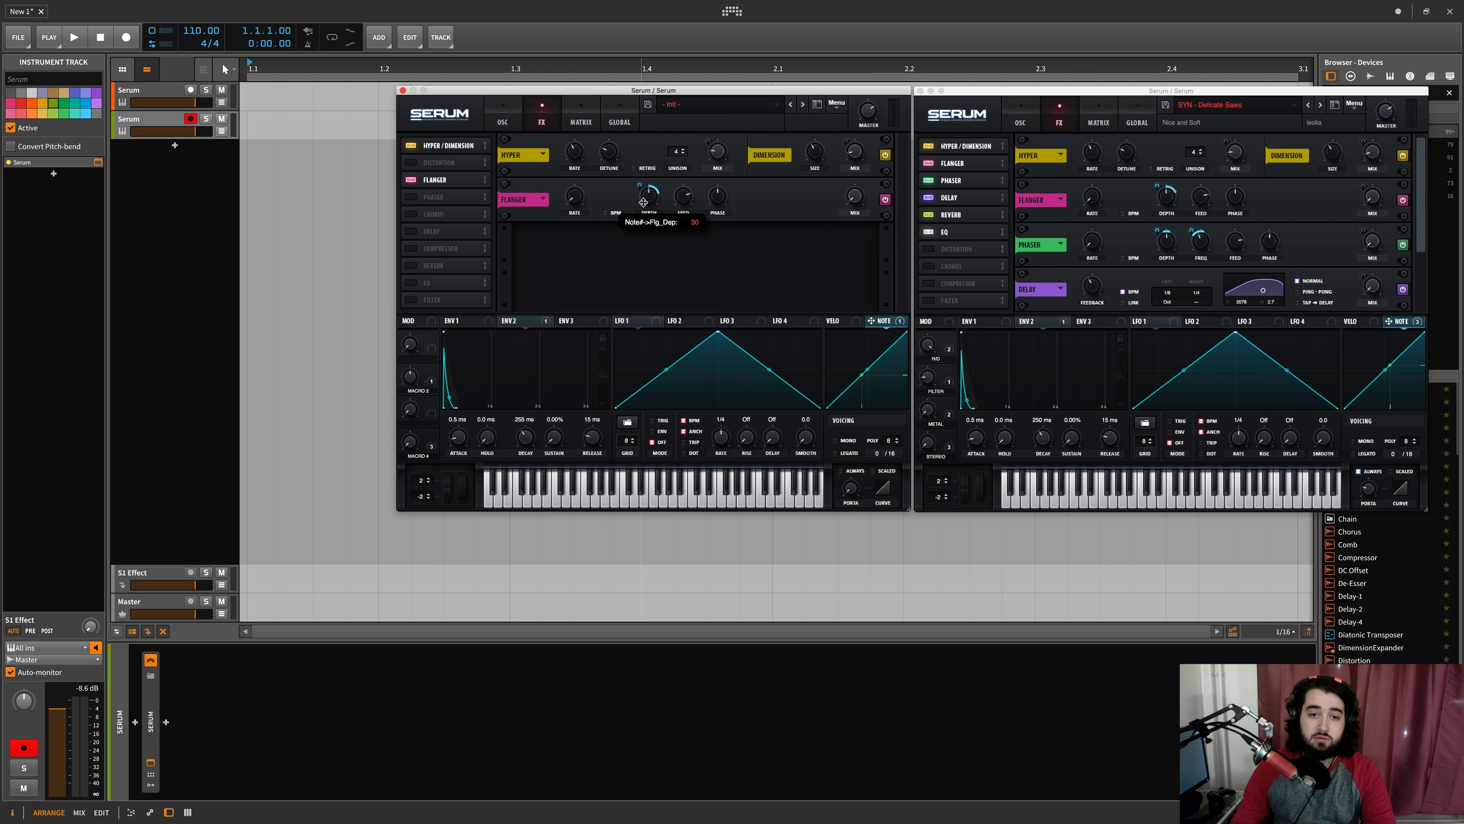
Assign Macro 3 to the Flanger mix and adjust its modulation amount after checking the reference routings
drag(429, 407, 855, 196)
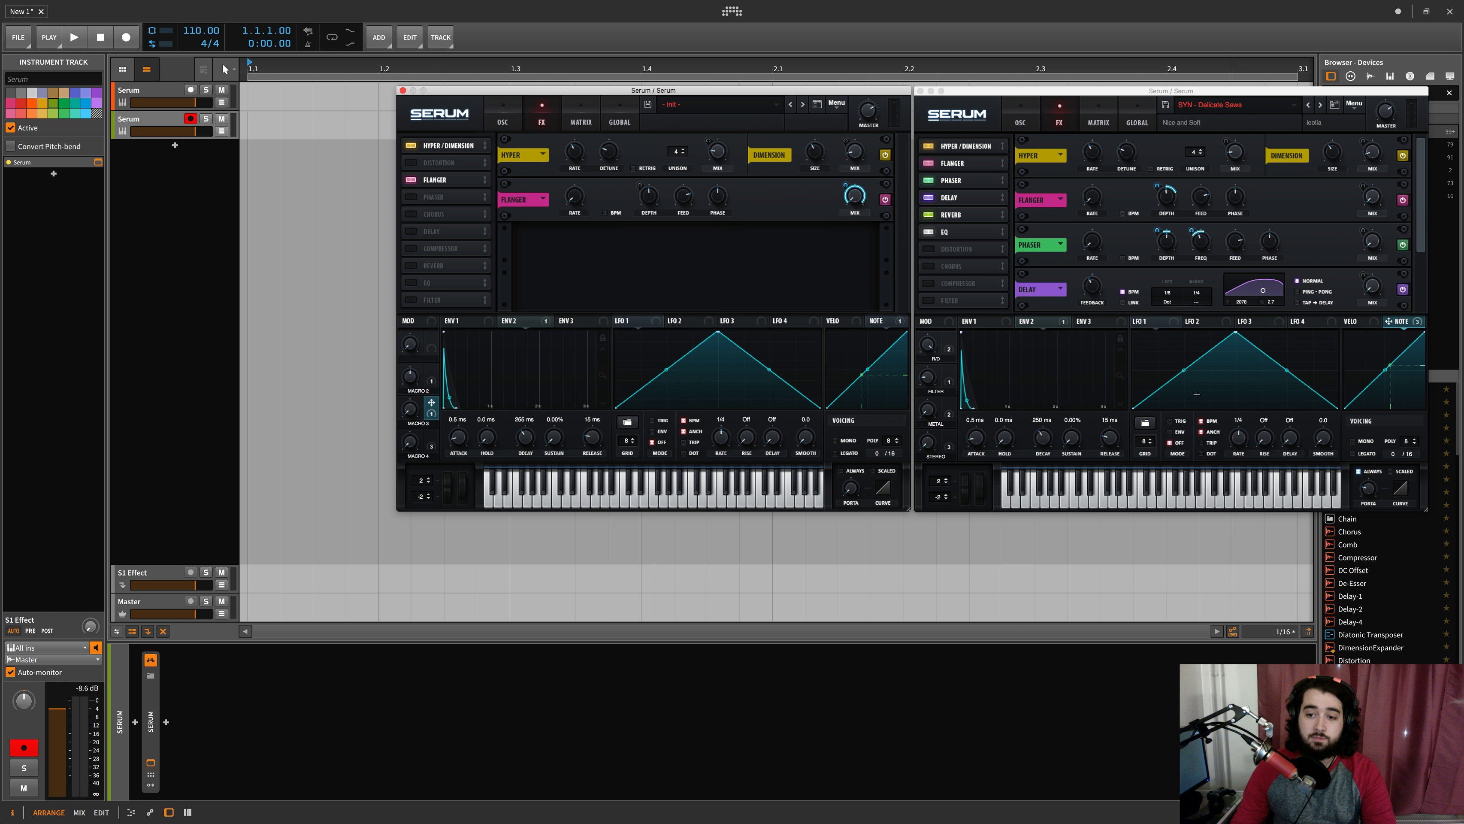
click(953, 408)
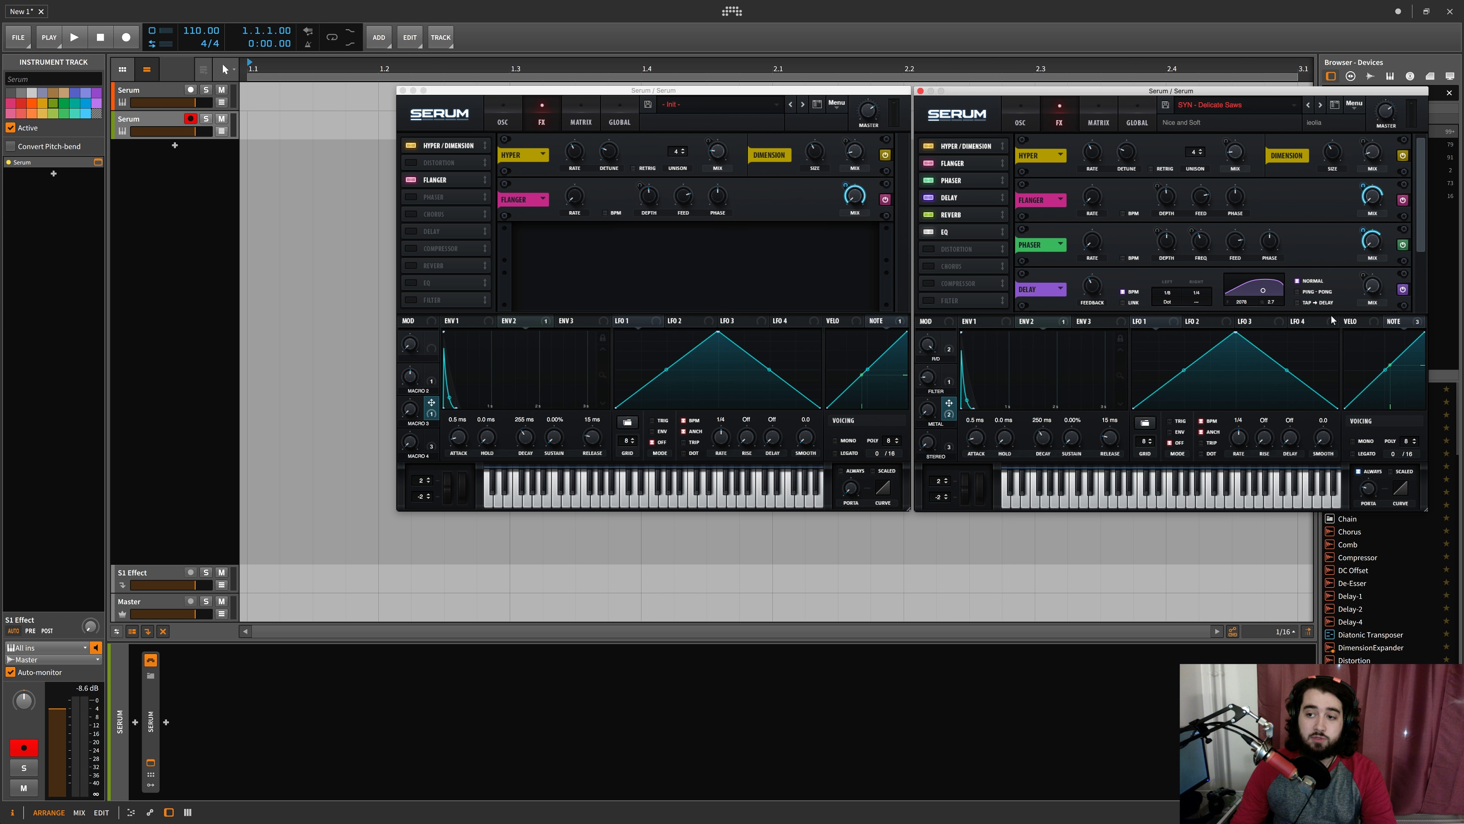
click(1392, 320)
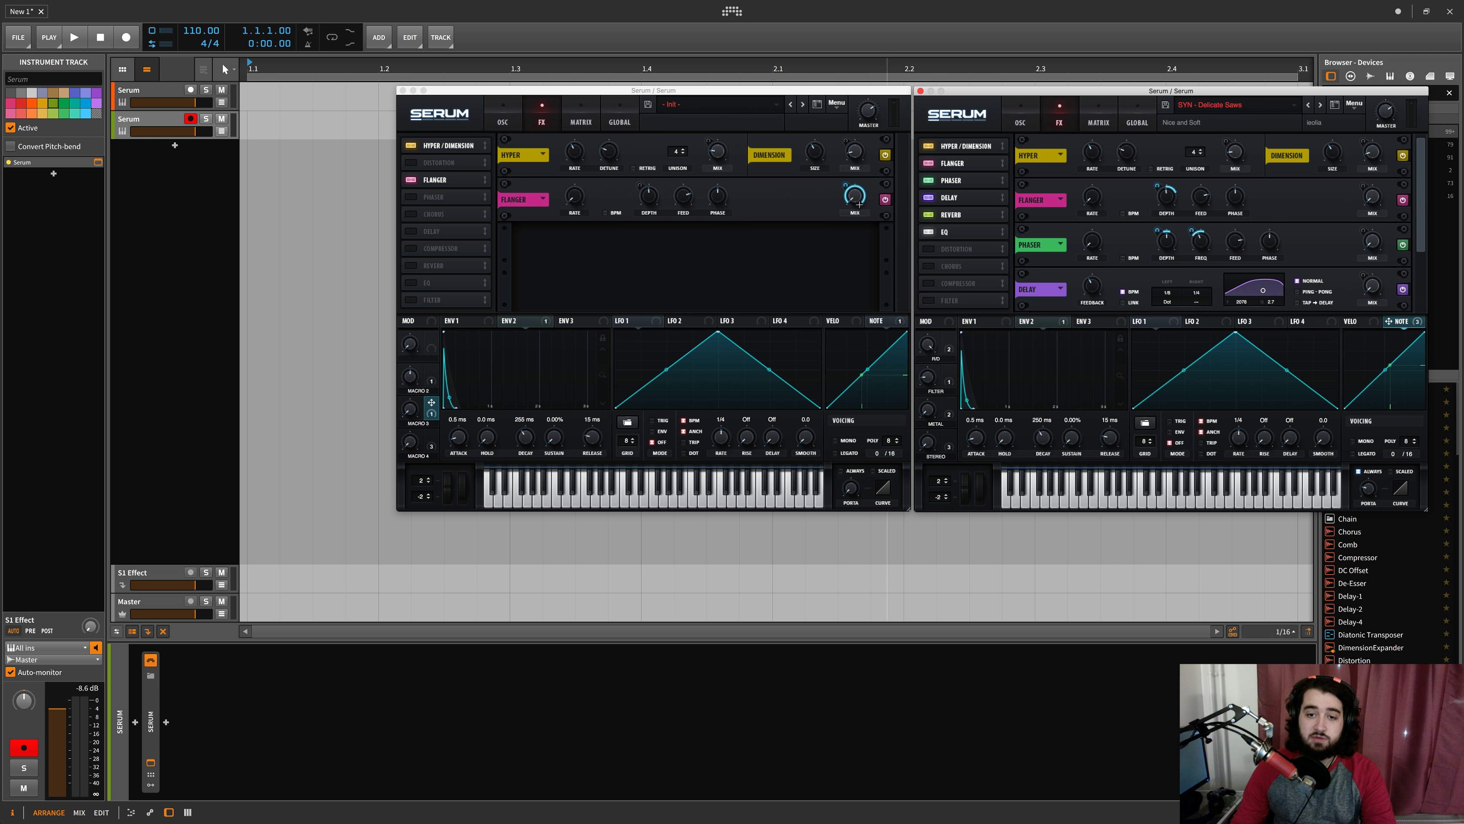
click(844, 187)
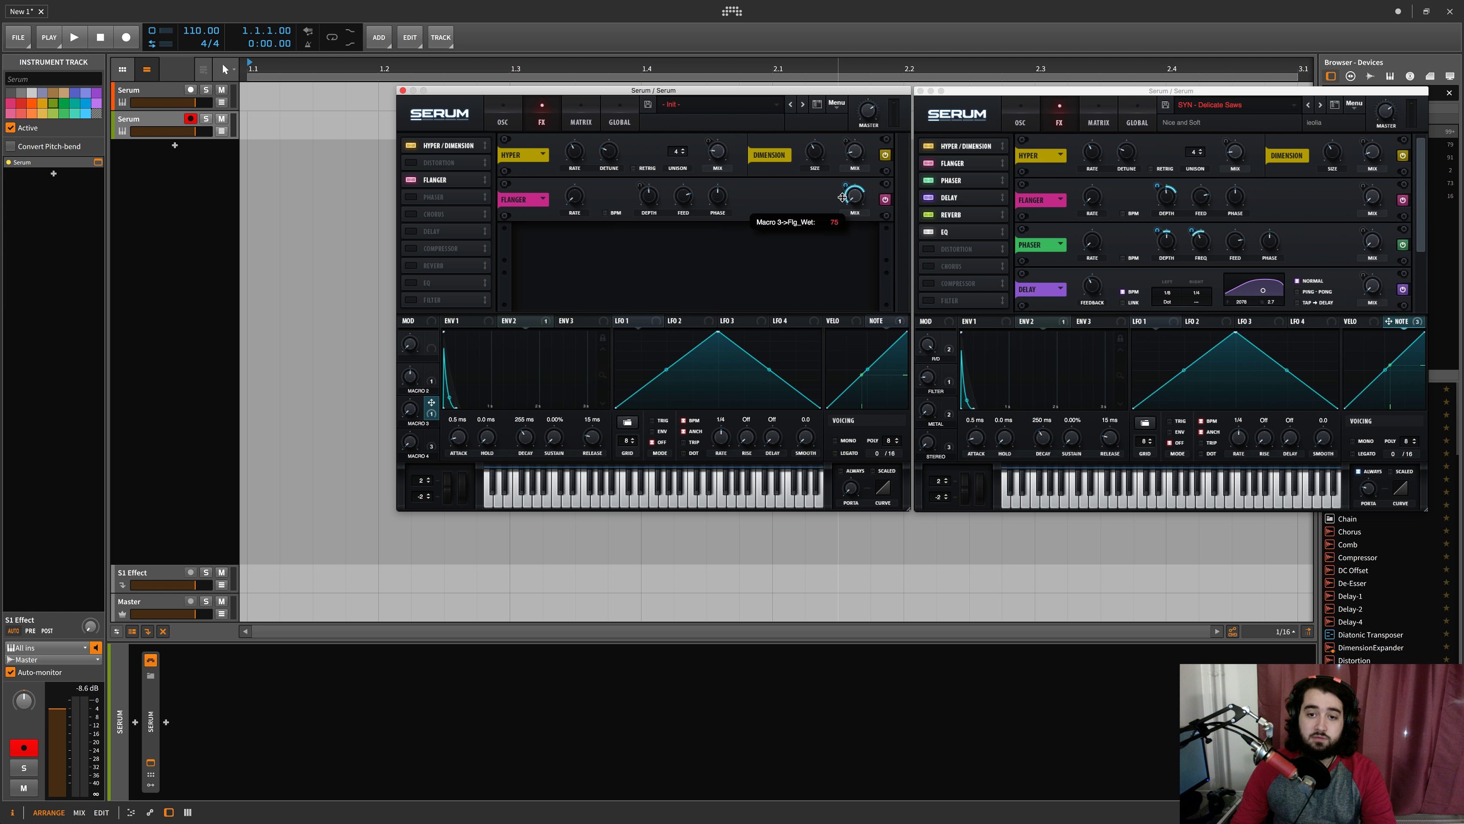
Enable the Phaser and assign the Note source to its depth and frequency, matching the reference modulation amounts
click(431, 197)
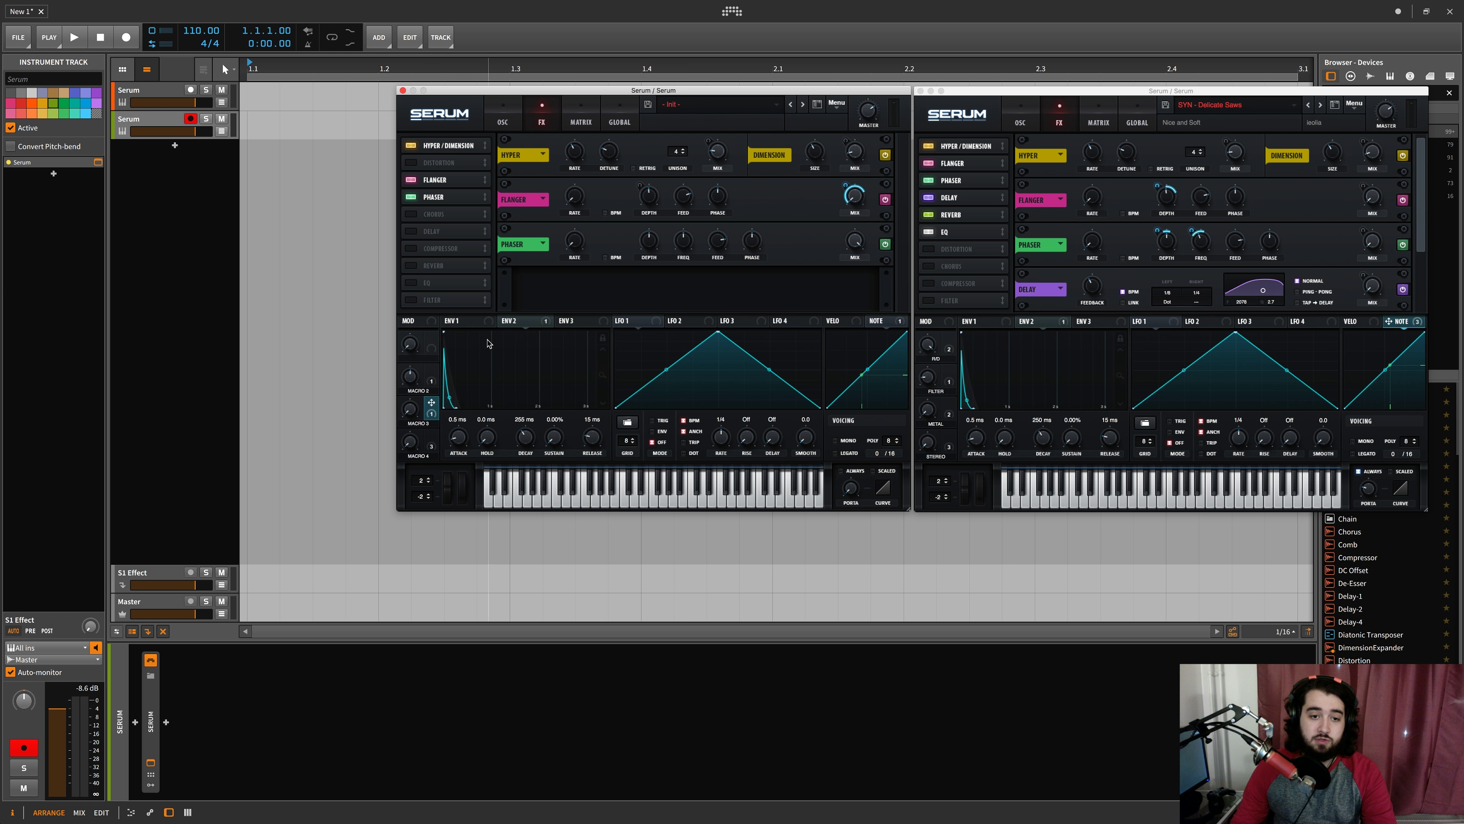
drag(900, 339, 648, 239)
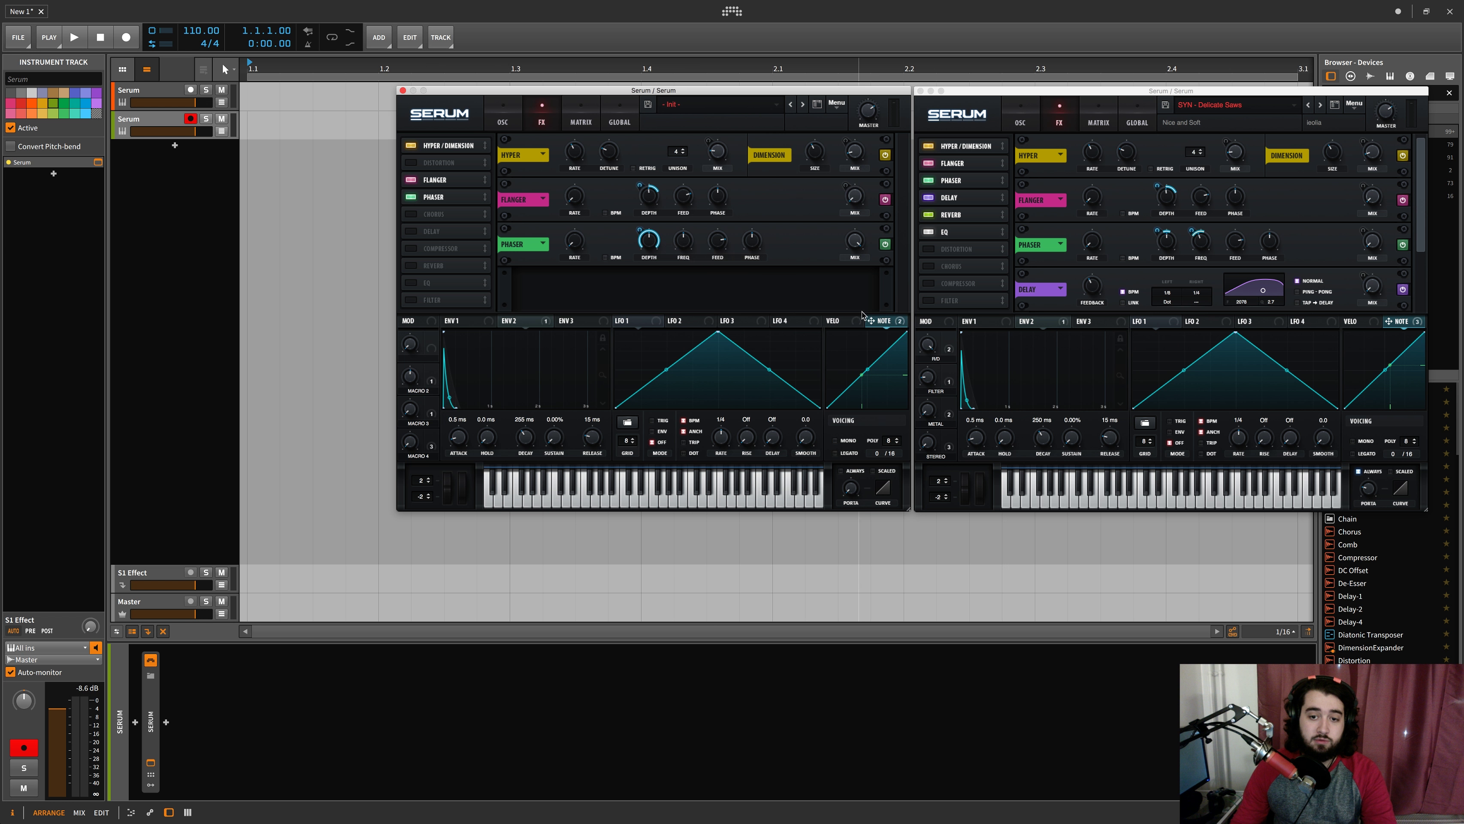
drag(865, 317, 642, 283)
drag(687, 225, 674, 230)
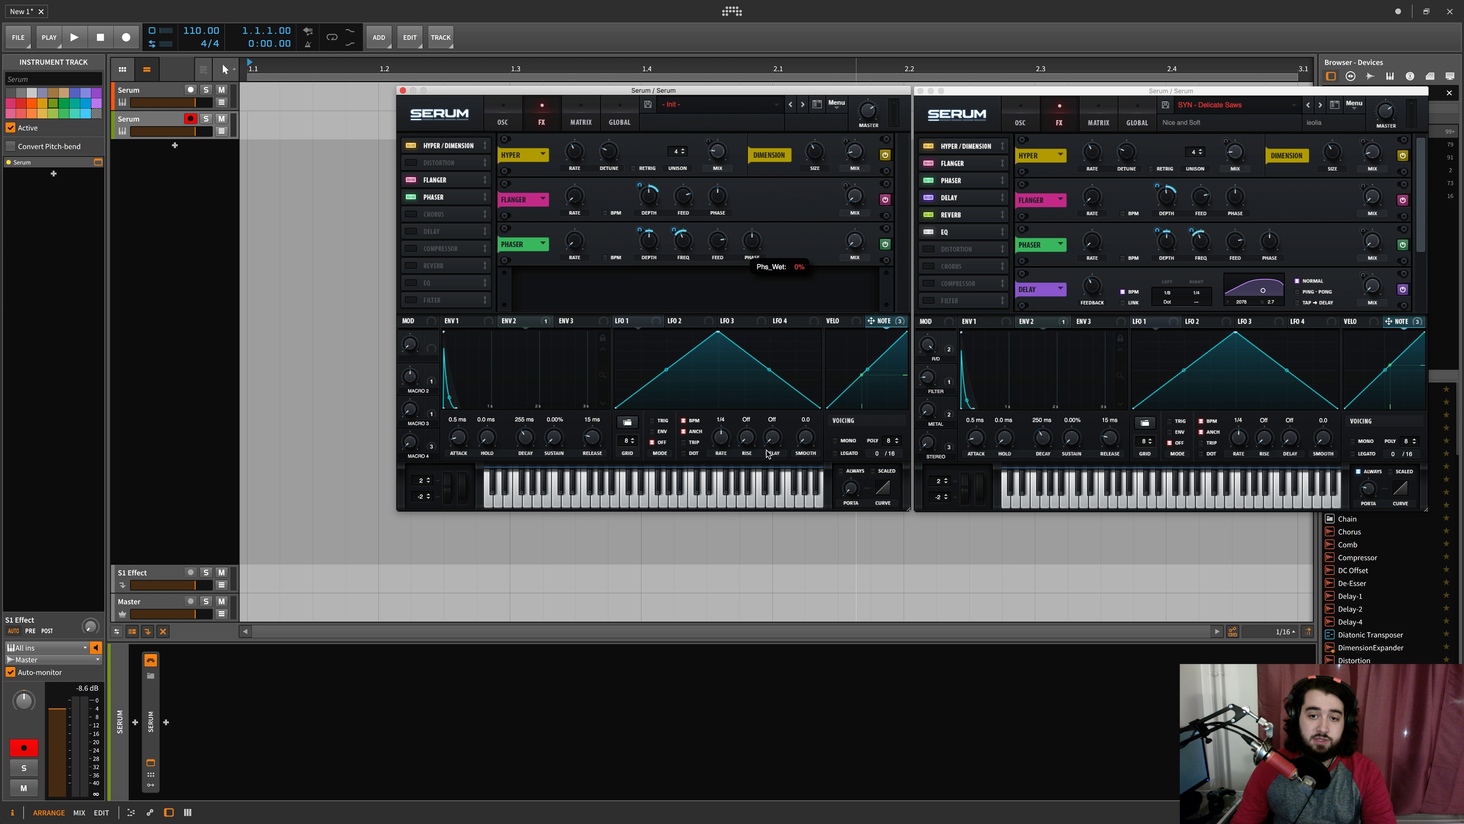
Assign Macro 3 to the Phaser mix, with the mix at 0%, and audition the macro
drag(433, 408, 854, 242)
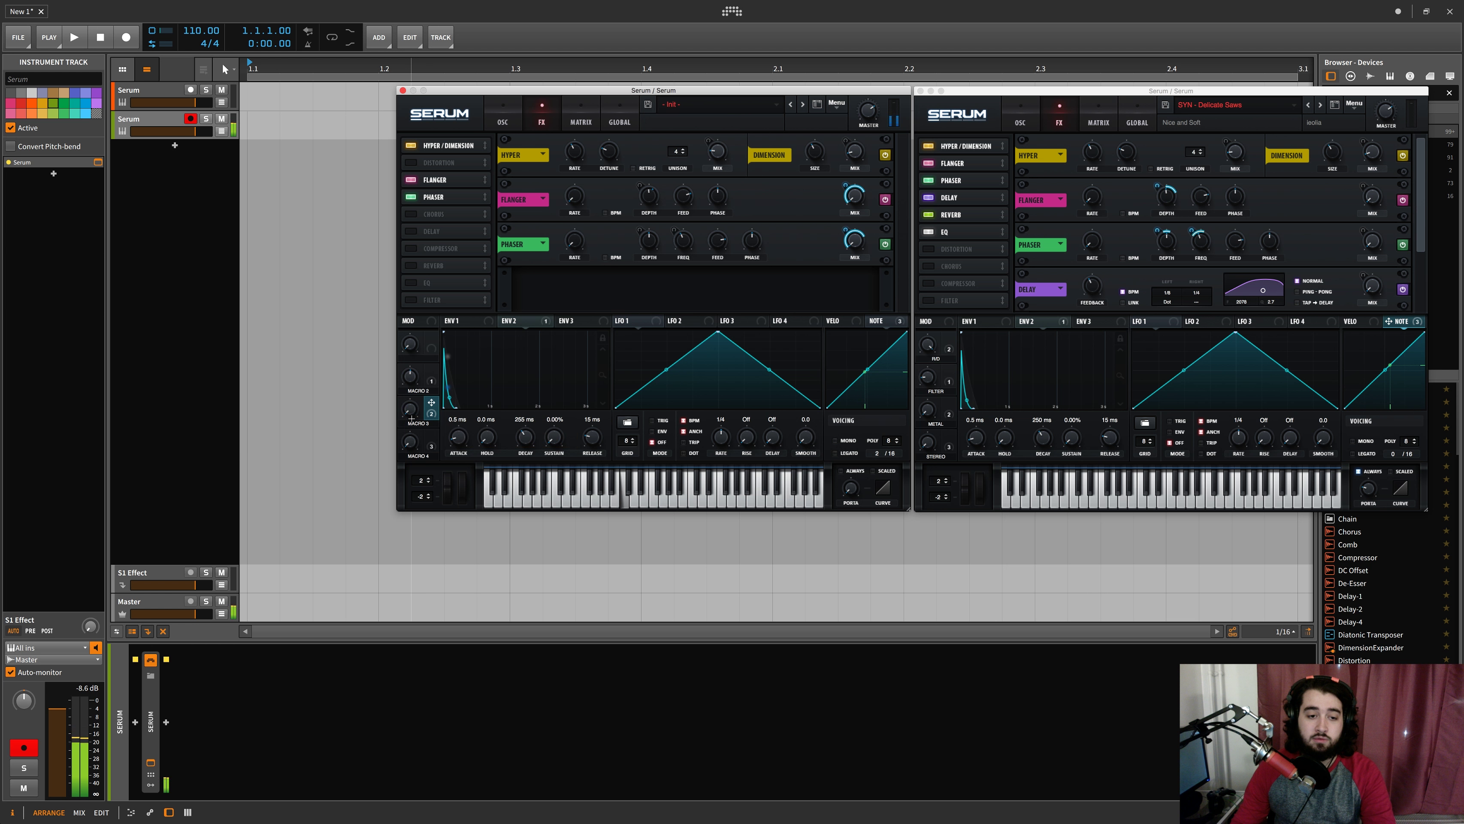
drag(403, 399, 427, 337)
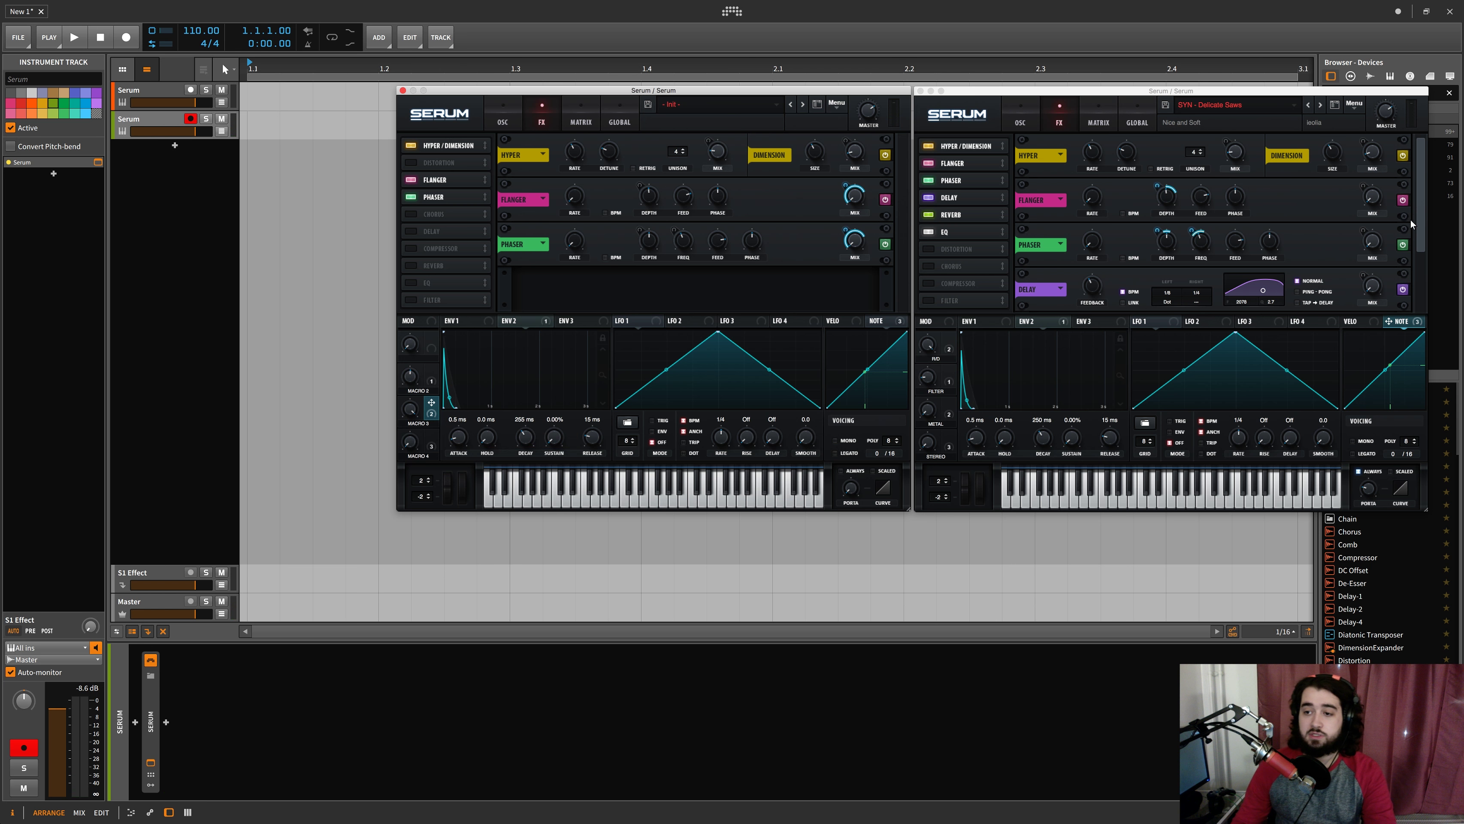
Audition Macro 2 in the new patch by sweeping it up to 100% and back down while viewing the oscillators and filter
click(1418, 231)
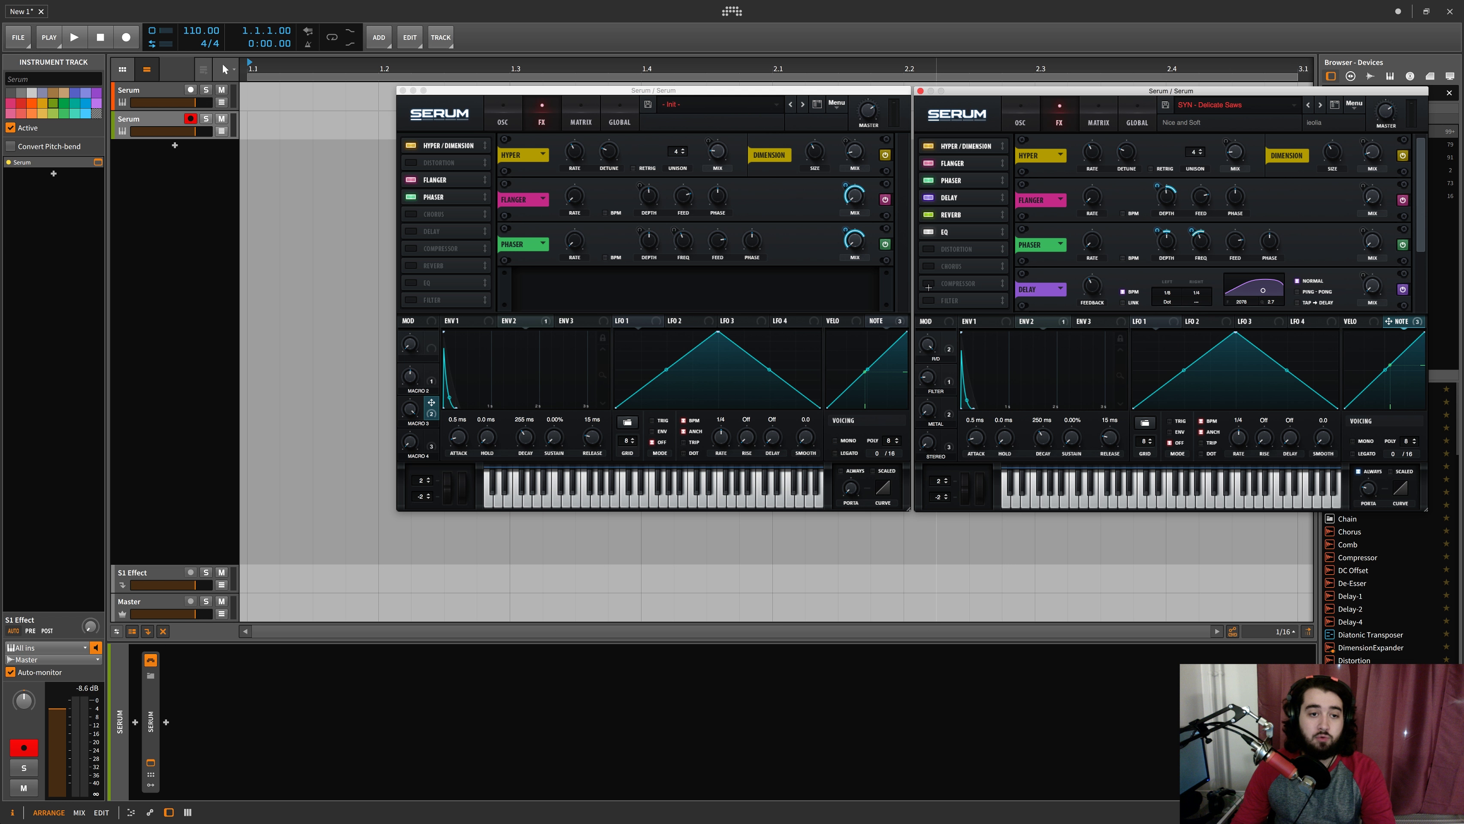
click(503, 122)
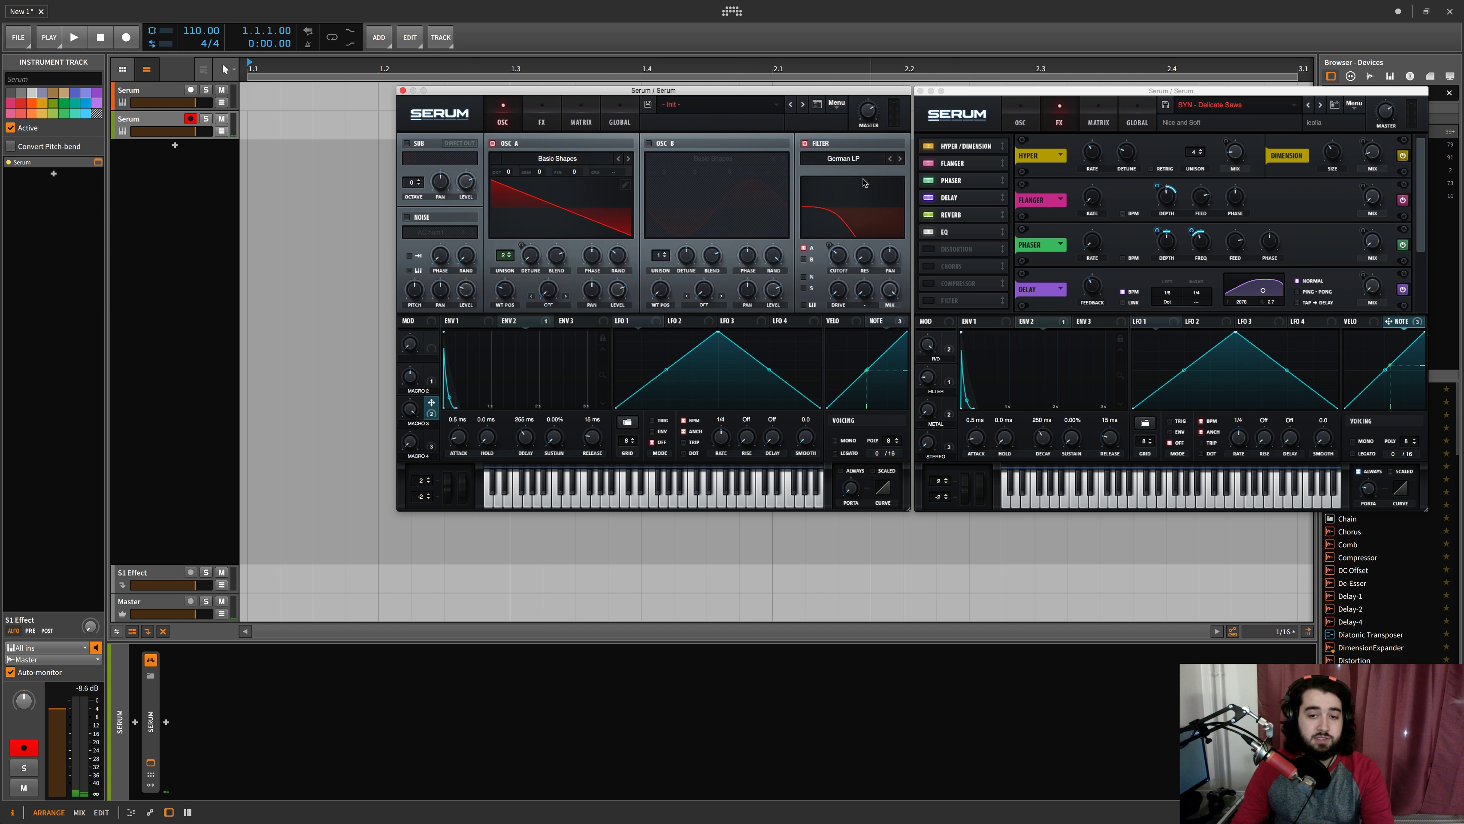
drag(411, 372, 422, 298)
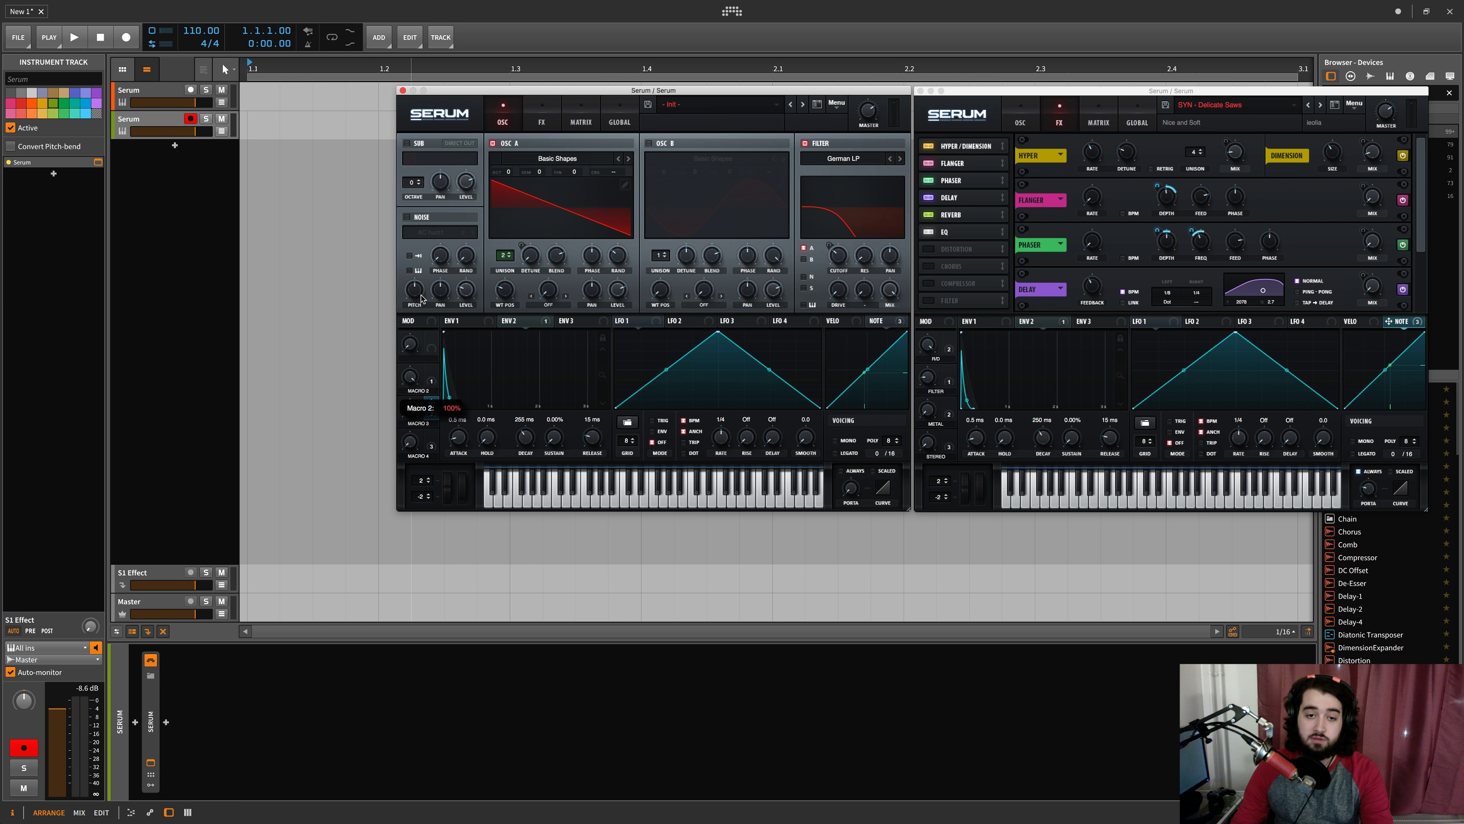
drag(420, 298, 410, 488)
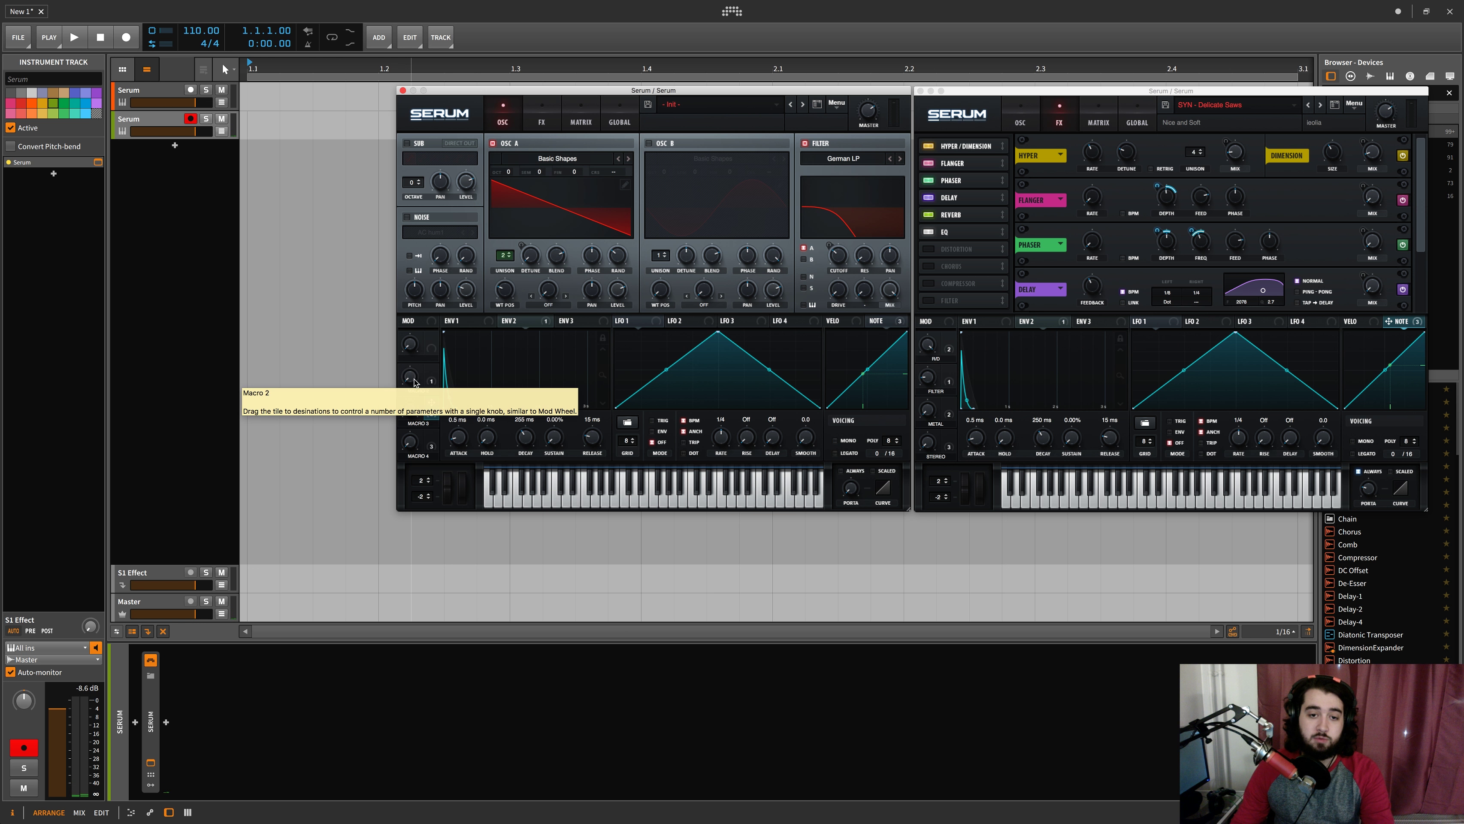
drag(414, 376, 417, 333)
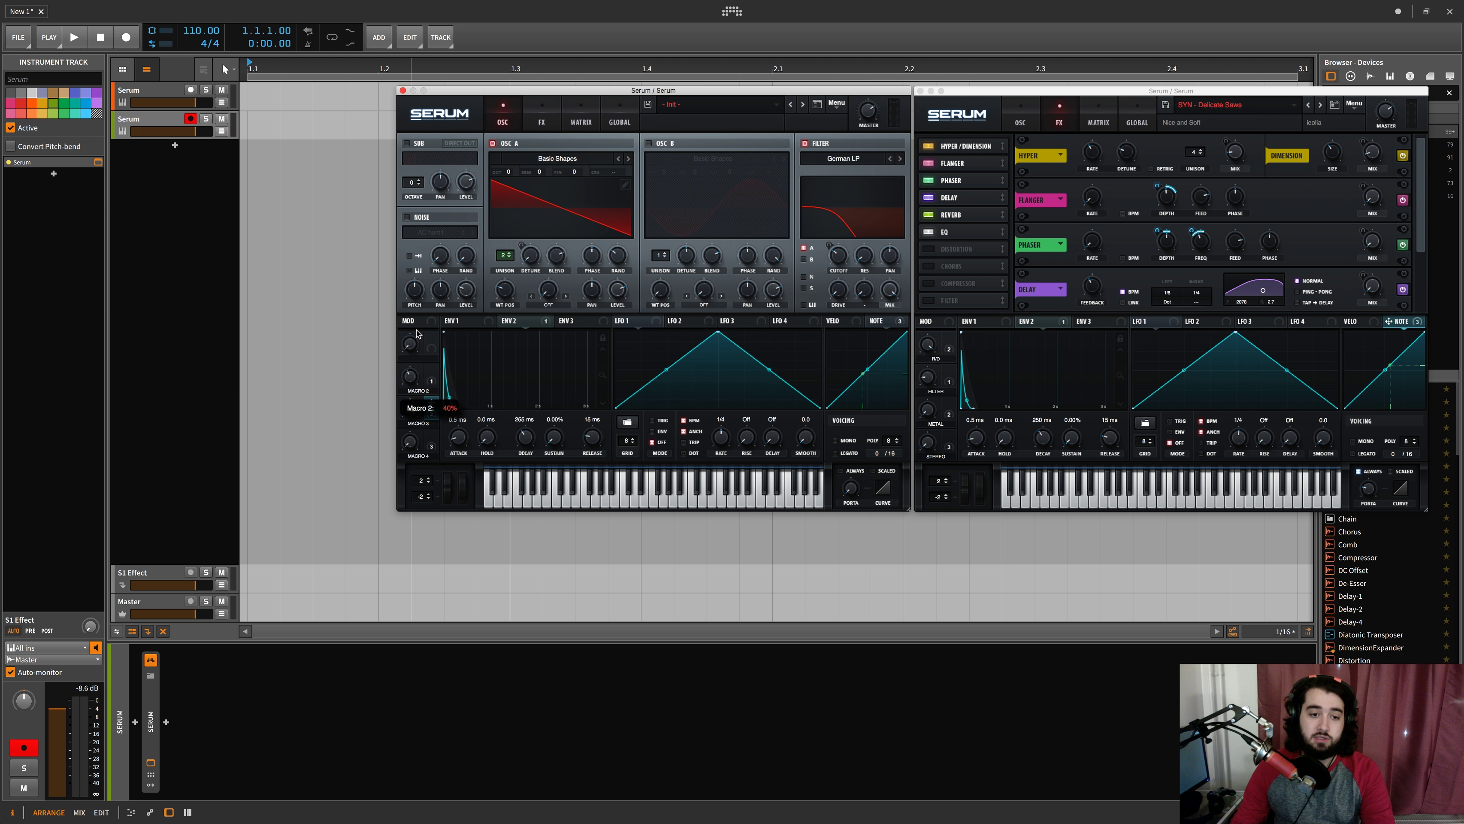
Return to the new patch's effects and compare the sound with the Flanger bypassed and re-enabled
click(542, 115)
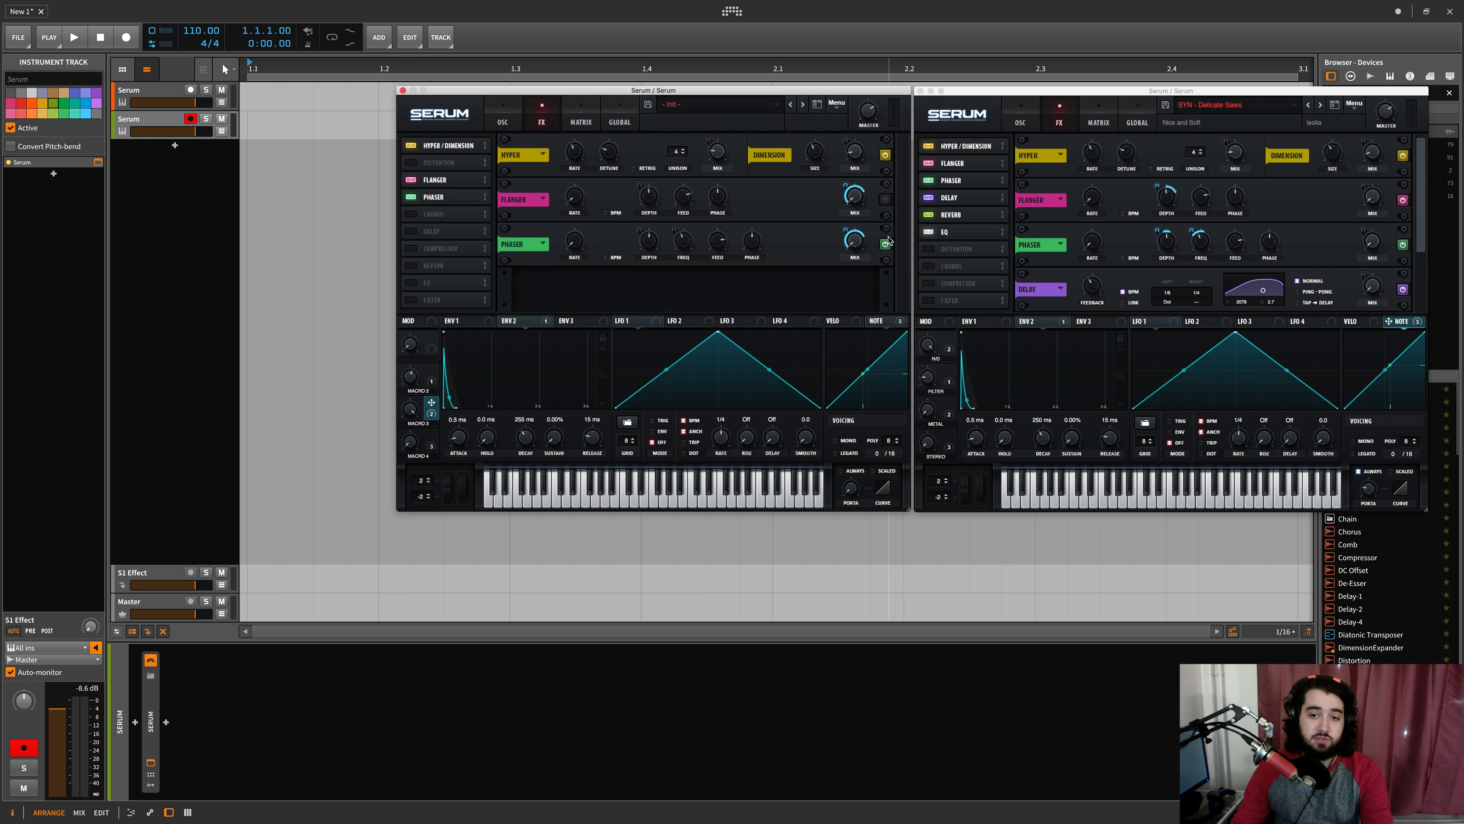
click(884, 199)
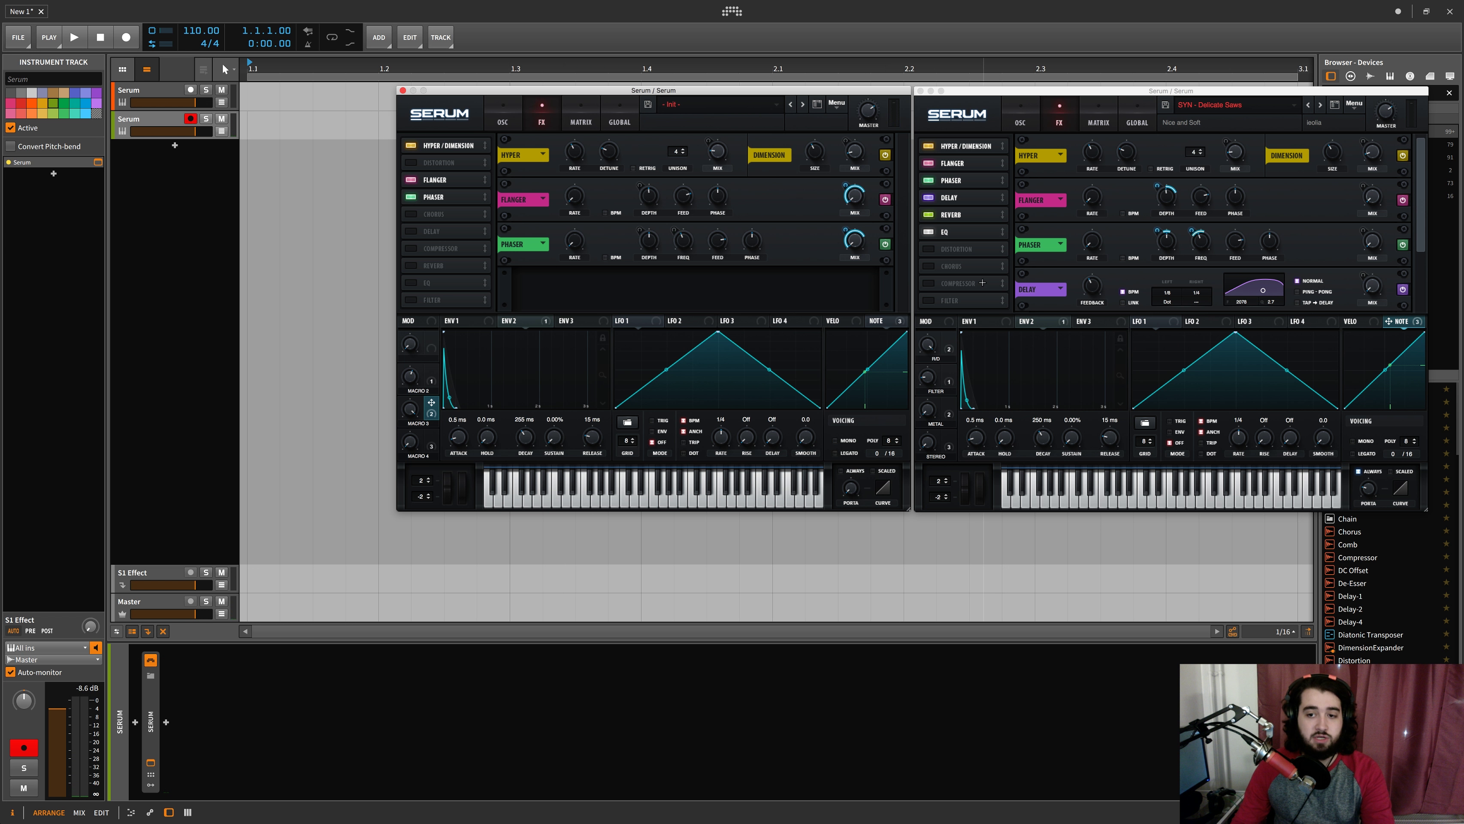
click(1419, 226)
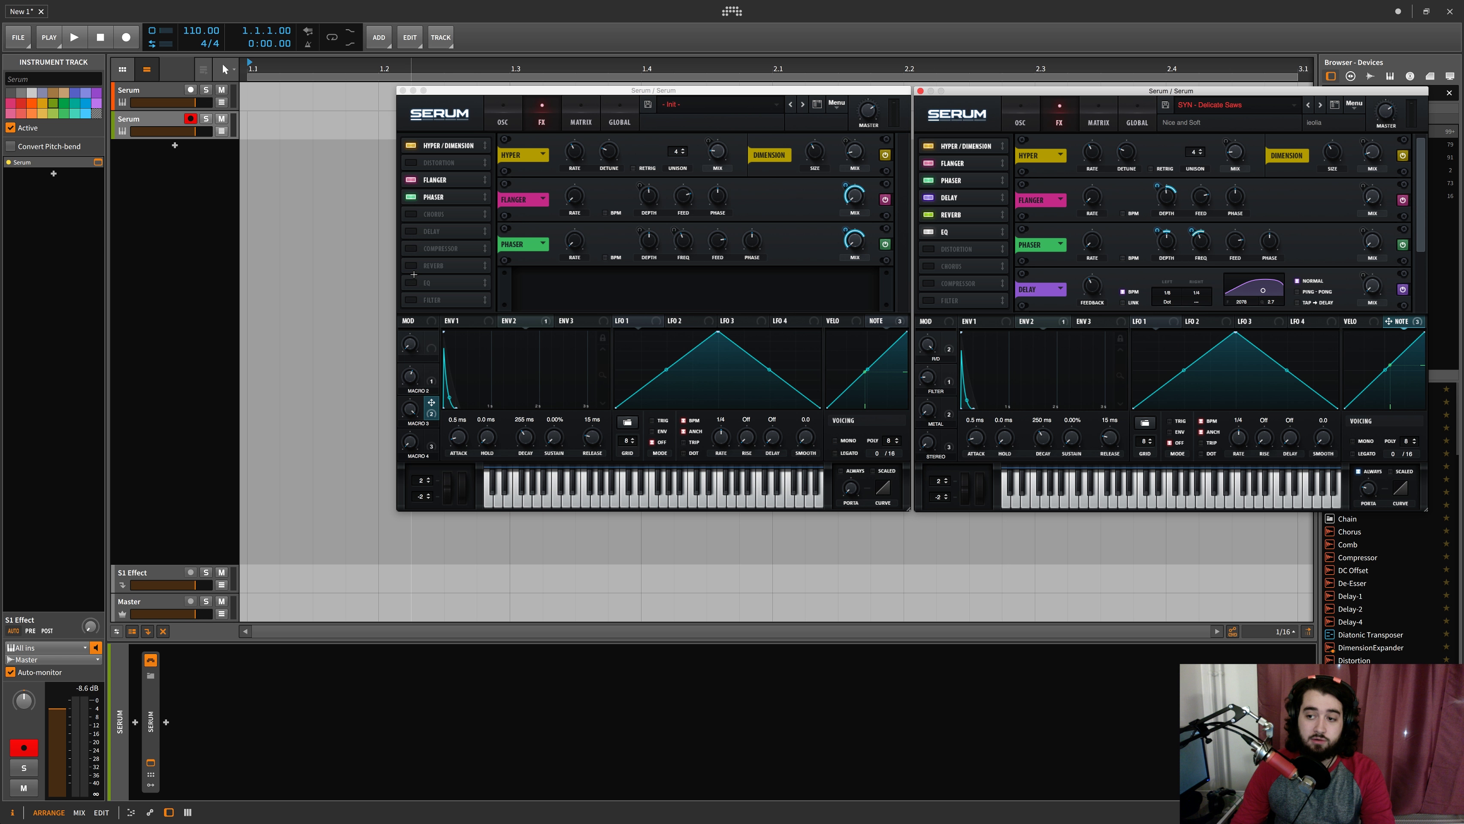
Enable the Delay with a dotted 1/8 left time as in the reference, and assign Macro 1 to its mix
click(410, 231)
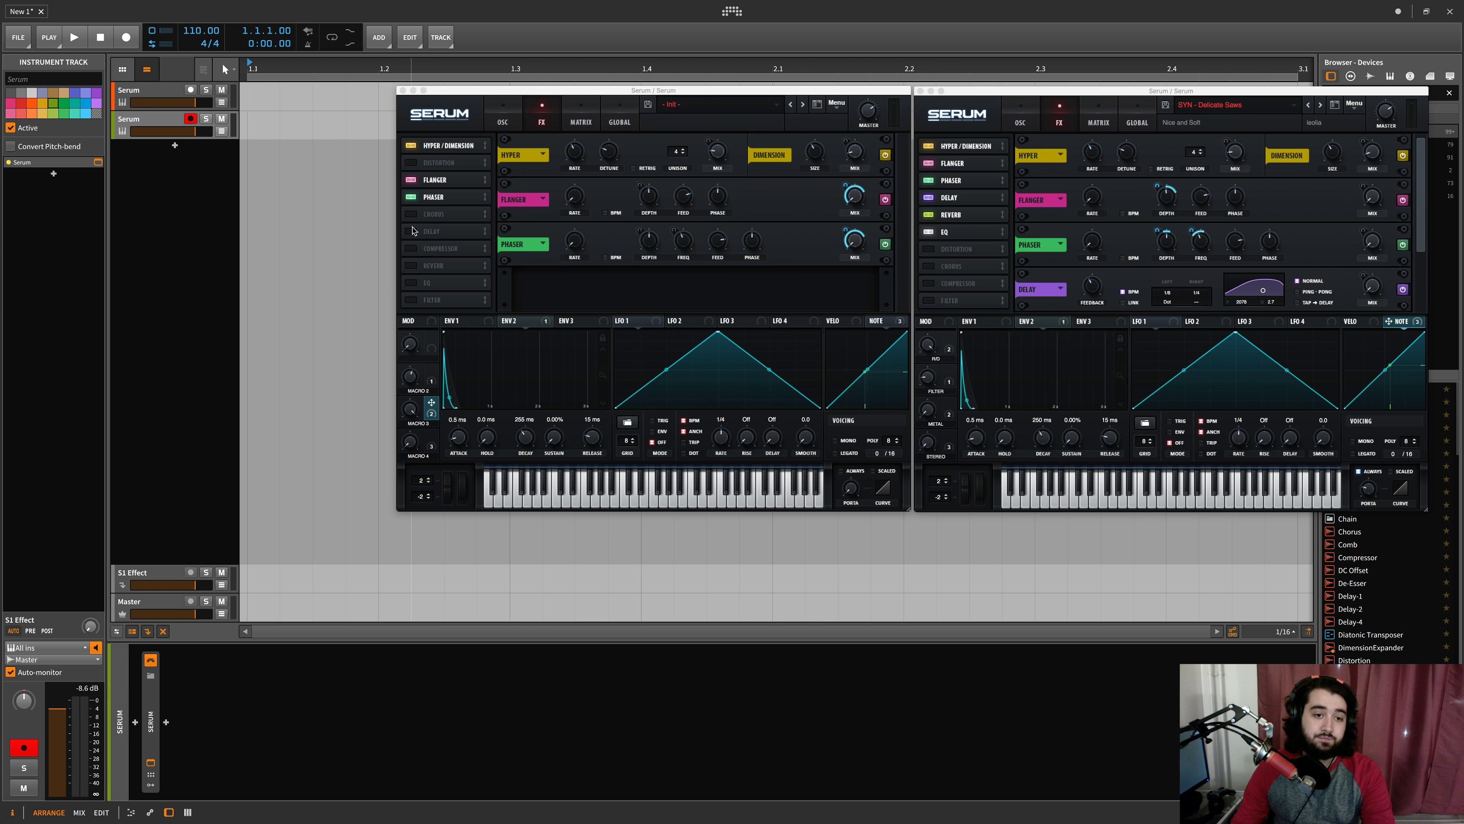
drag(736, 283, 747, 293)
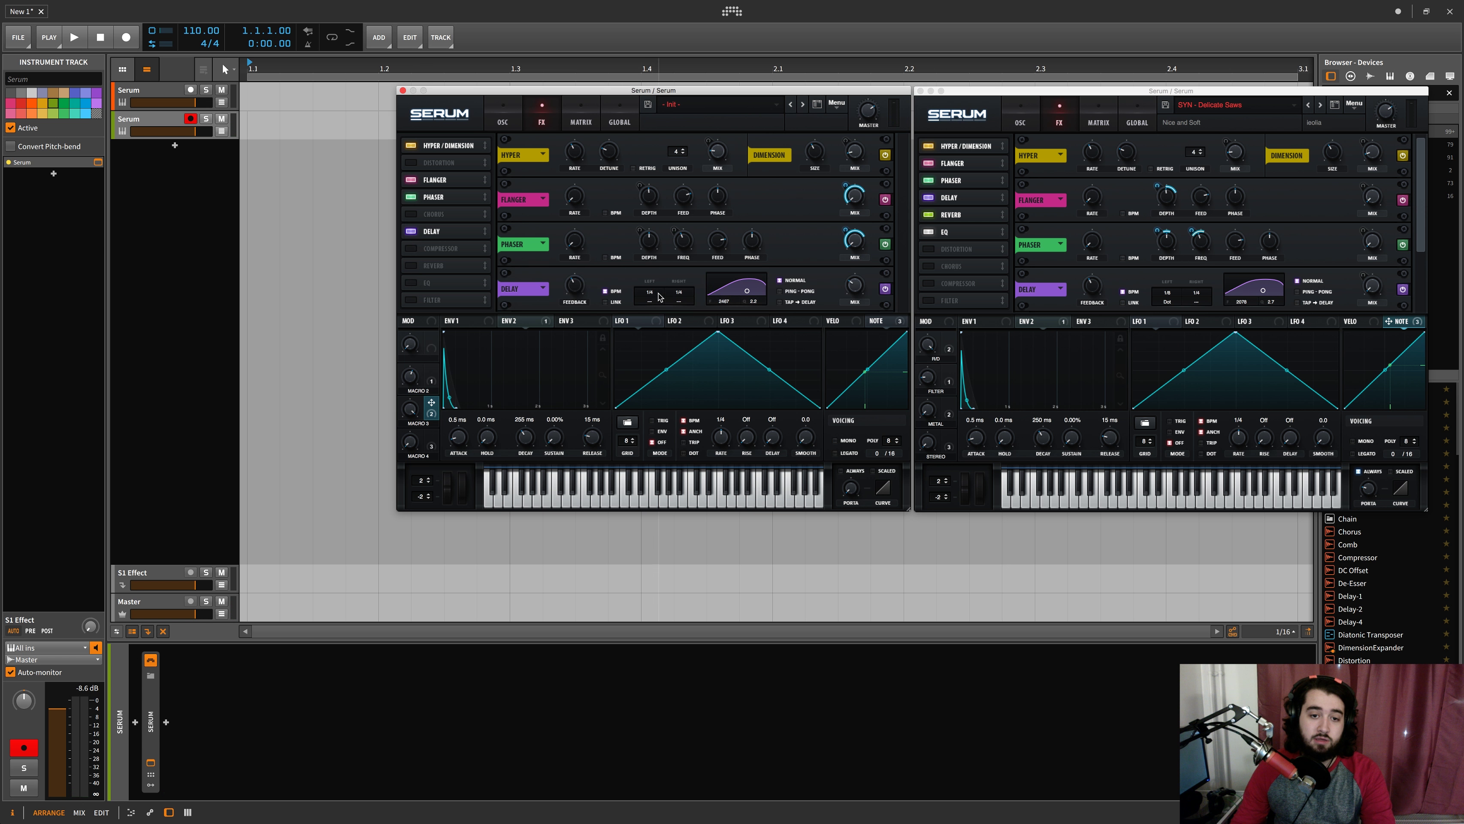
drag(658, 296, 661, 311)
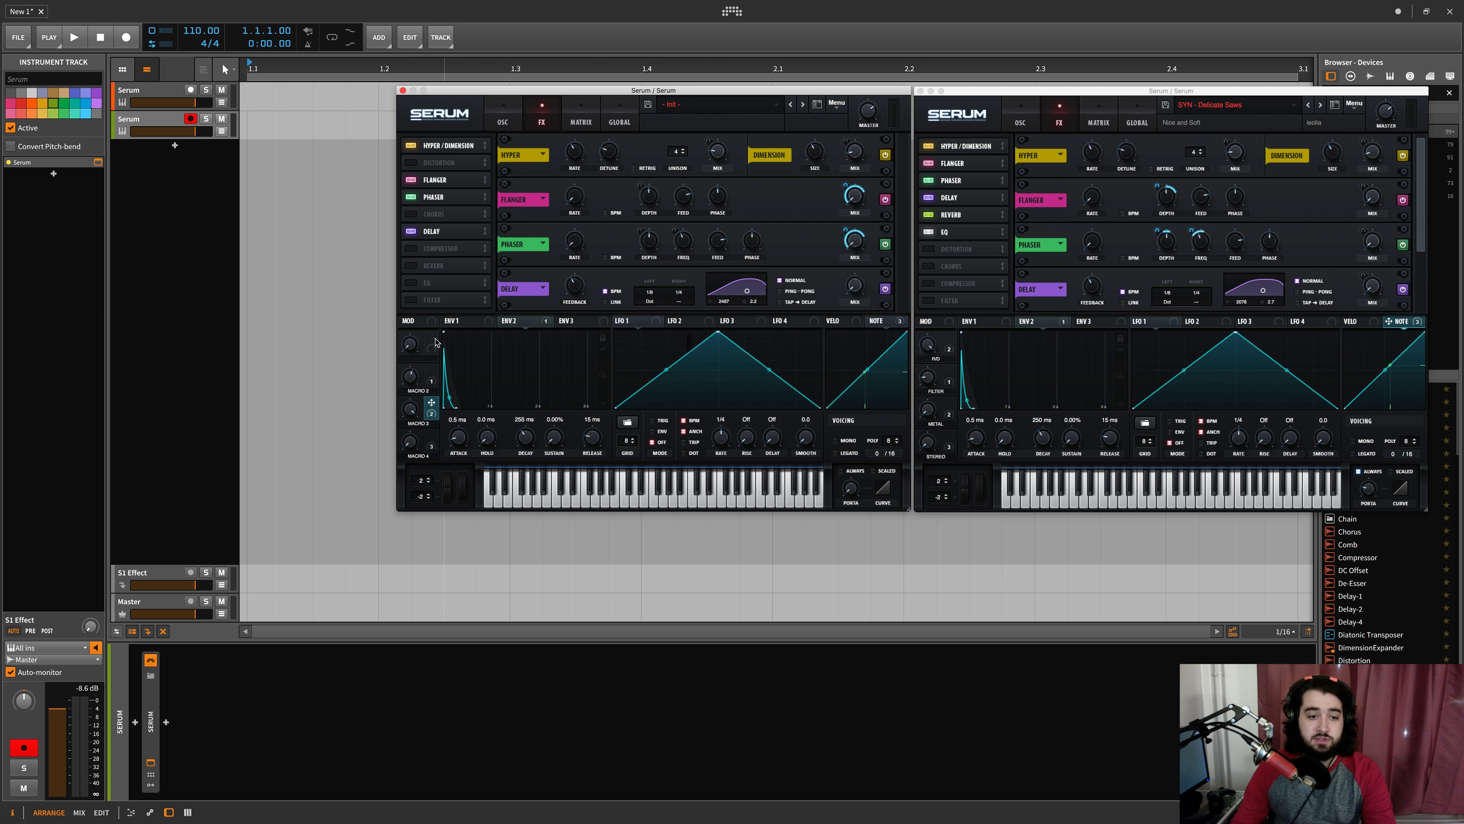
drag(431, 344, 853, 285)
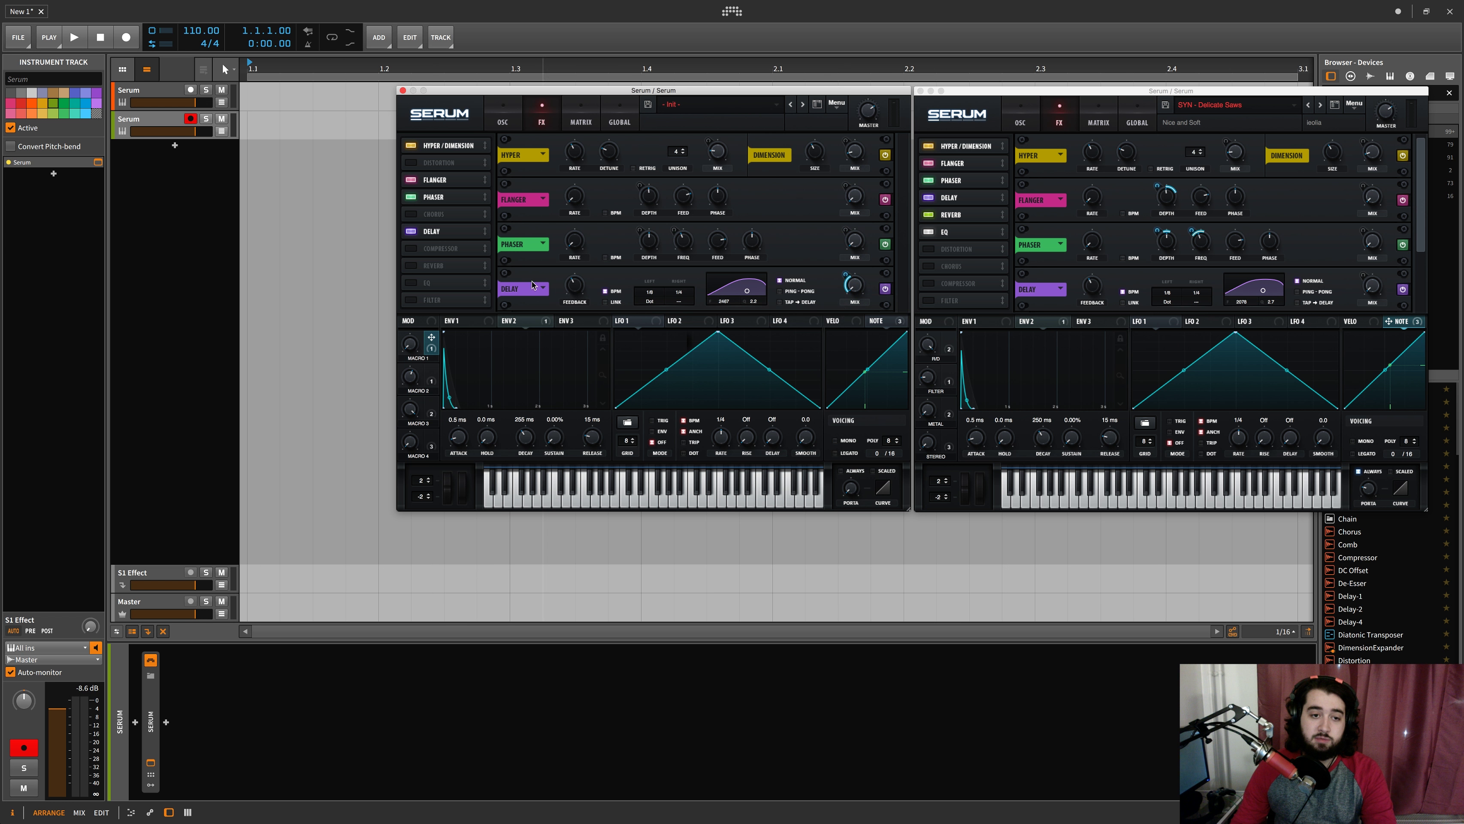
Enable the Reverb in the new patch and match its settings to the reference, with the mix at 0%
click(411, 266)
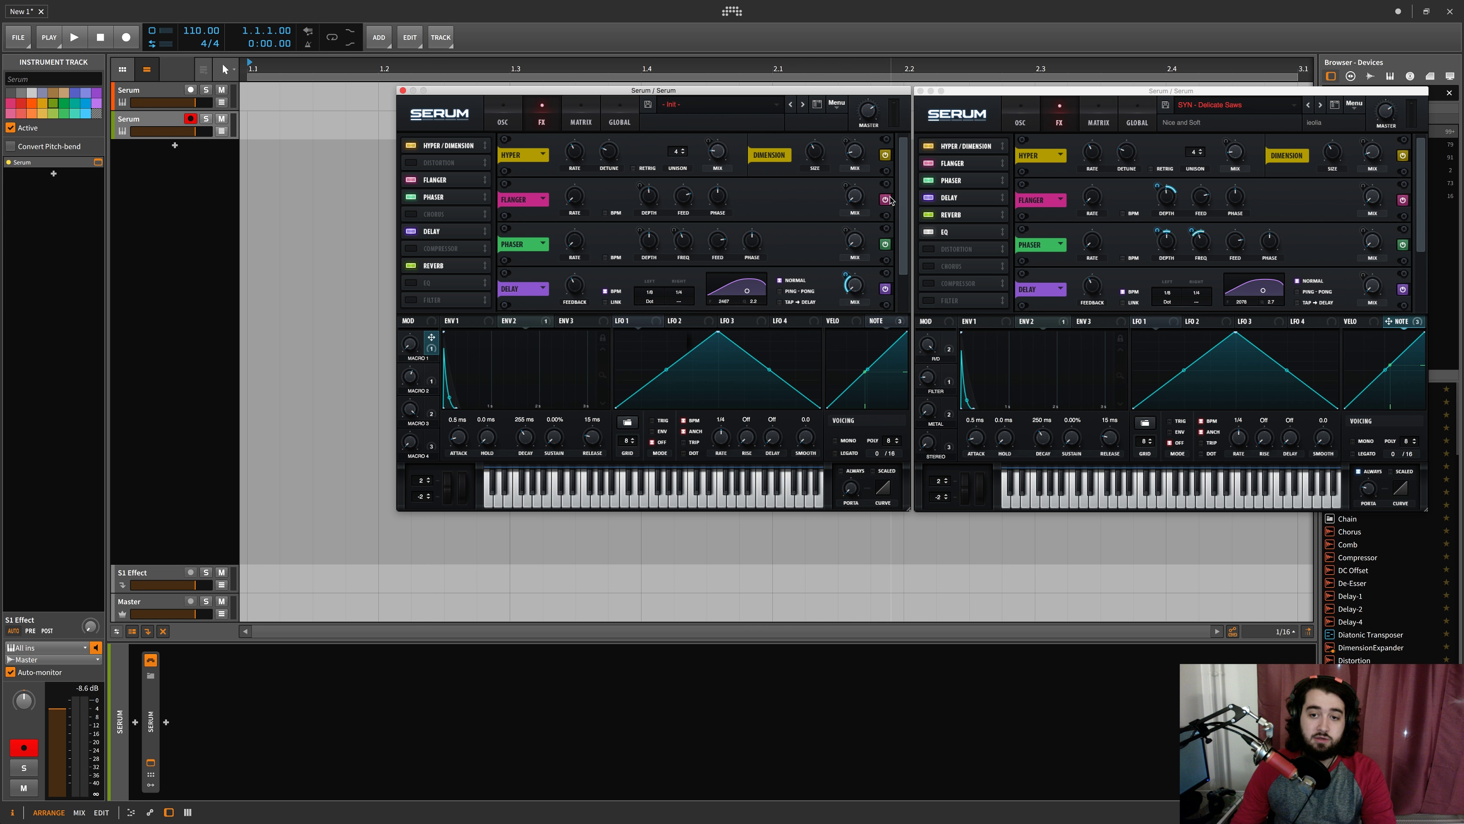
scroll(890, 199, down, 2)
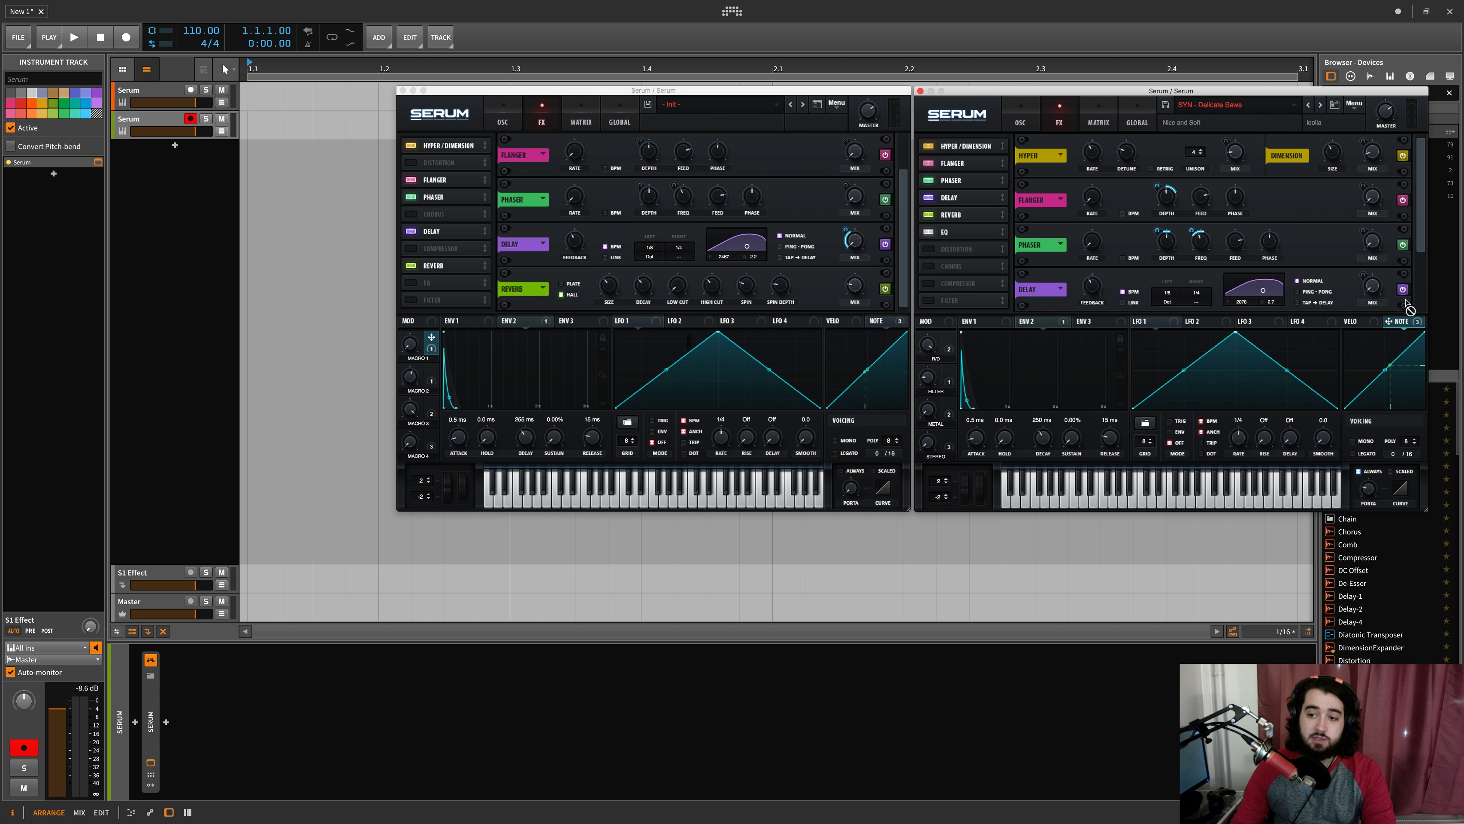
drag(1425, 242, 1428, 314)
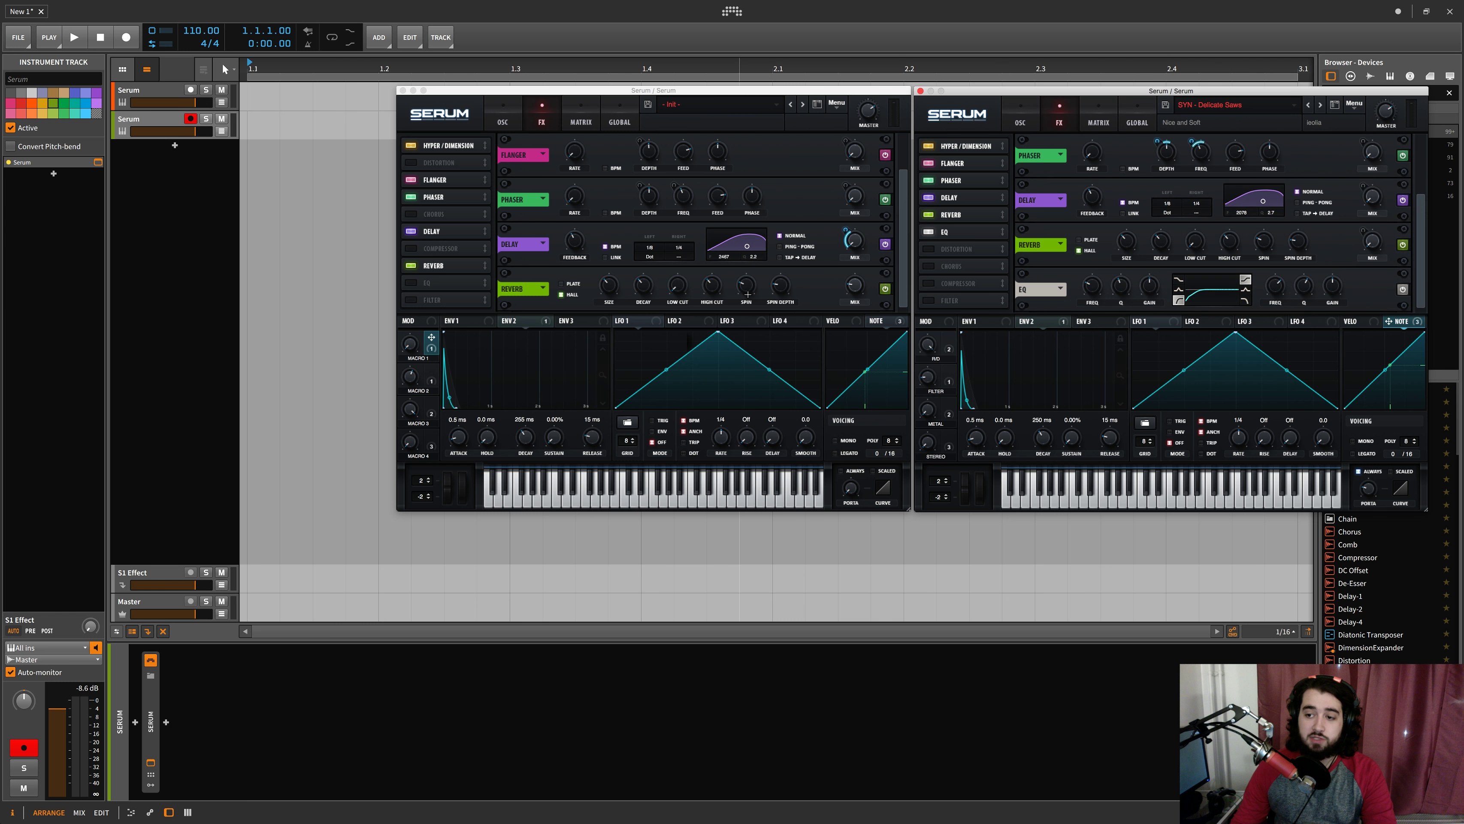
click(755, 291)
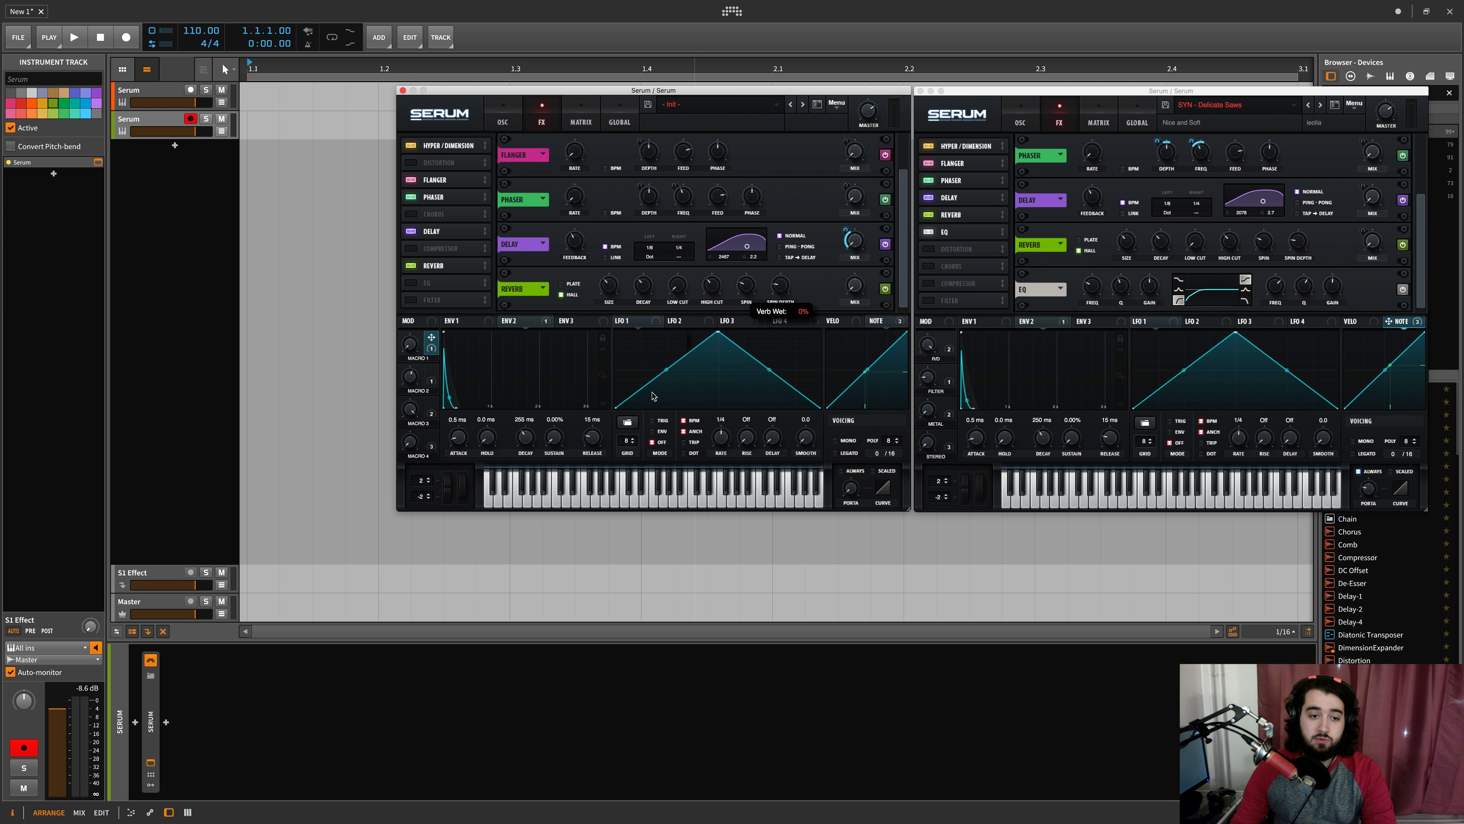
Assign Macro 1 to the Reverb mix and match its Reverb and Delay modulation amounts to the reference, about 30 for the Delay
drag(467, 337, 856, 289)
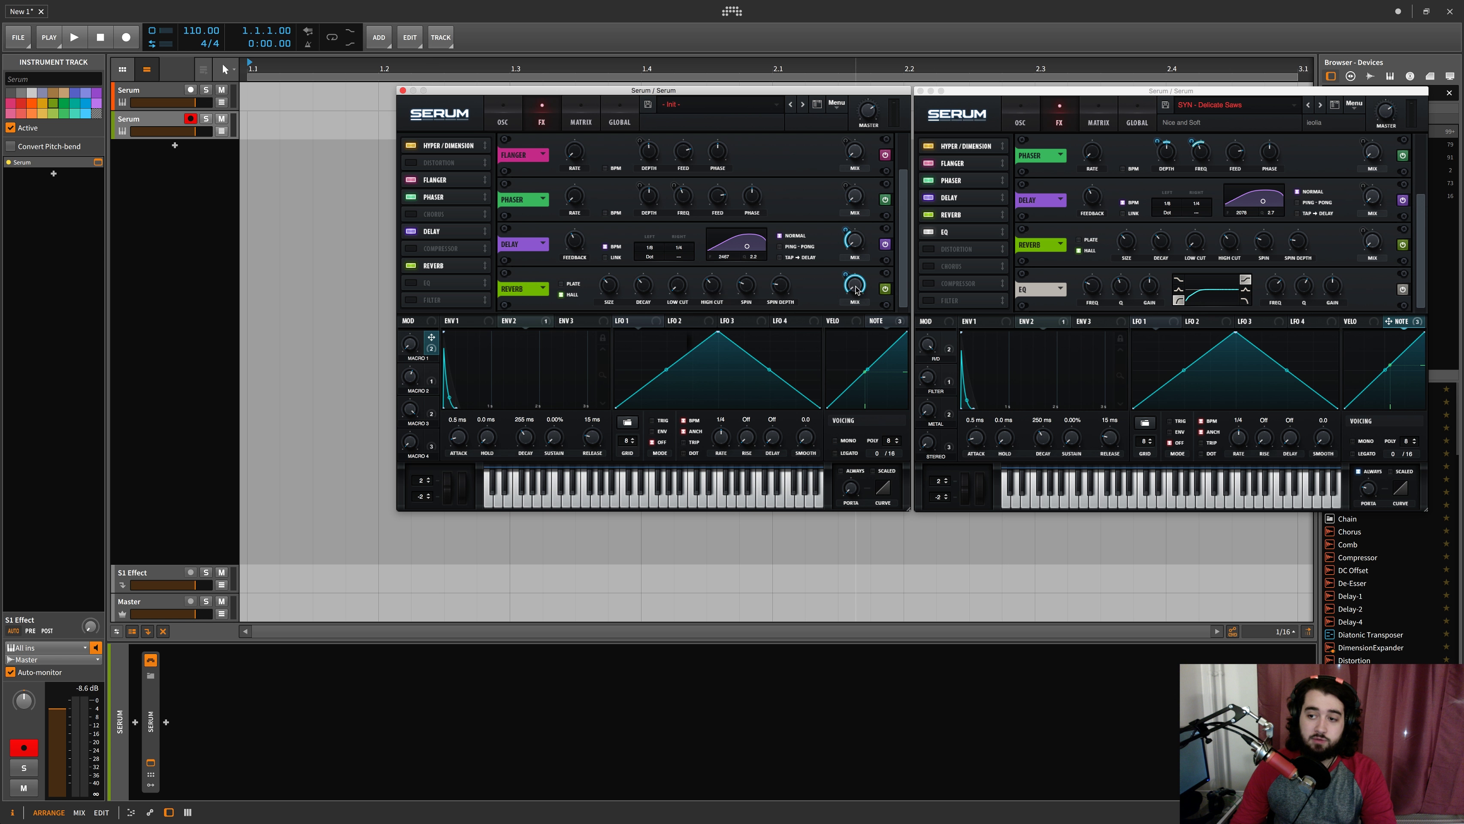
click(949, 340)
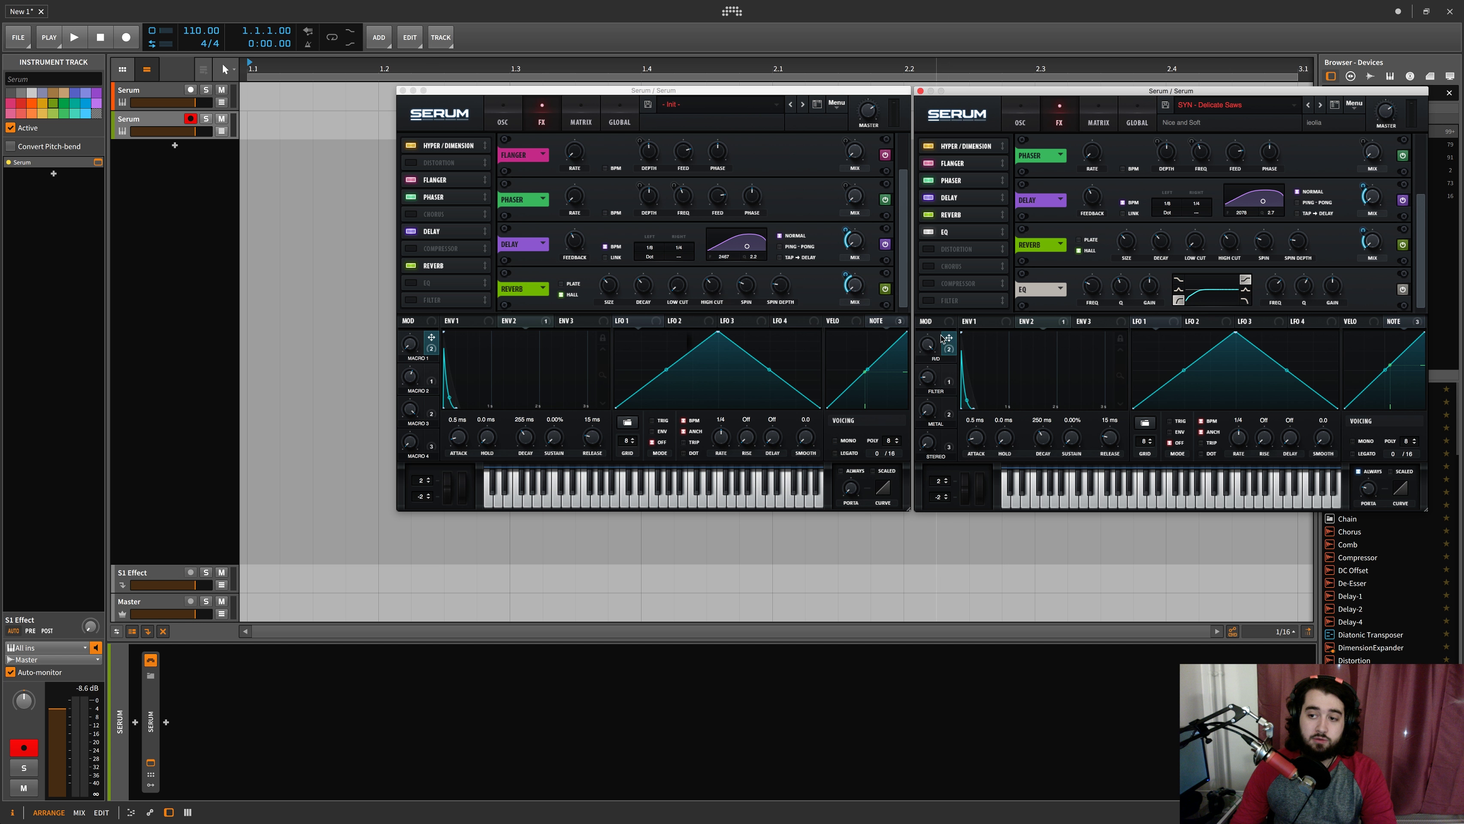
click(847, 274)
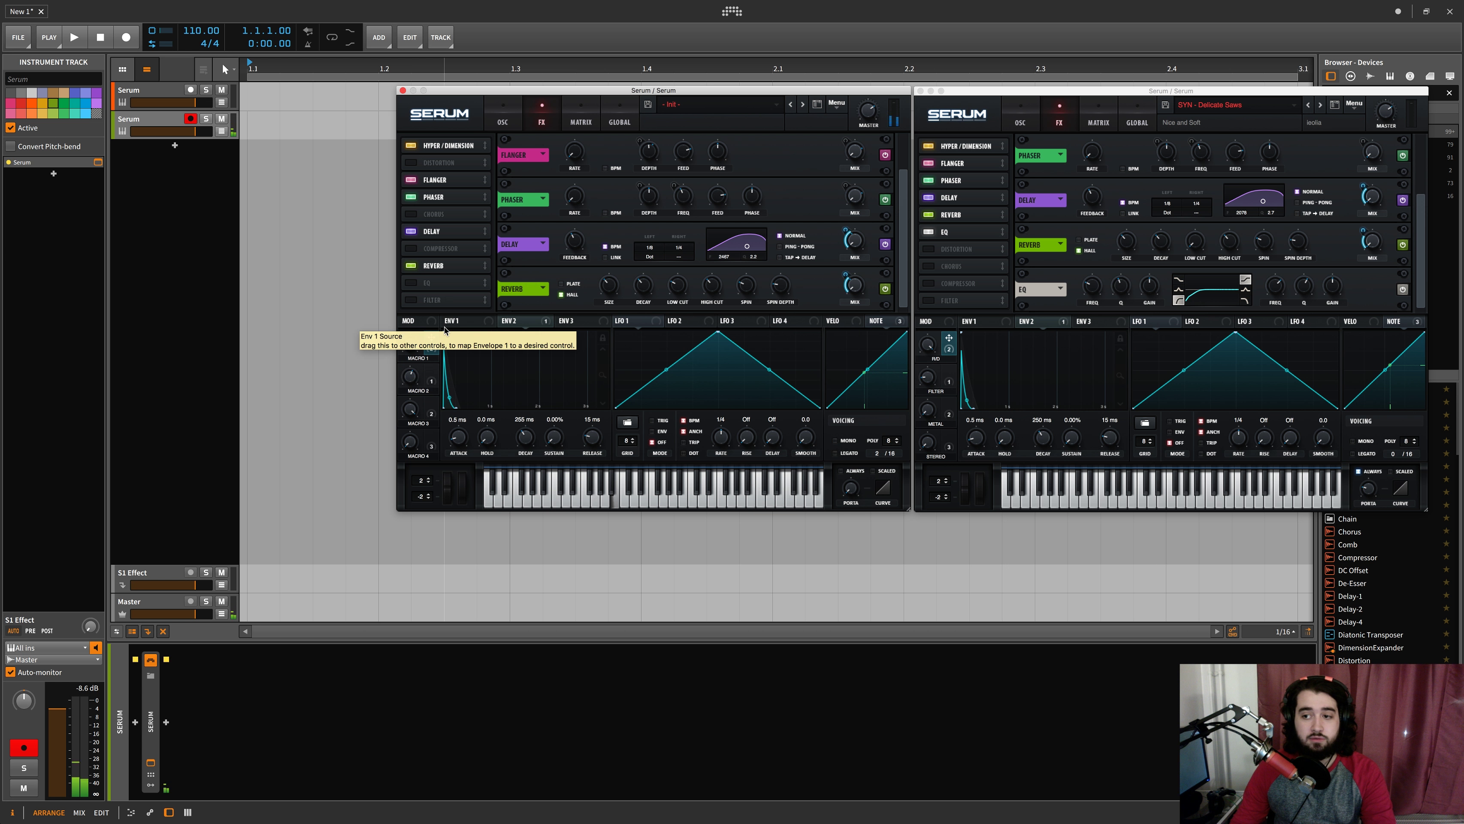
drag(431, 341, 846, 229)
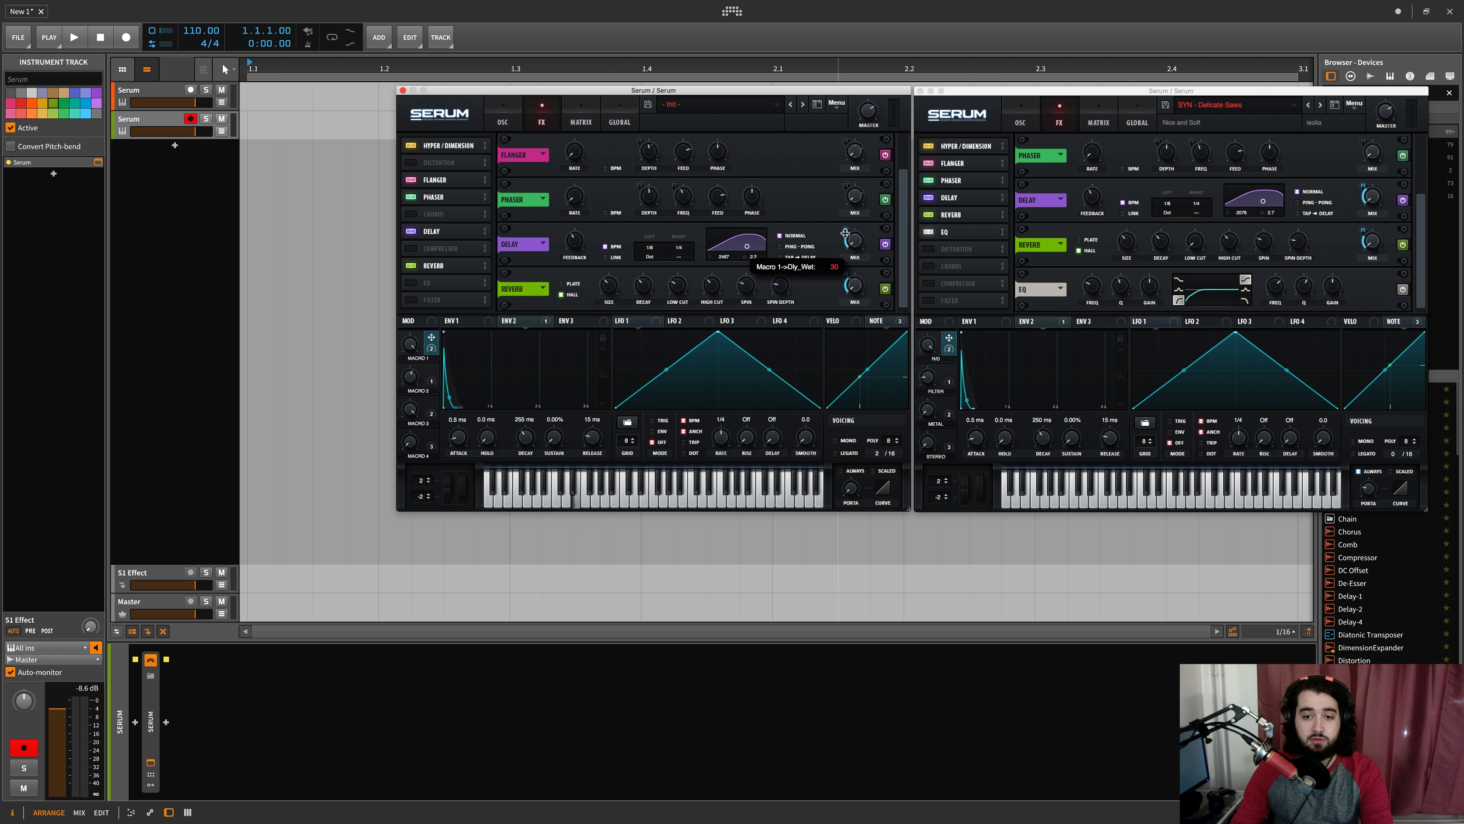
drag(845, 233, 846, 278)
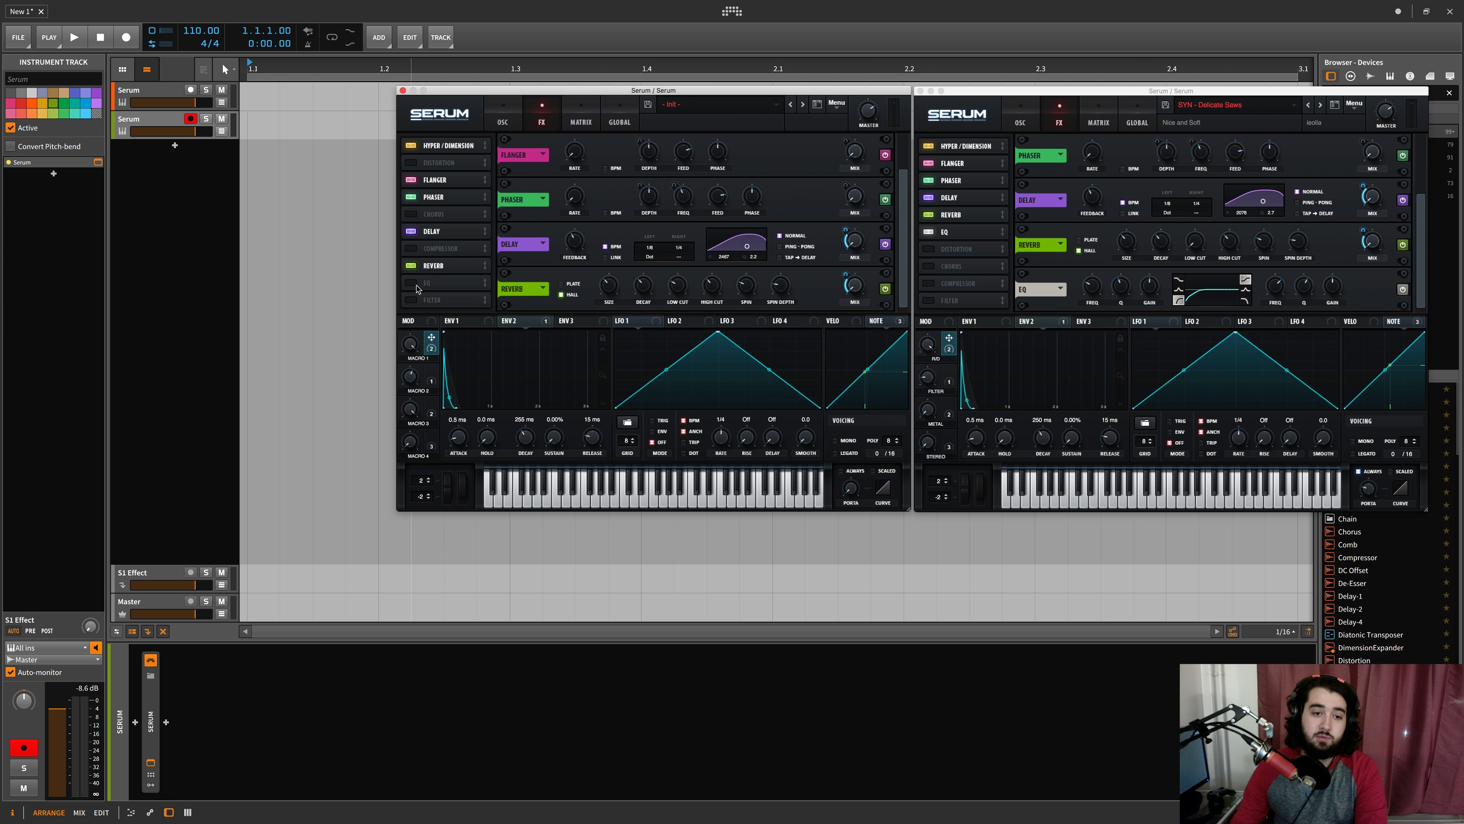
Enable the EQ, switch its low band to a low-cut shape, and set the band's frequency and Q after the reference
click(417, 287)
click(661, 300)
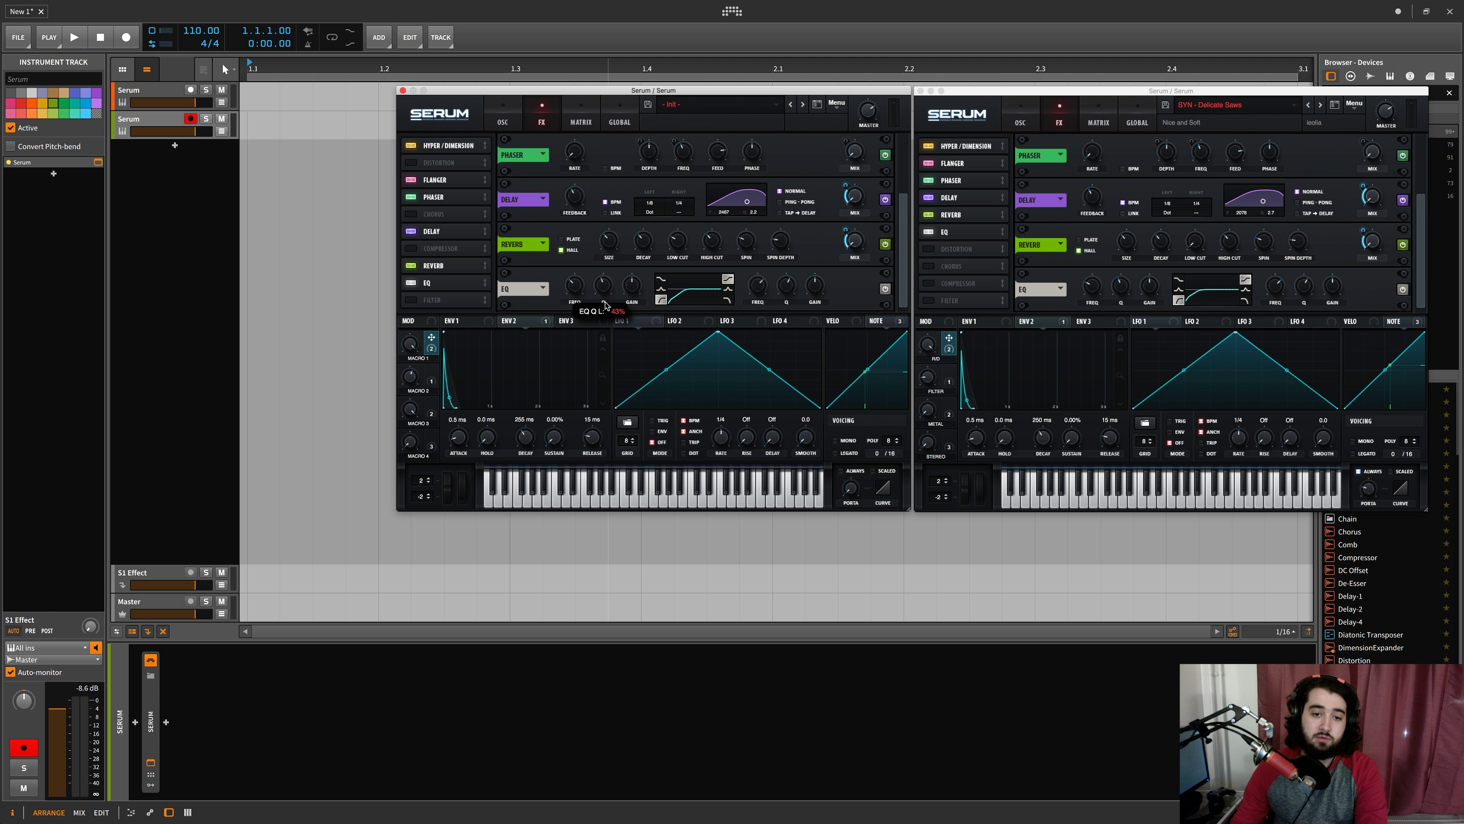
drag(578, 288, 575, 294)
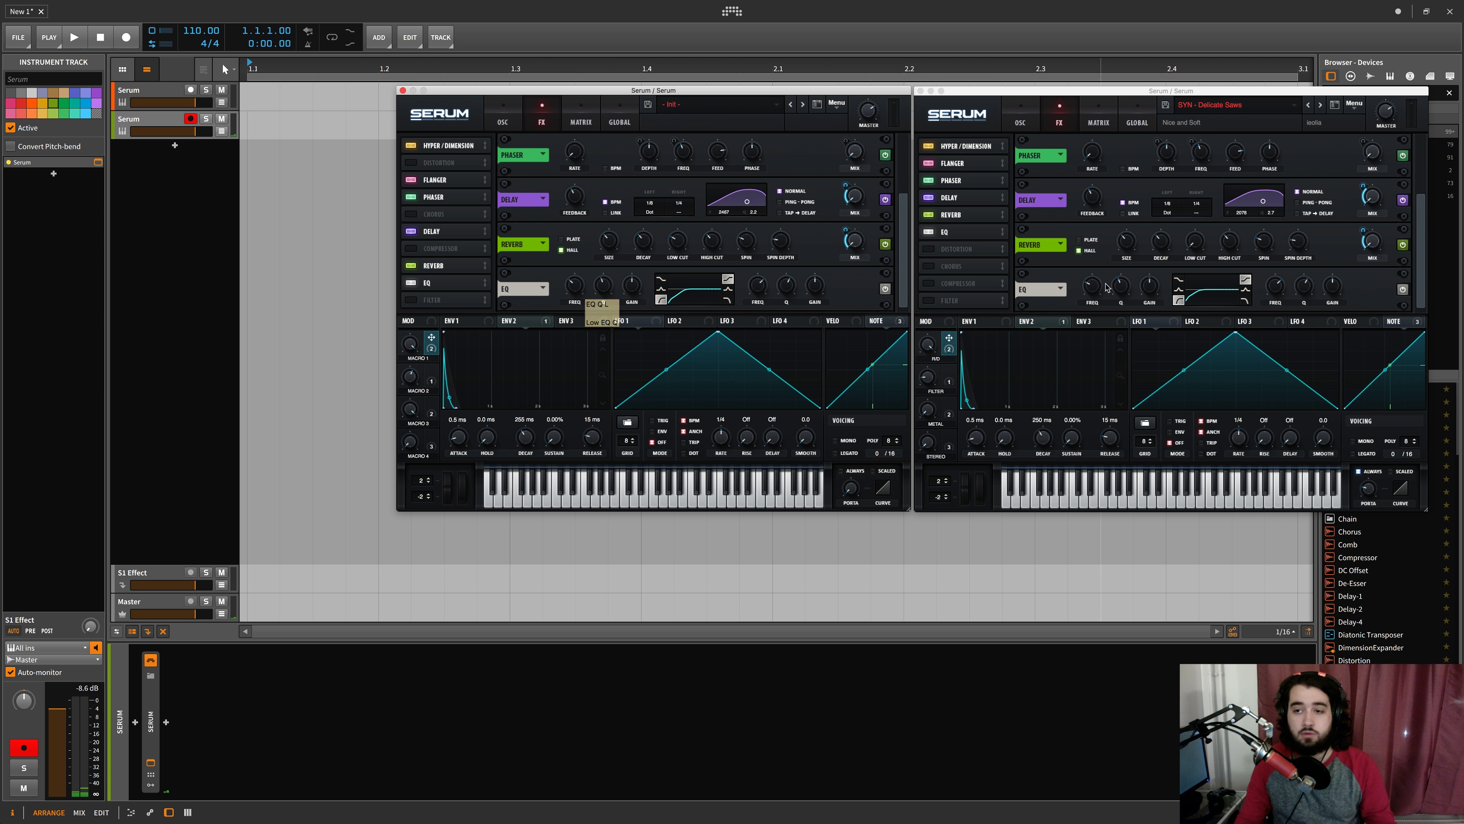
Compare the oscillator settings of the reference patch with those of the newly built patch
click(1031, 117)
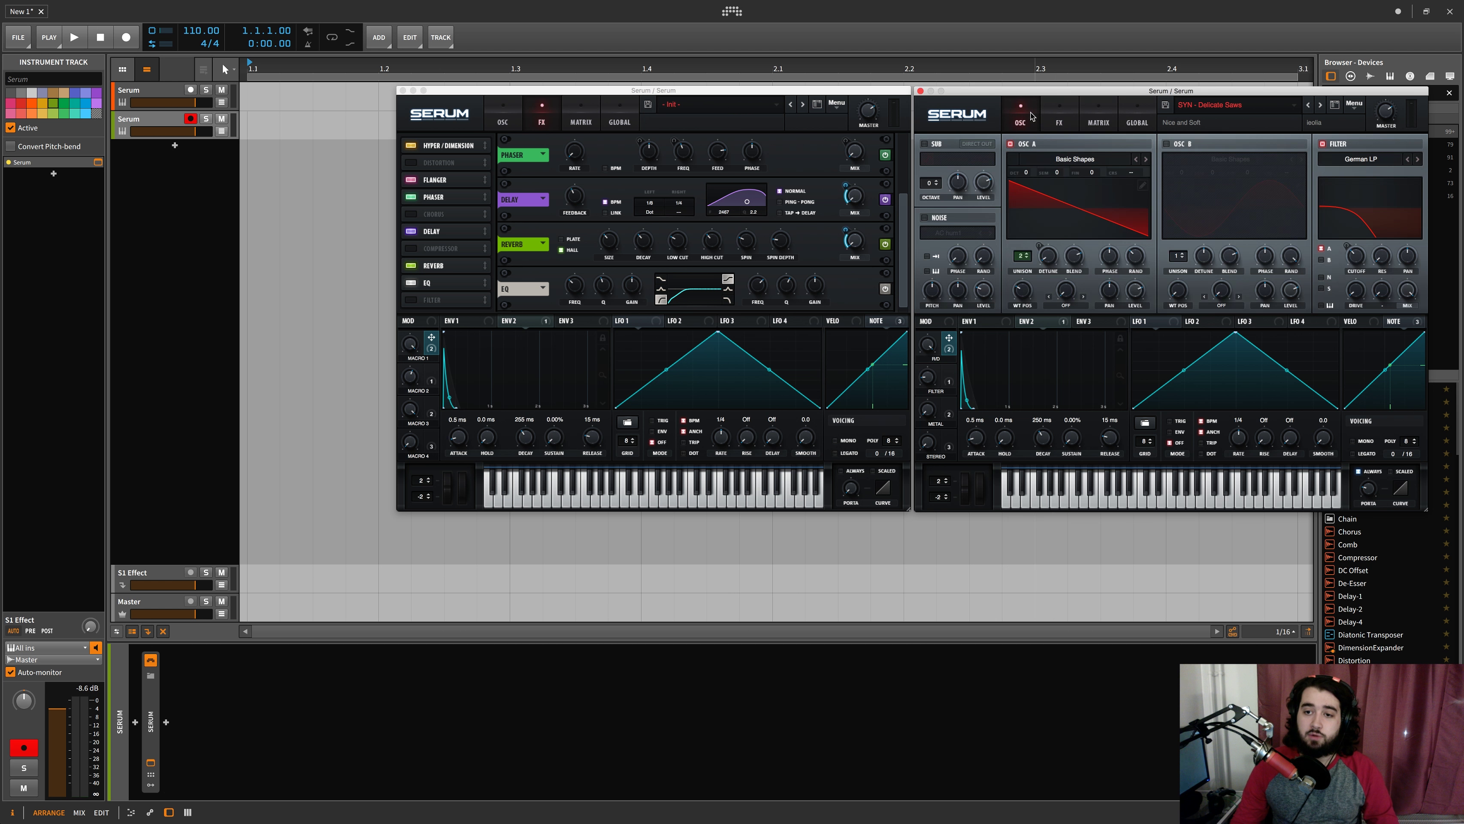
click(511, 123)
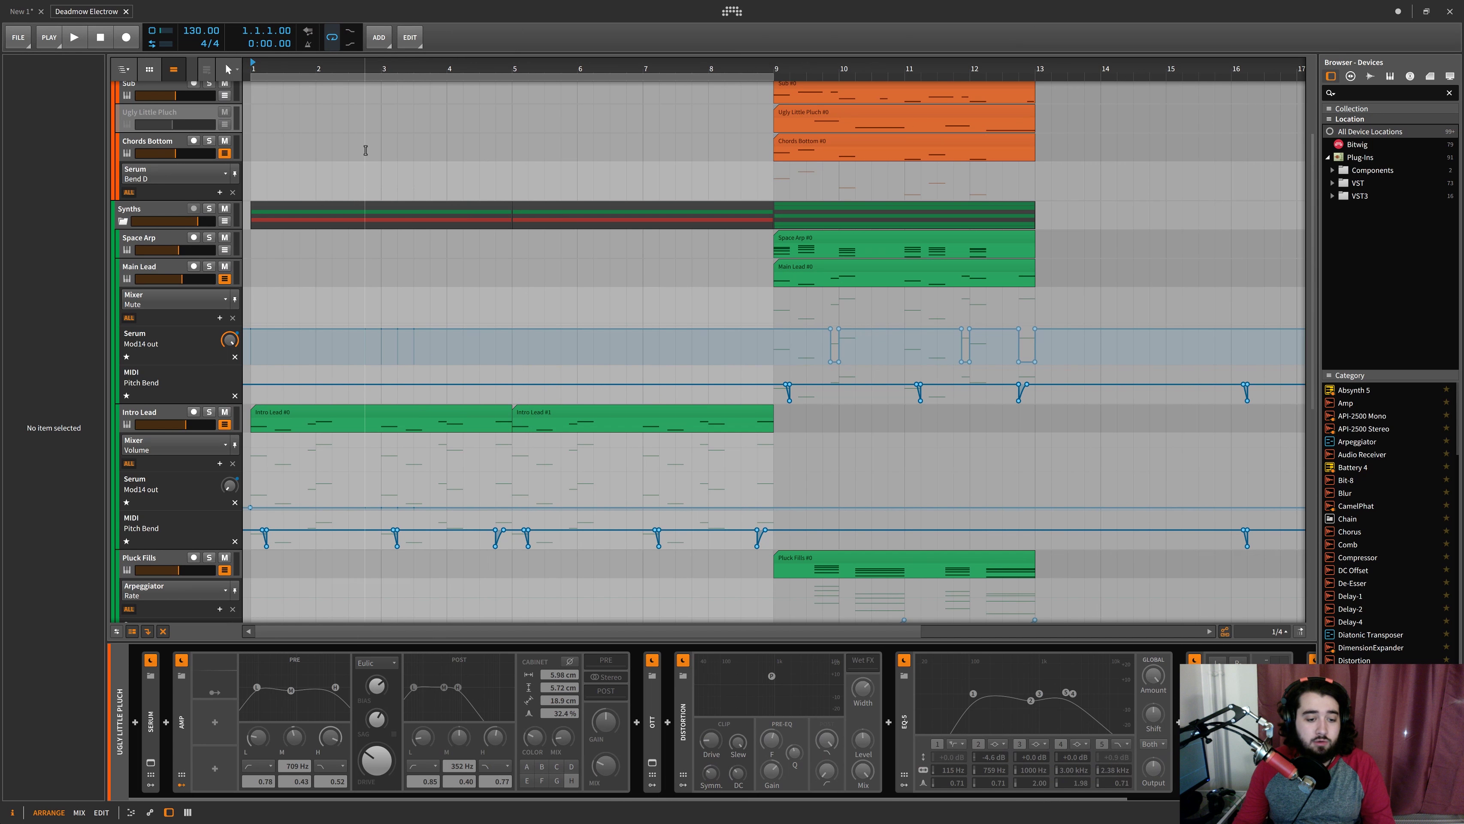
Look over the Deadmow Electrow arrangement and play the section starting at bar 9
scroll(289, 360, down, 6)
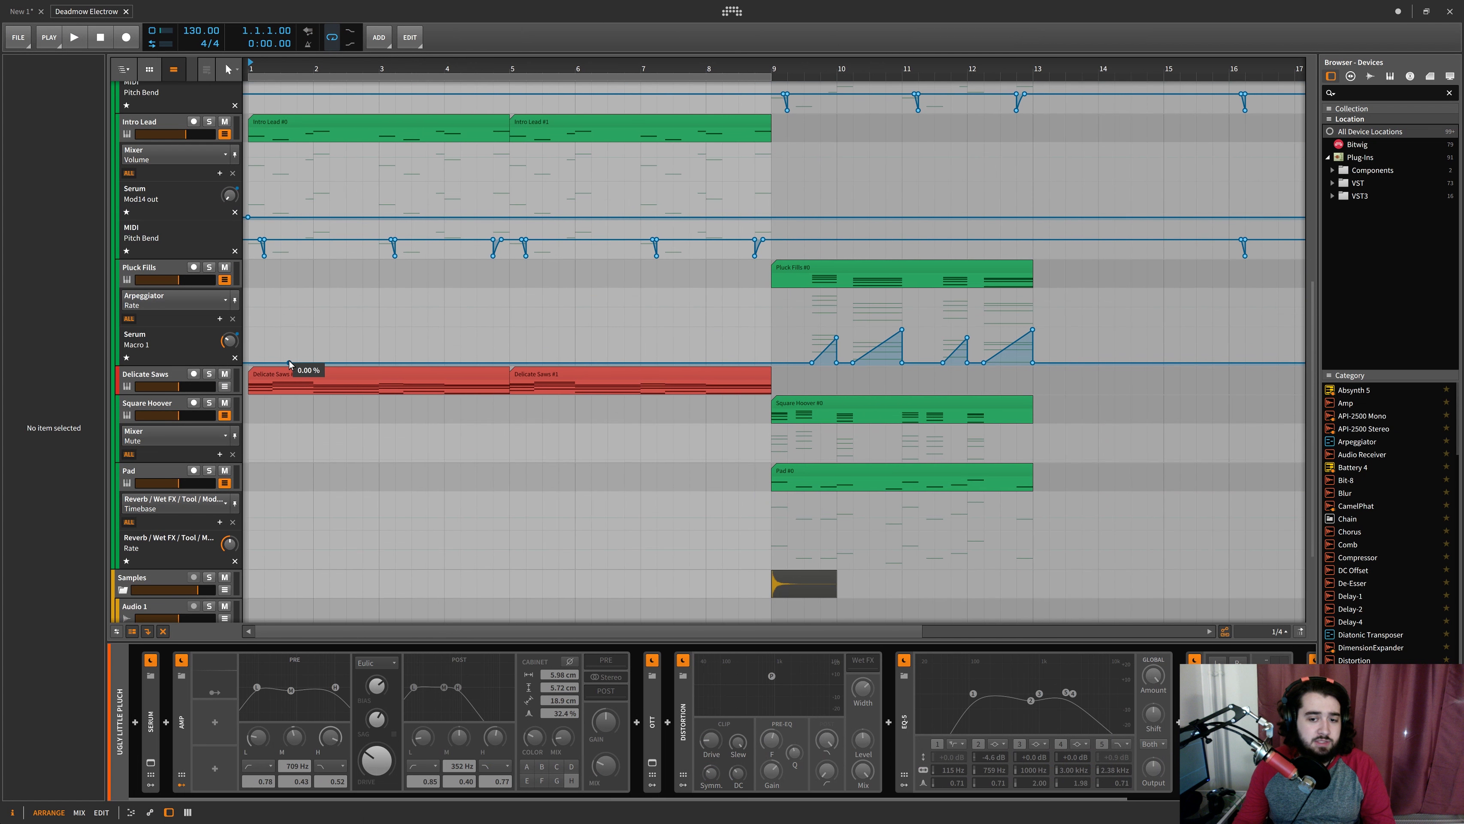
scroll(291, 365, up, 3)
scroll(289, 365, up, 3)
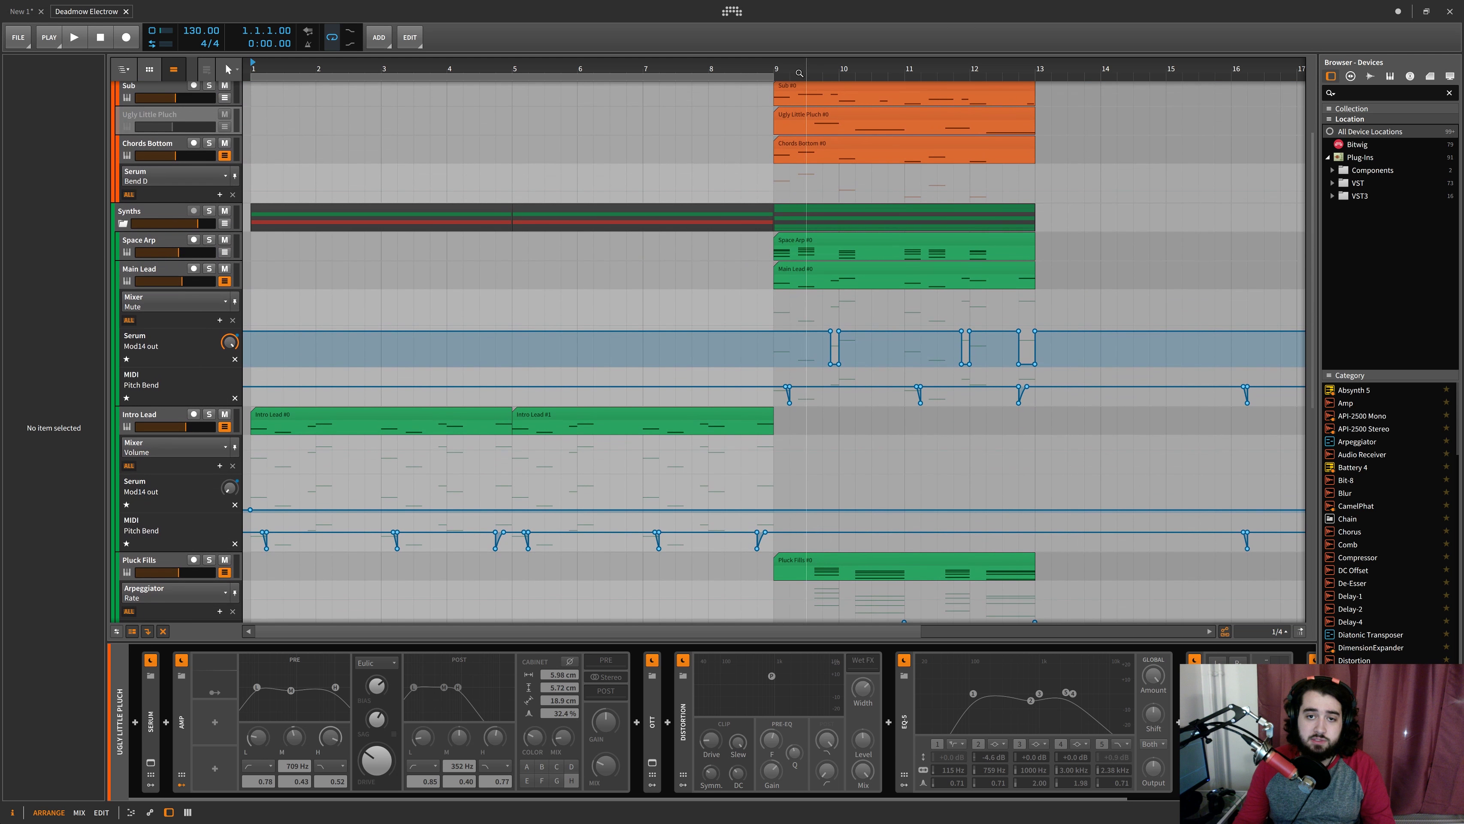
key(alt+2)
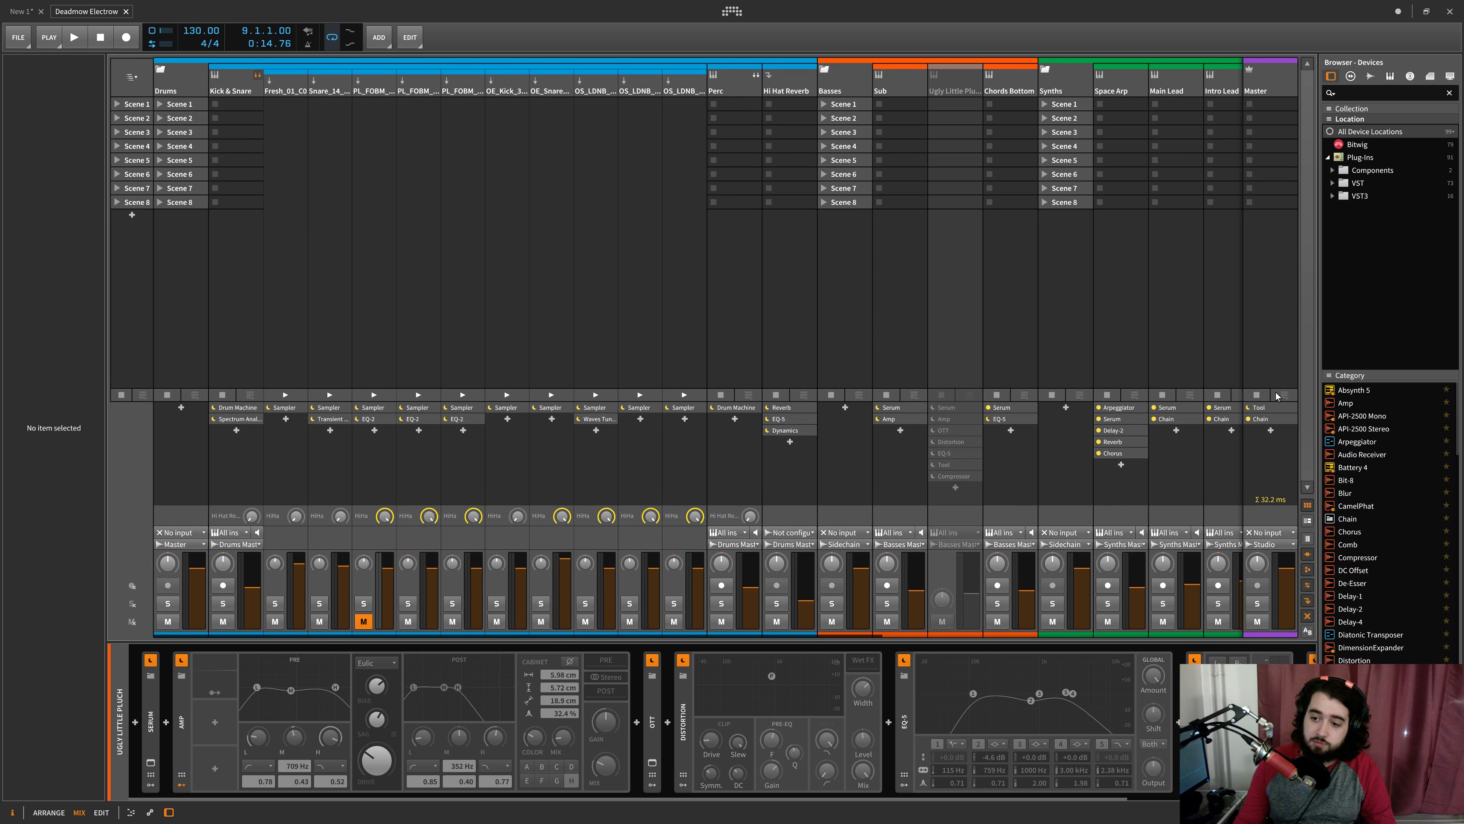
key(alt+1)
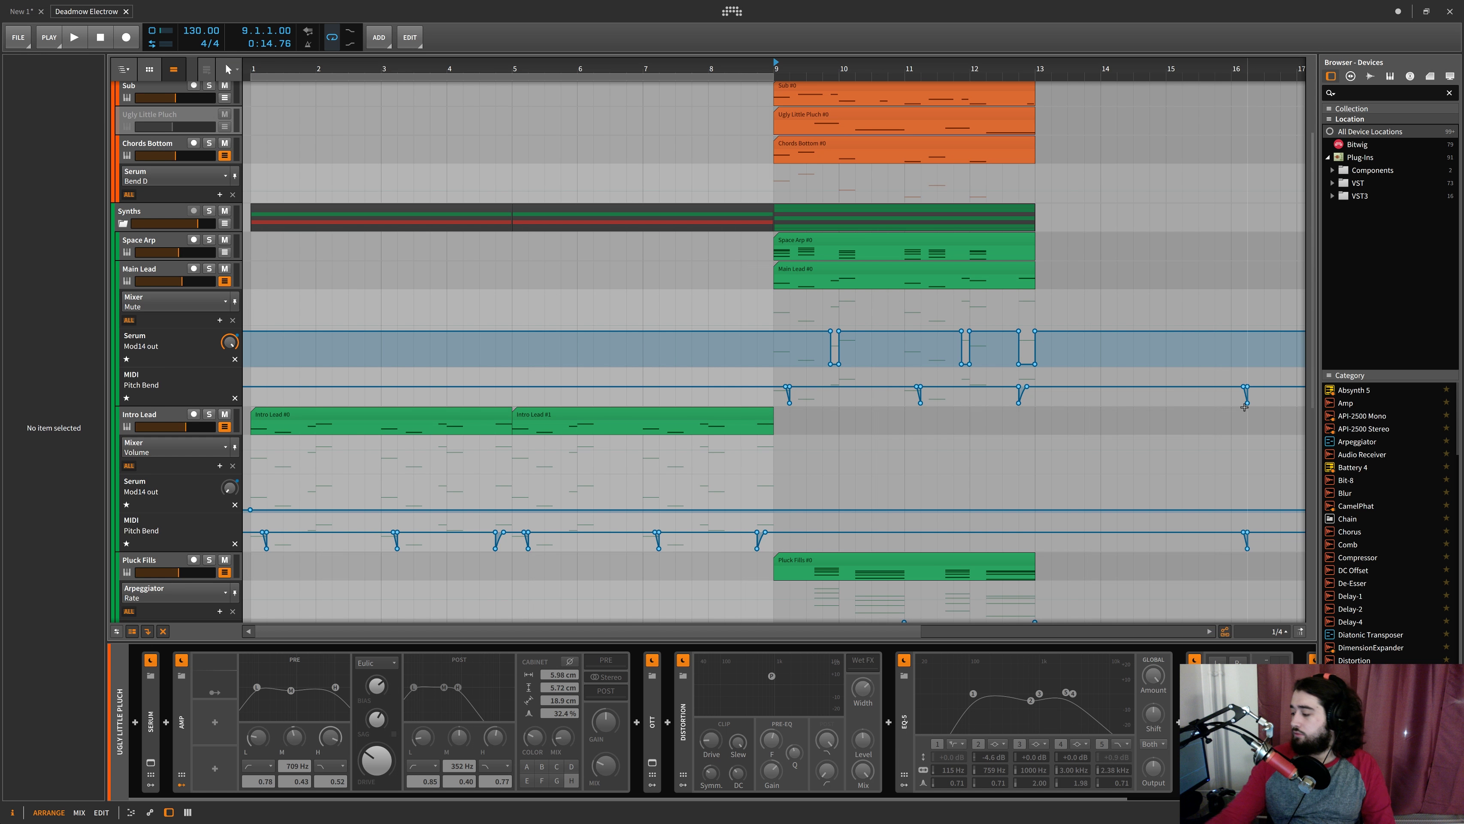
key(space)
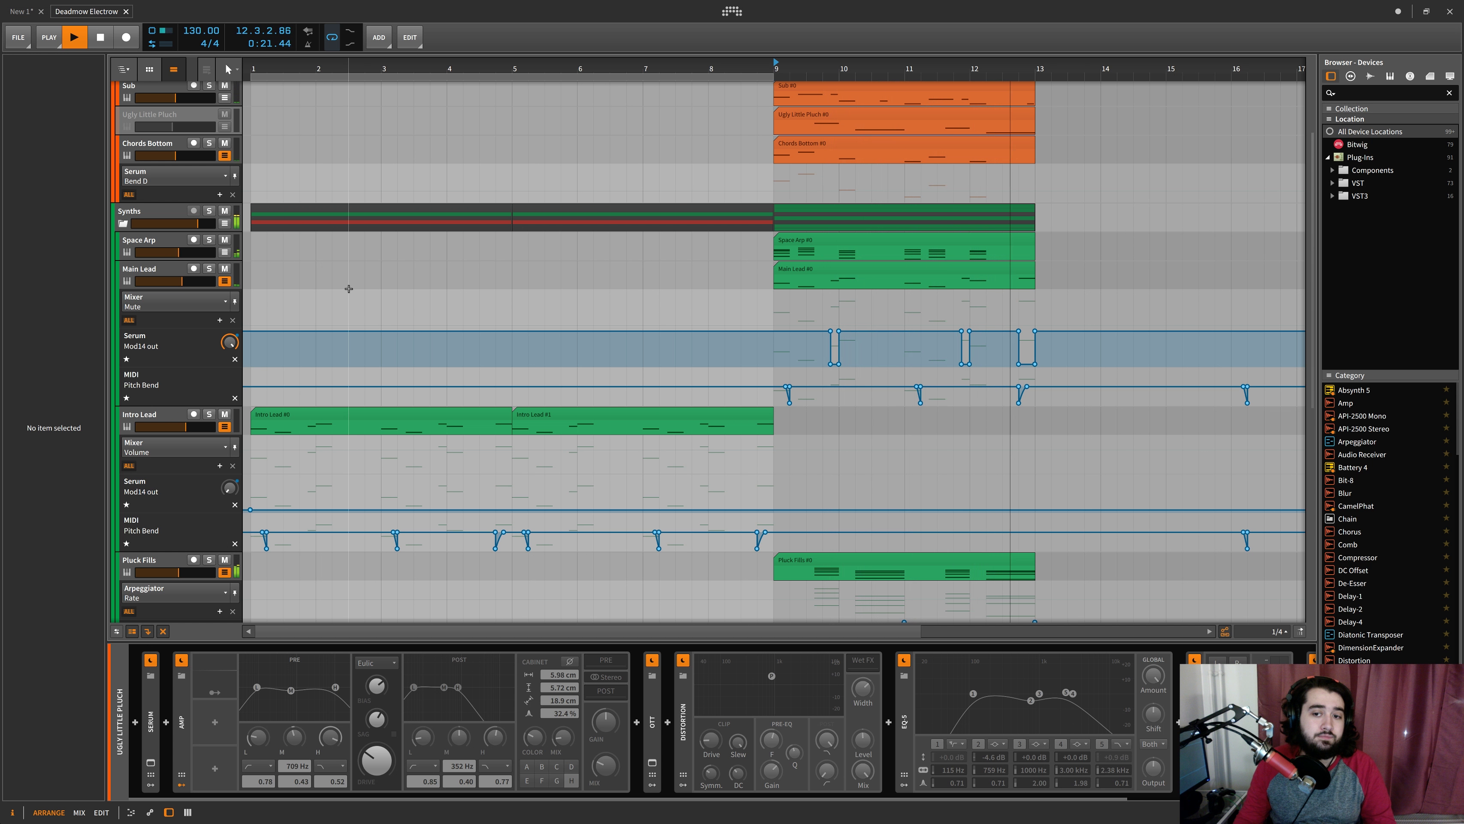
key(space)
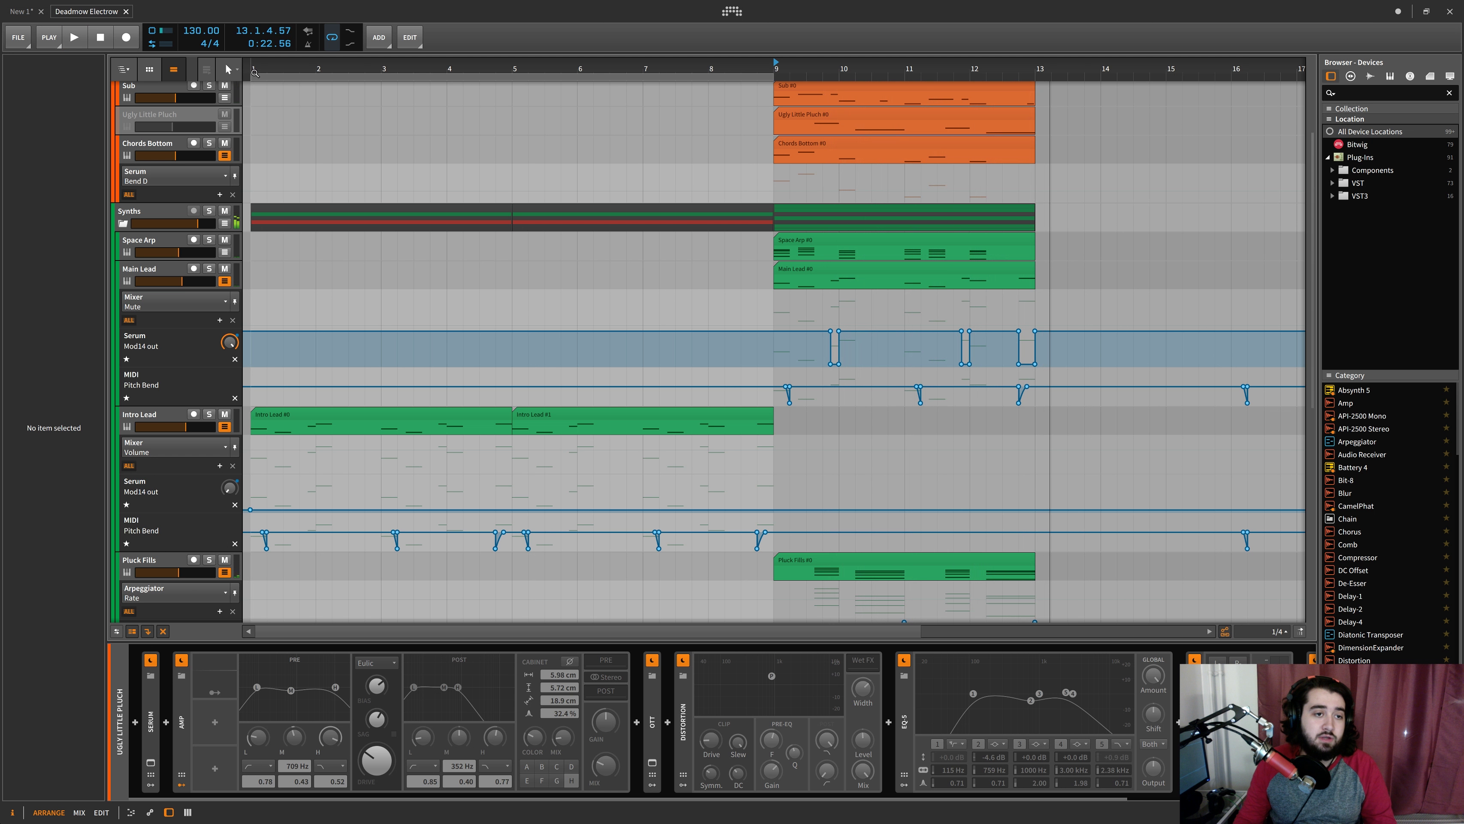
Play the Delicate Saws track from bar 1 and view the effects in its Serum instance
click(254, 72)
scroll(376, 258, down, 10)
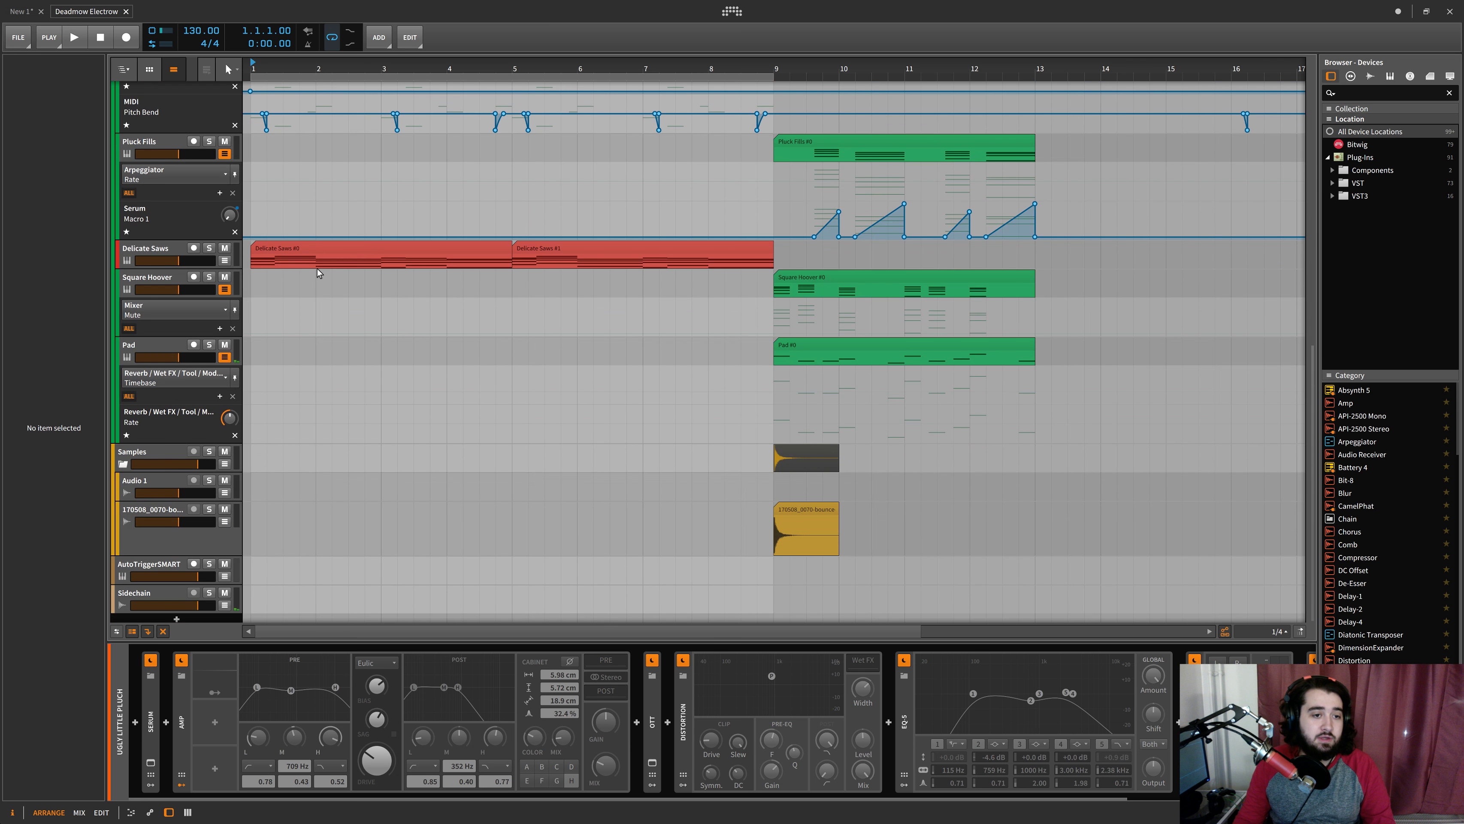
click(157, 252)
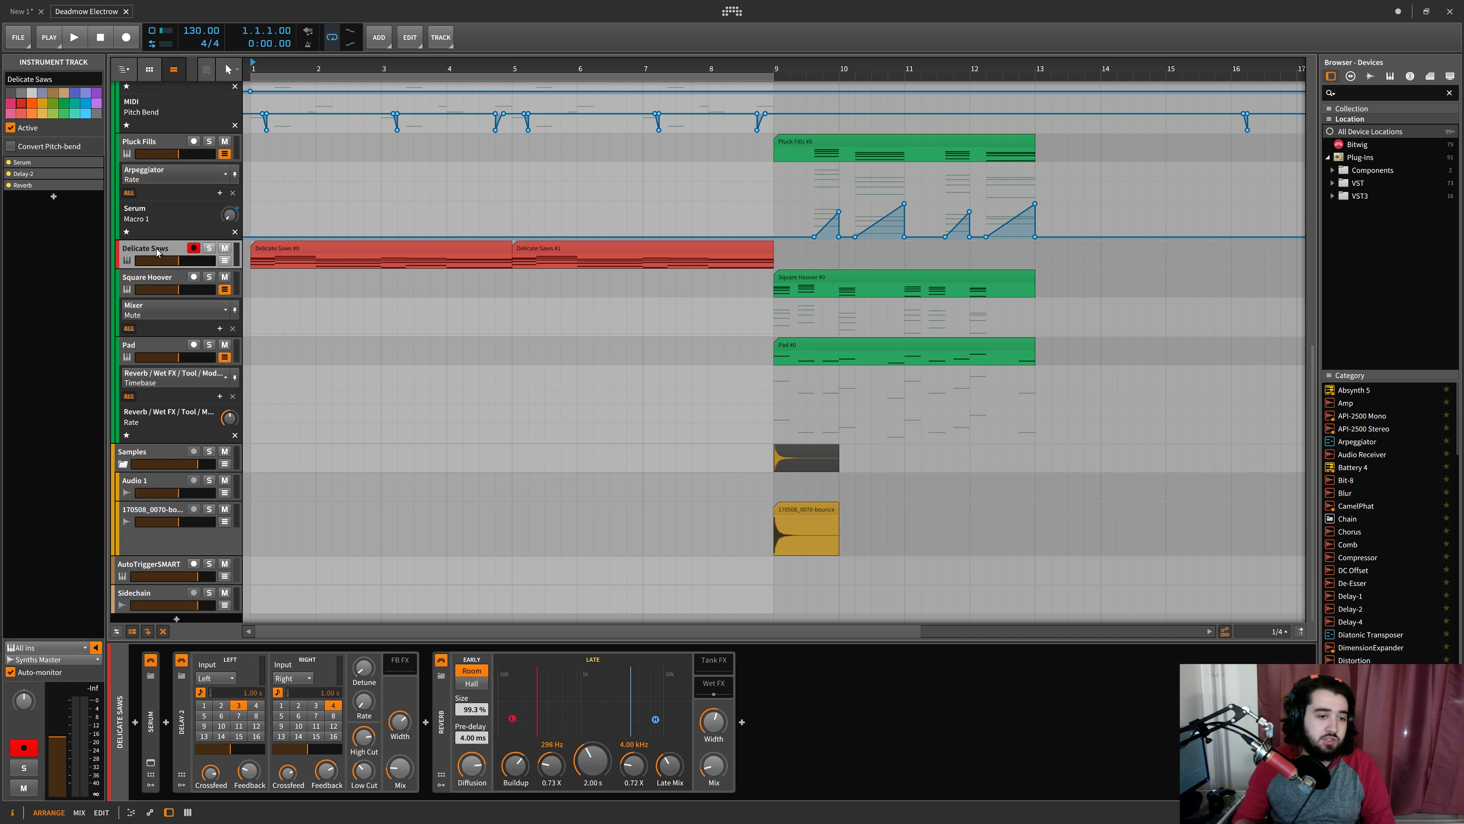
key(space)
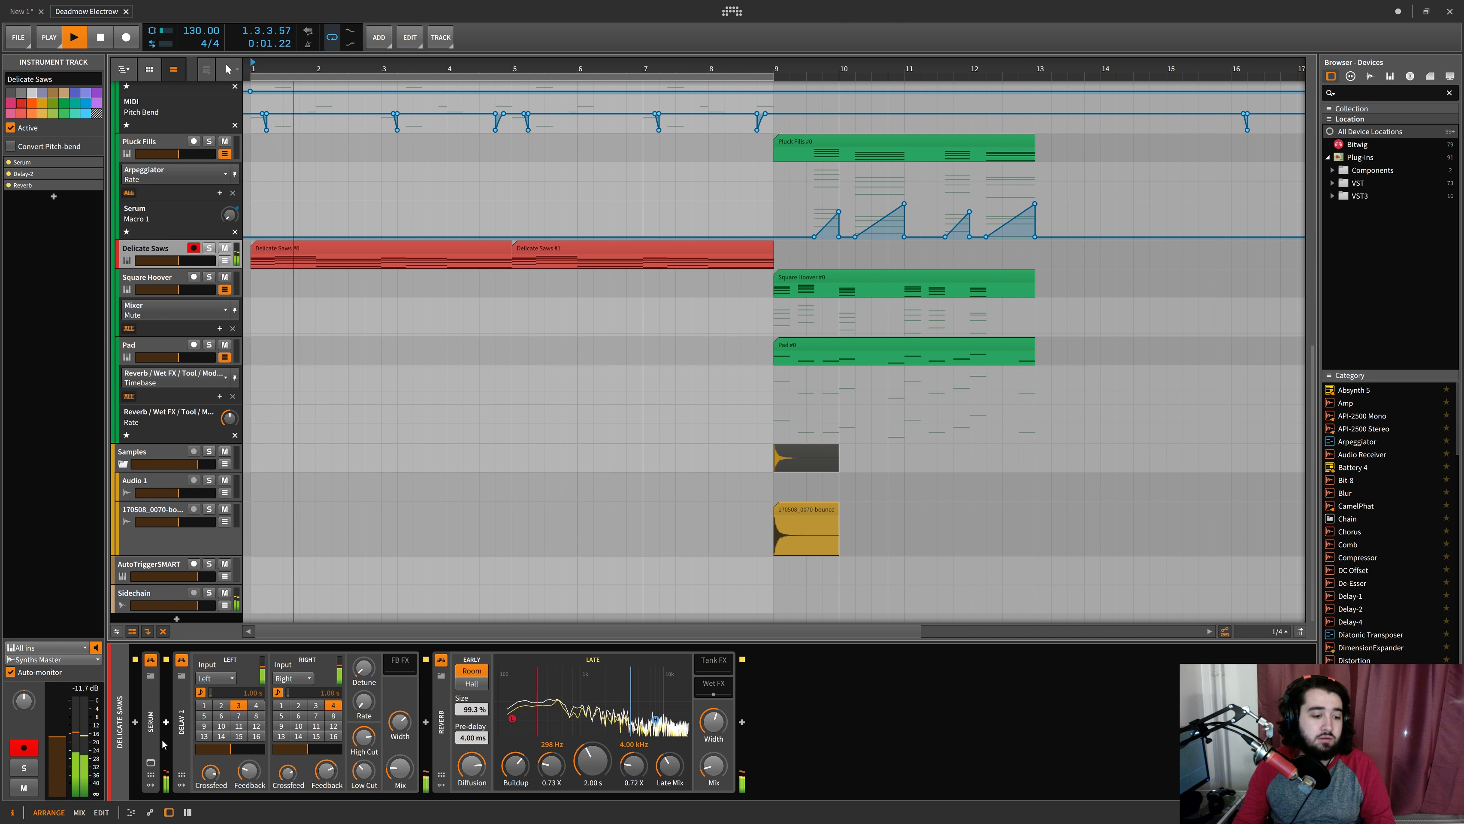
click(150, 762)
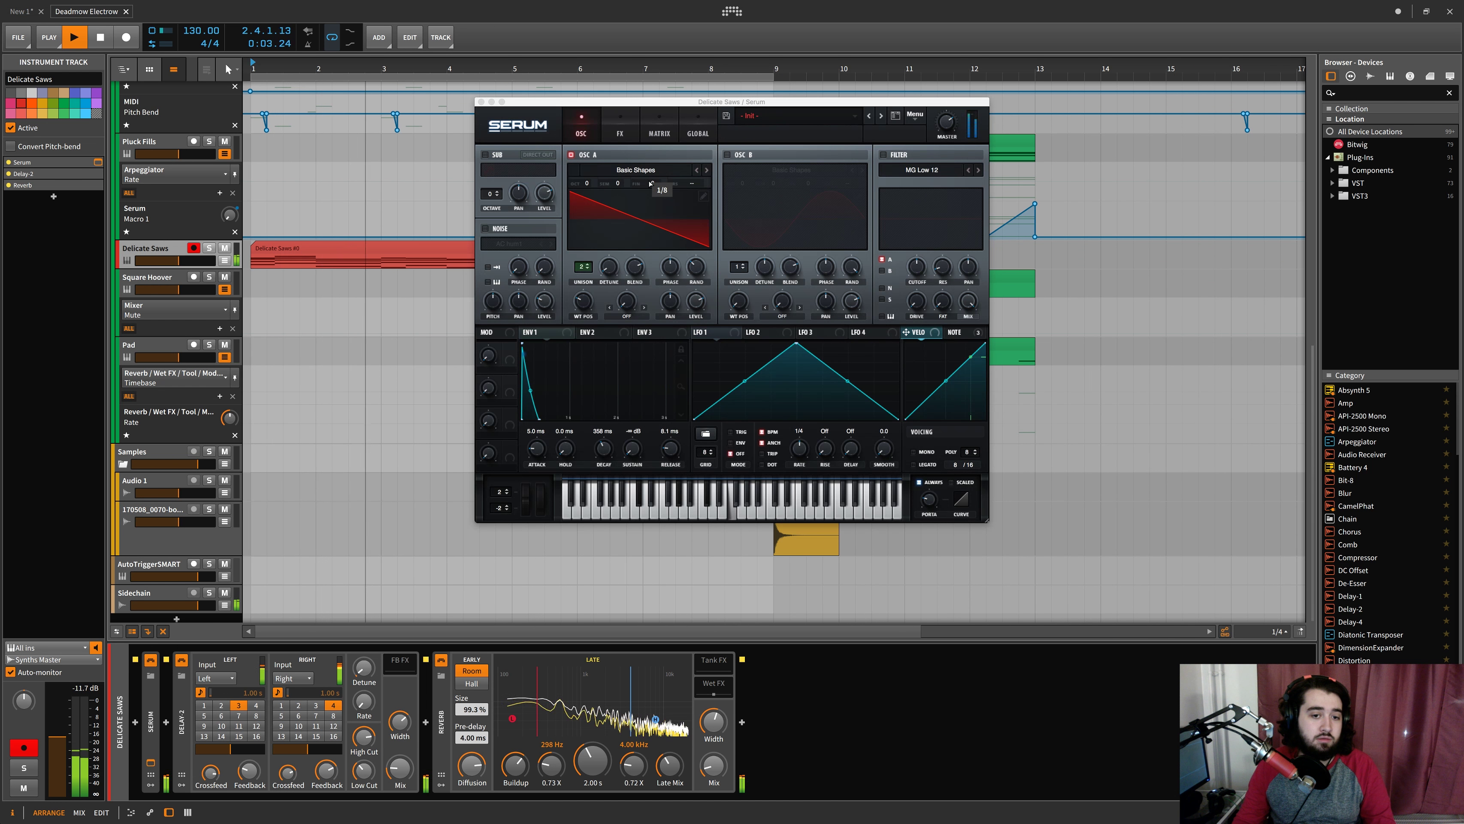
drag(624, 105, 835, 126)
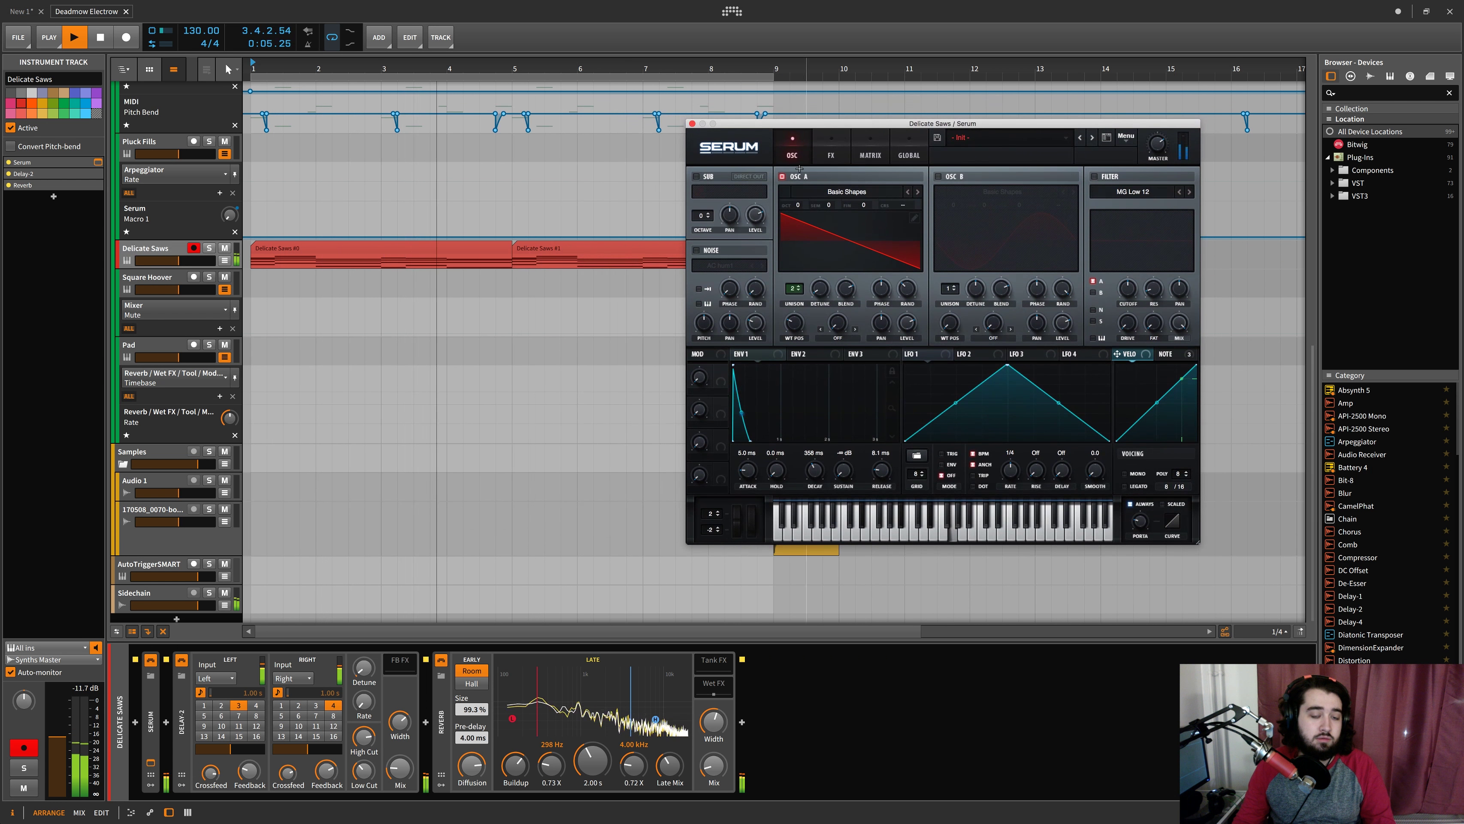
click(817, 152)
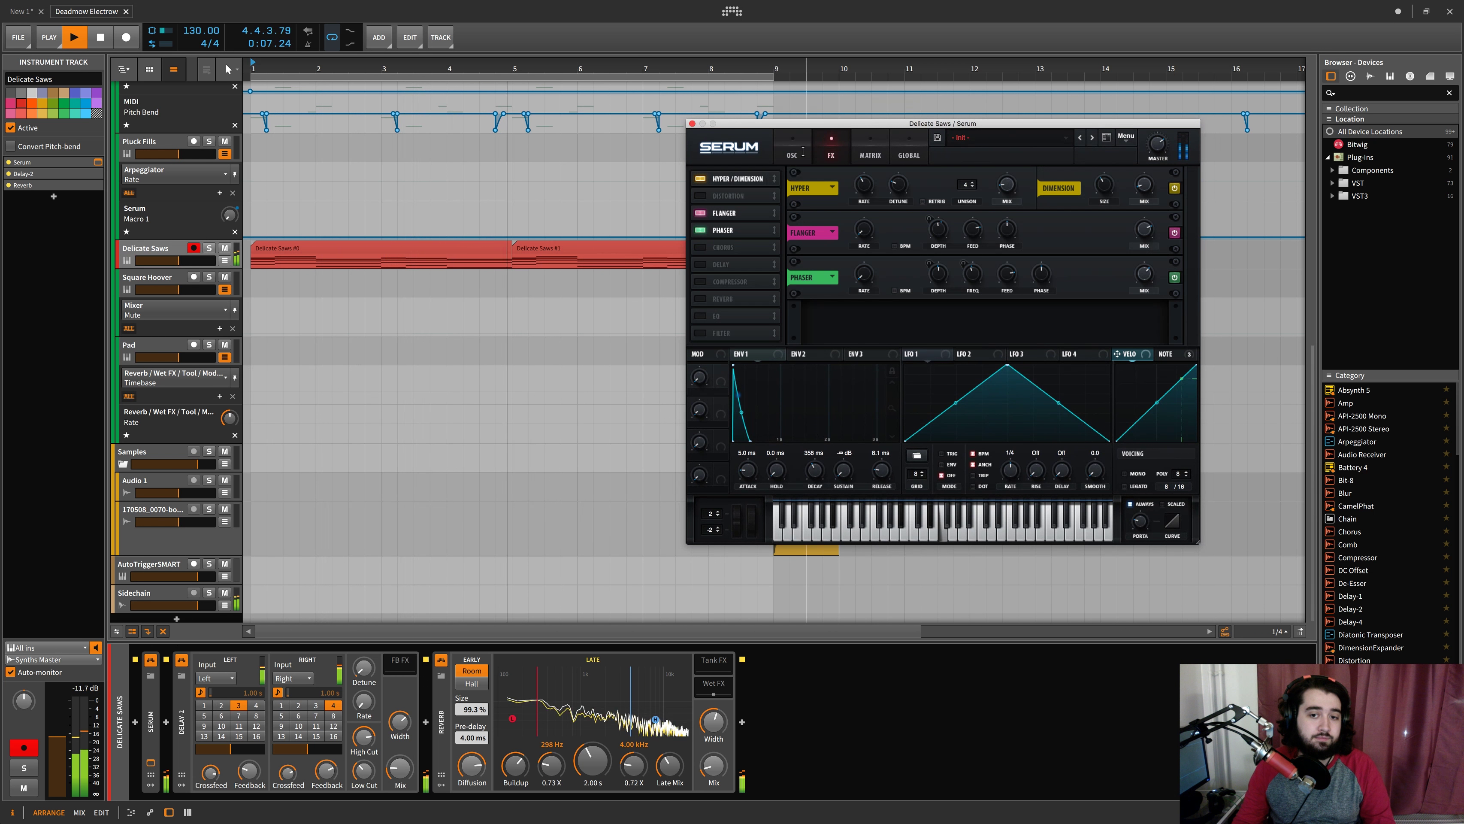
Solo the Delicate Saws track, stop playback, and deactivate its Delay-2 and Reverb devices
click(209, 247)
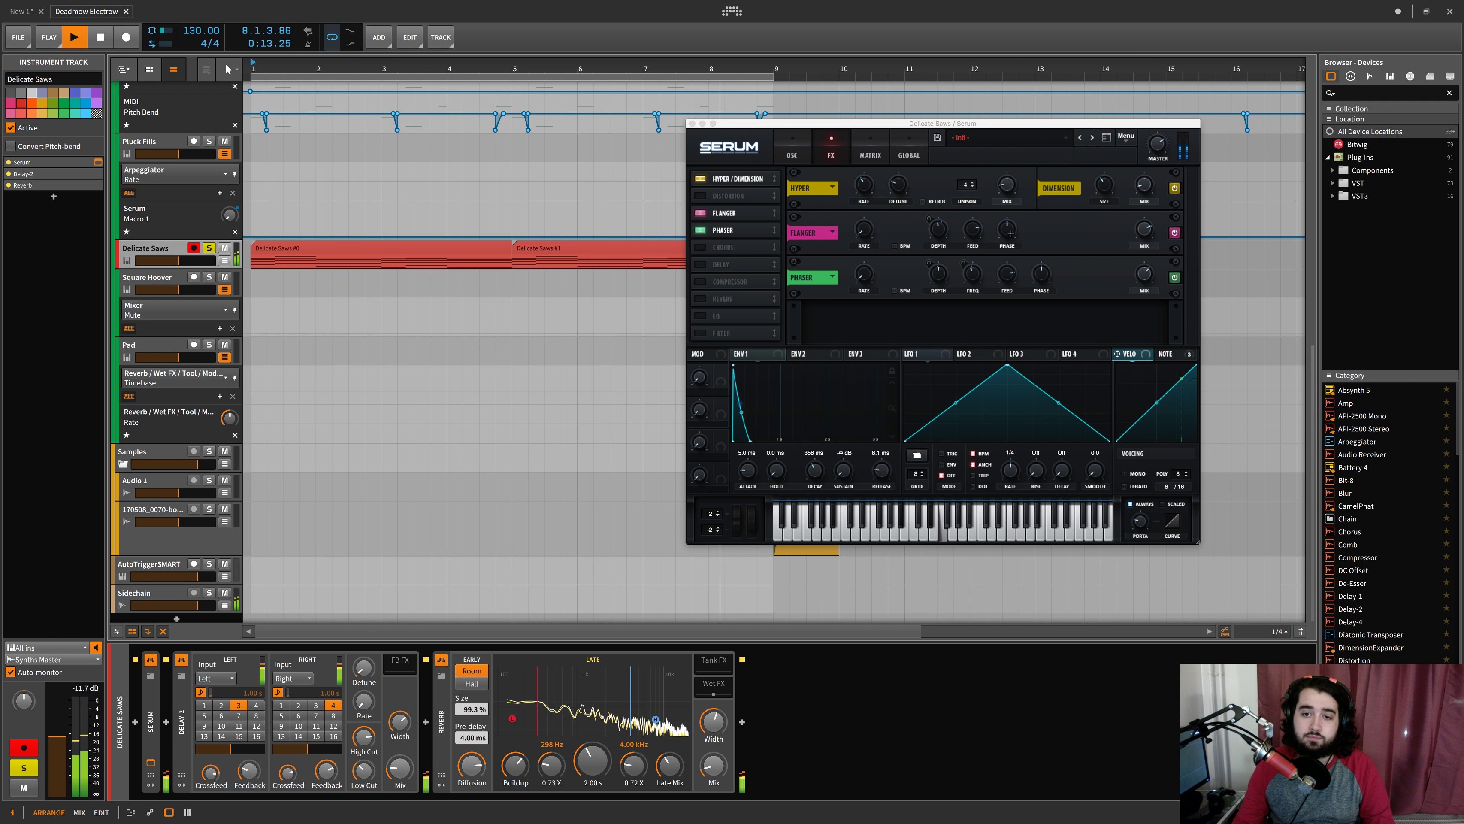
key(space)
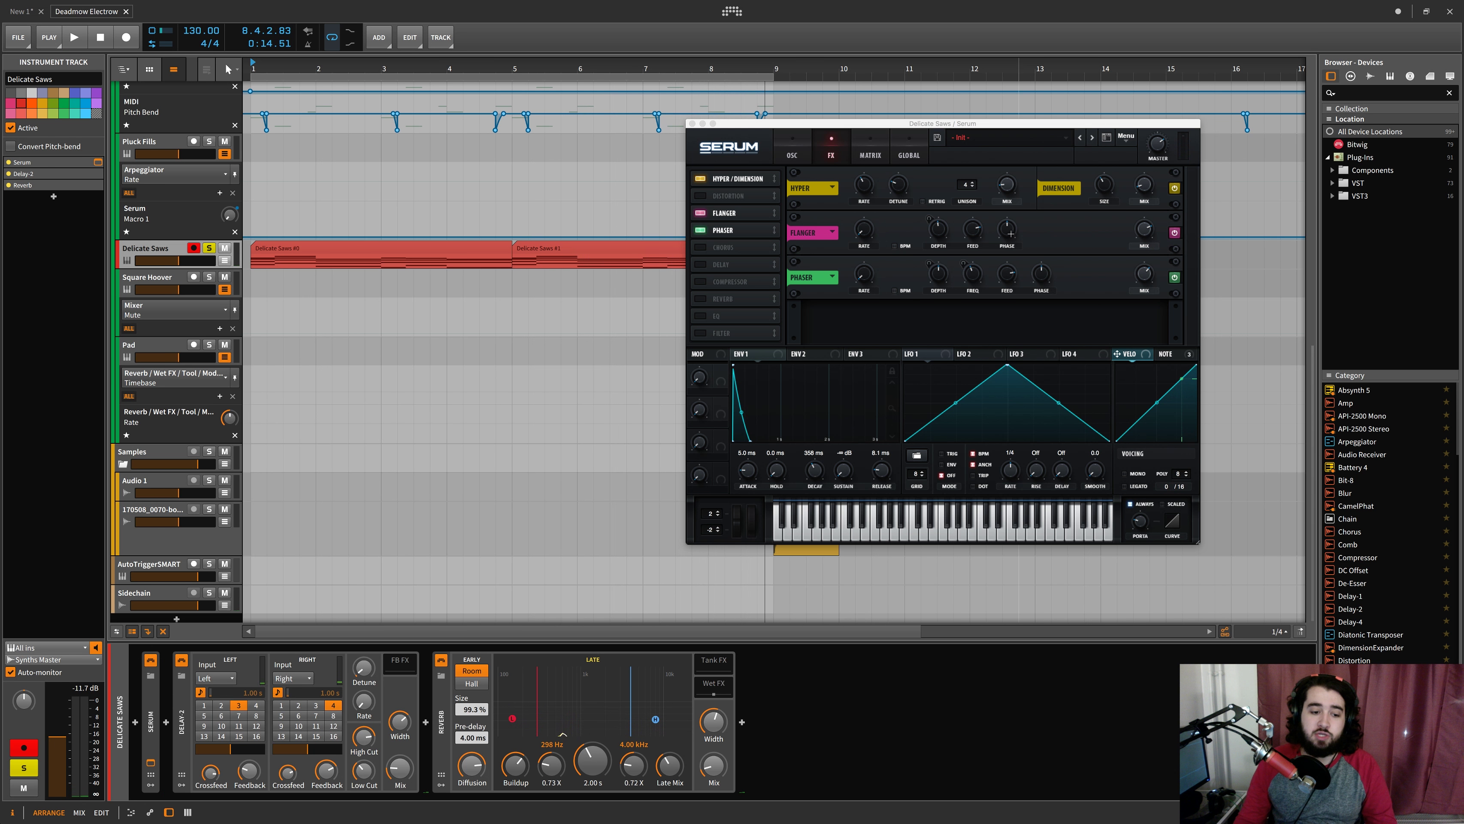
click(181, 715)
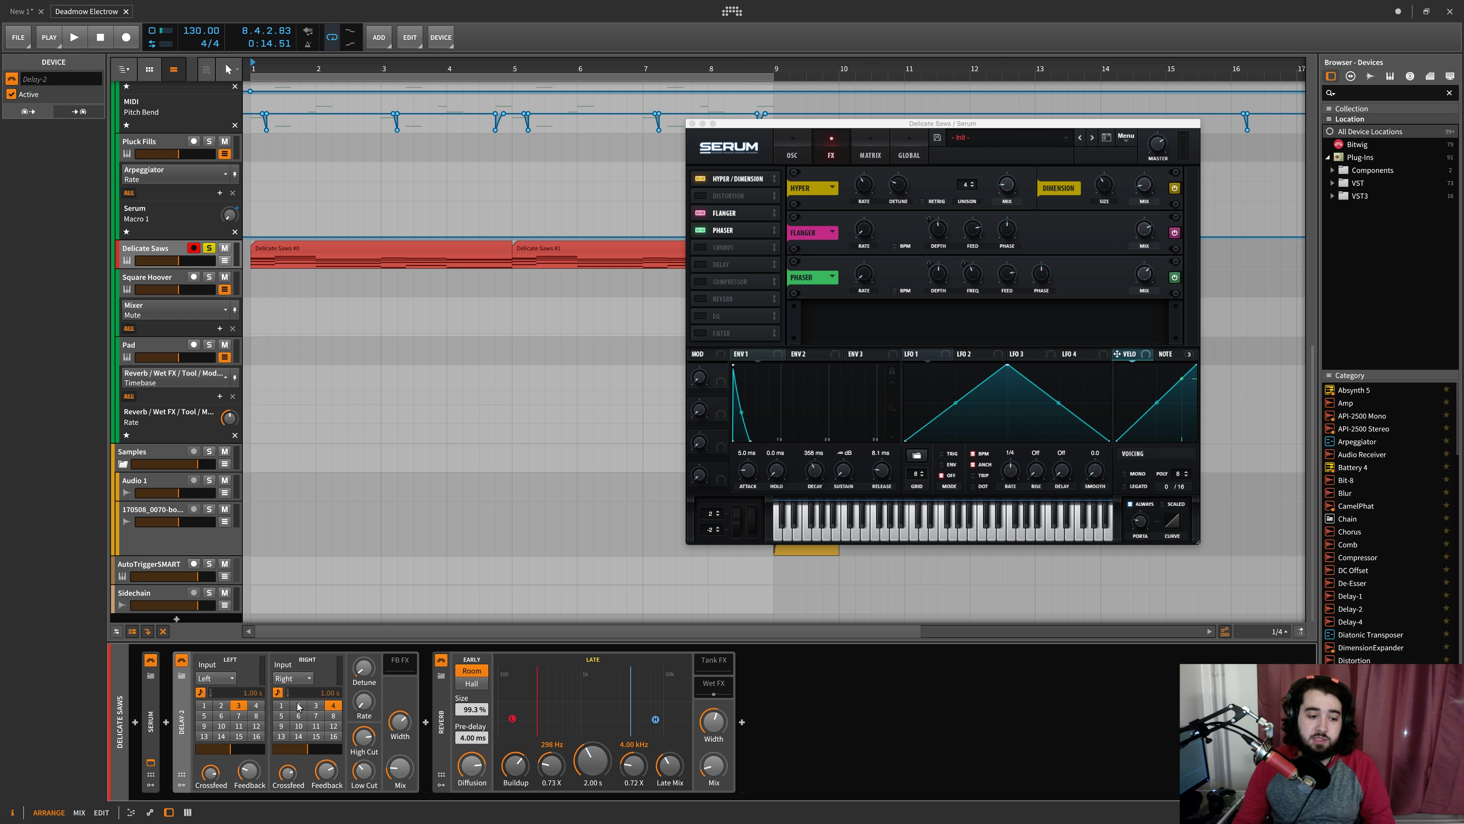
shift+click(450, 710)
key(alt+a)
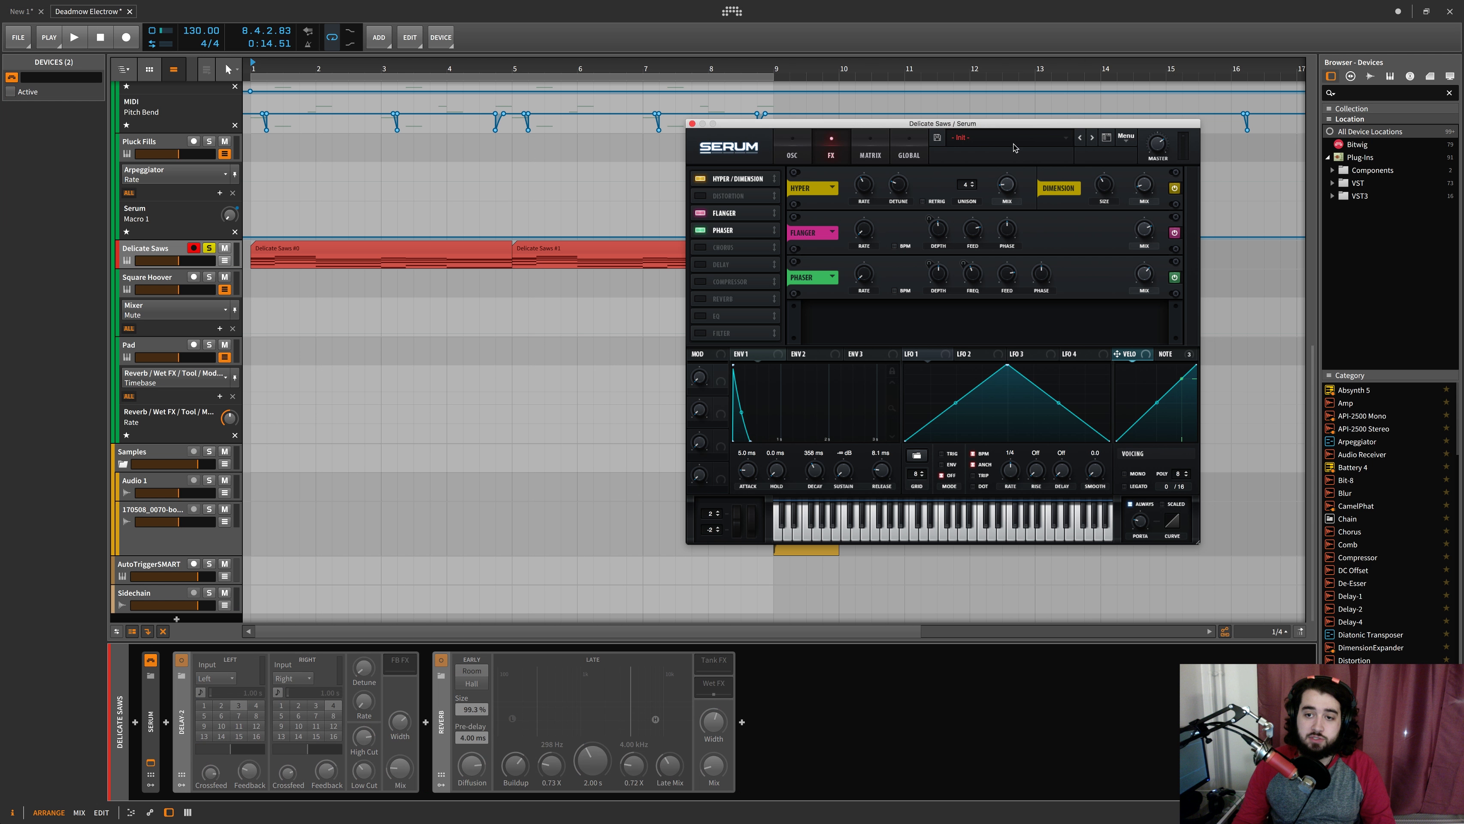
Load the SYN - Delicate Saws preset from the ieolia Synths bank into the track's Serum and play it
click(1012, 149)
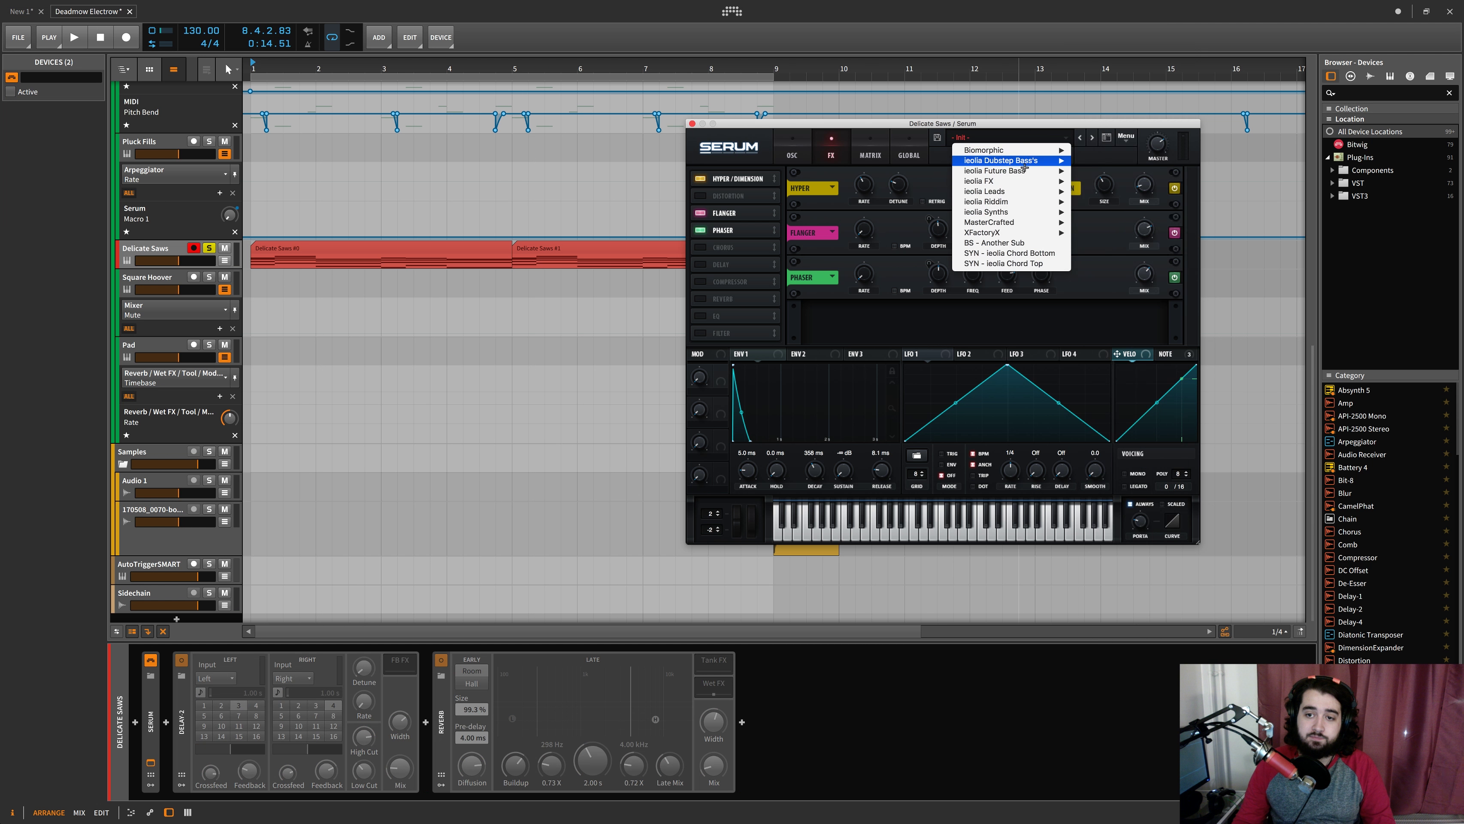
mouse_move(1026, 174)
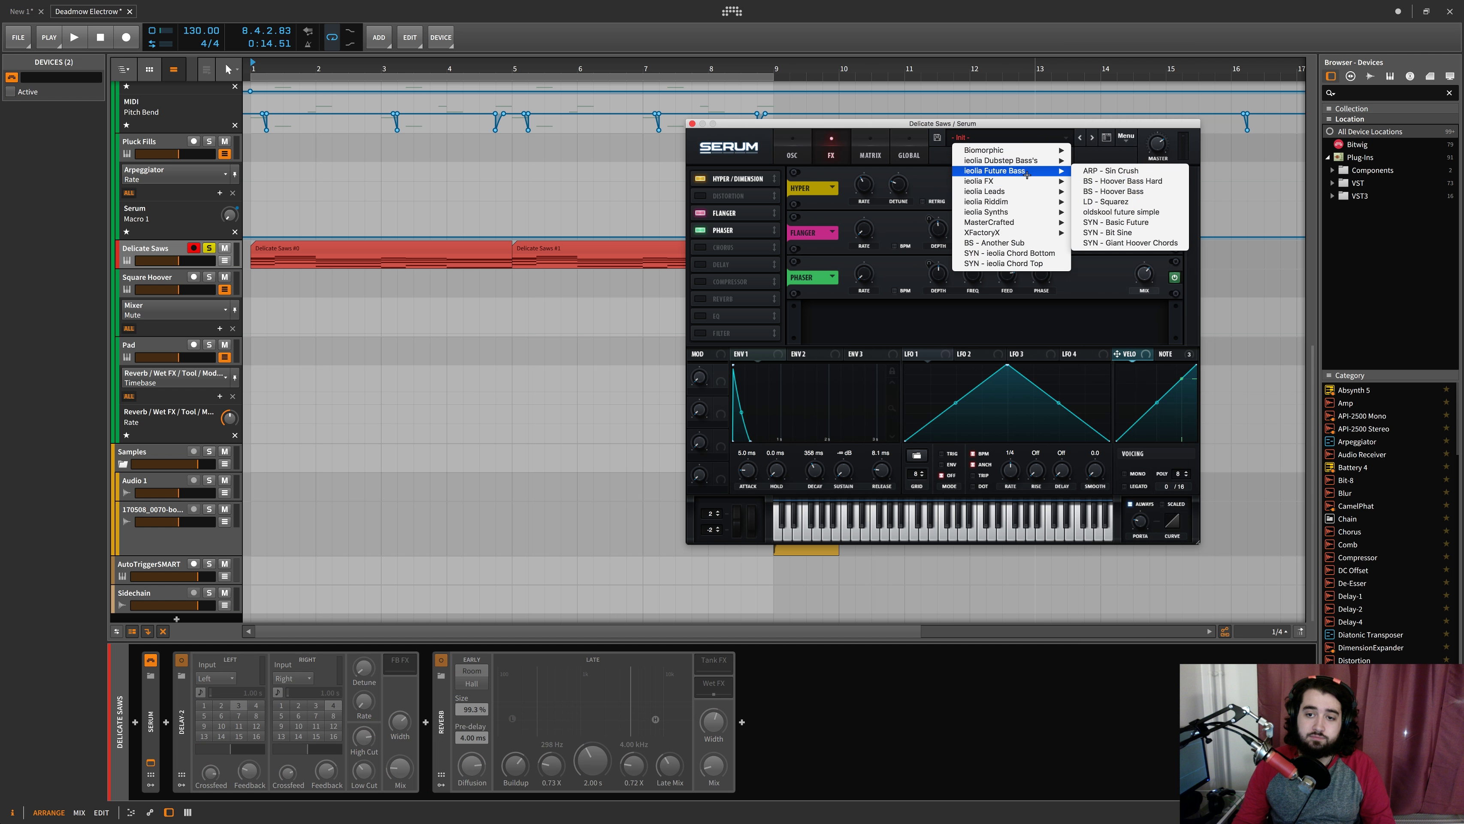
mouse_move(1032, 211)
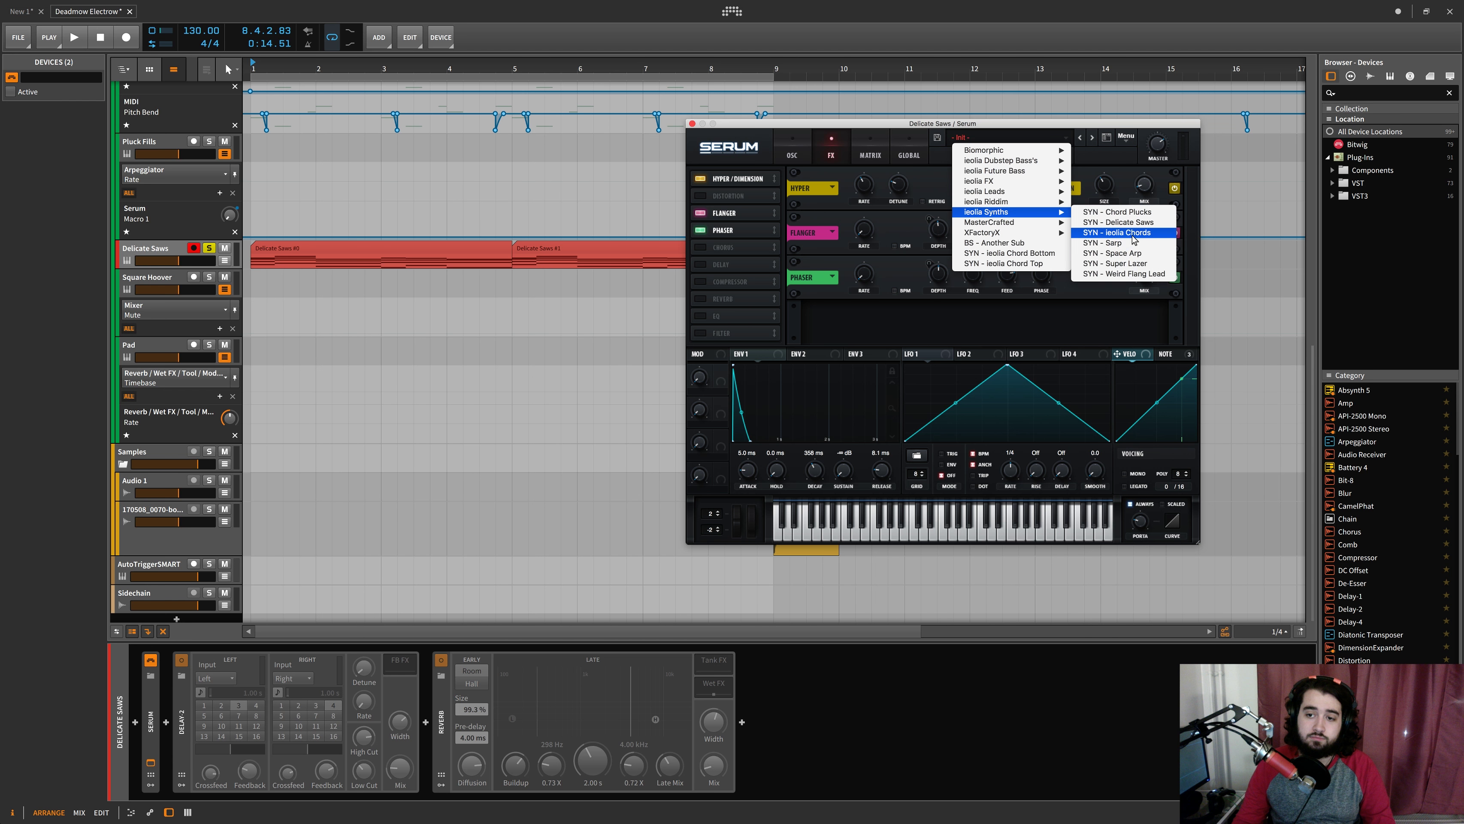
click(1118, 223)
key(space)
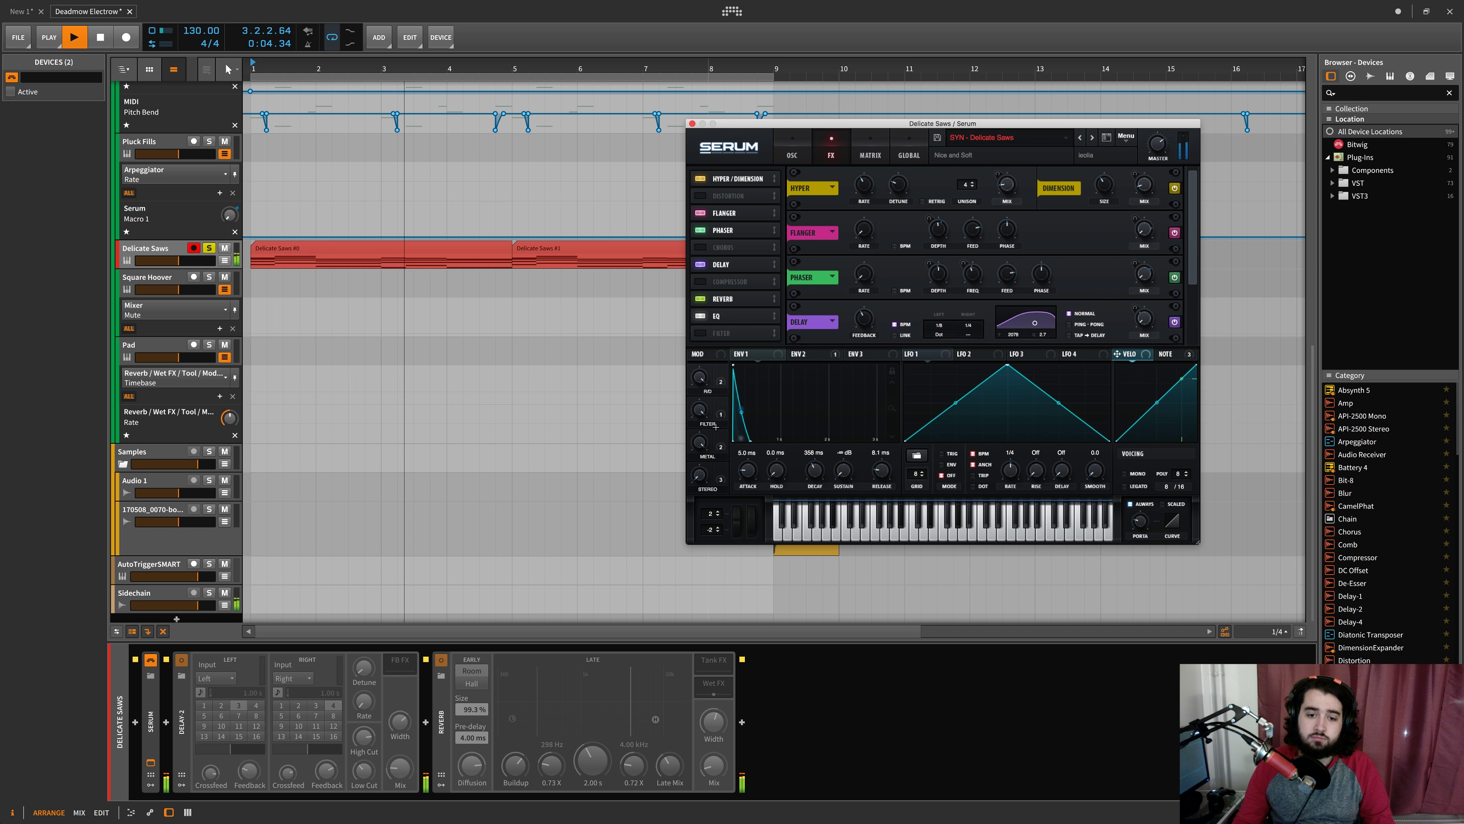
Check the first macro's destinations and audition the Stereo macro while the Delicate Saws track plays
mouse_move(699, 387)
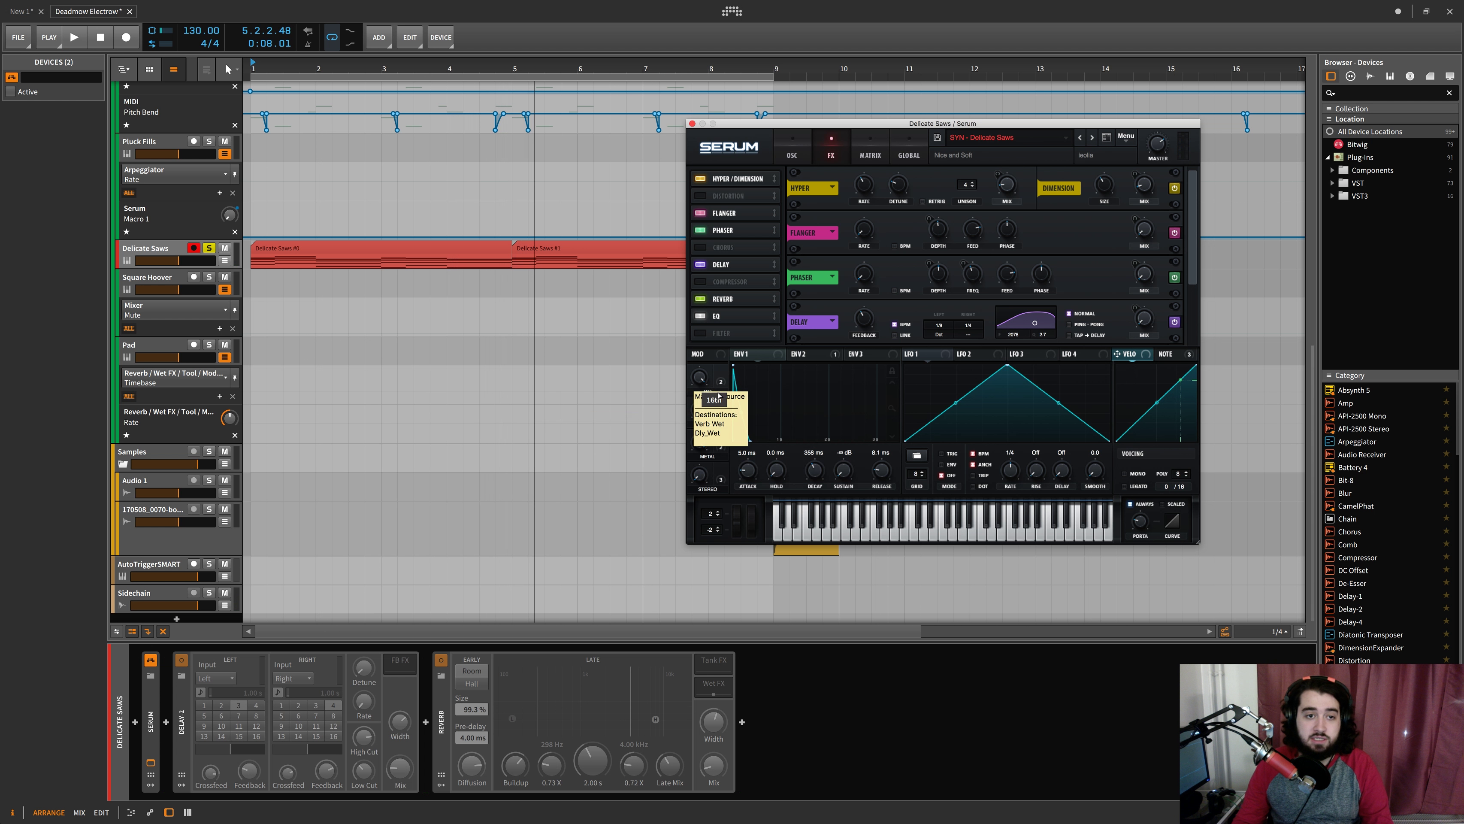
key(space)
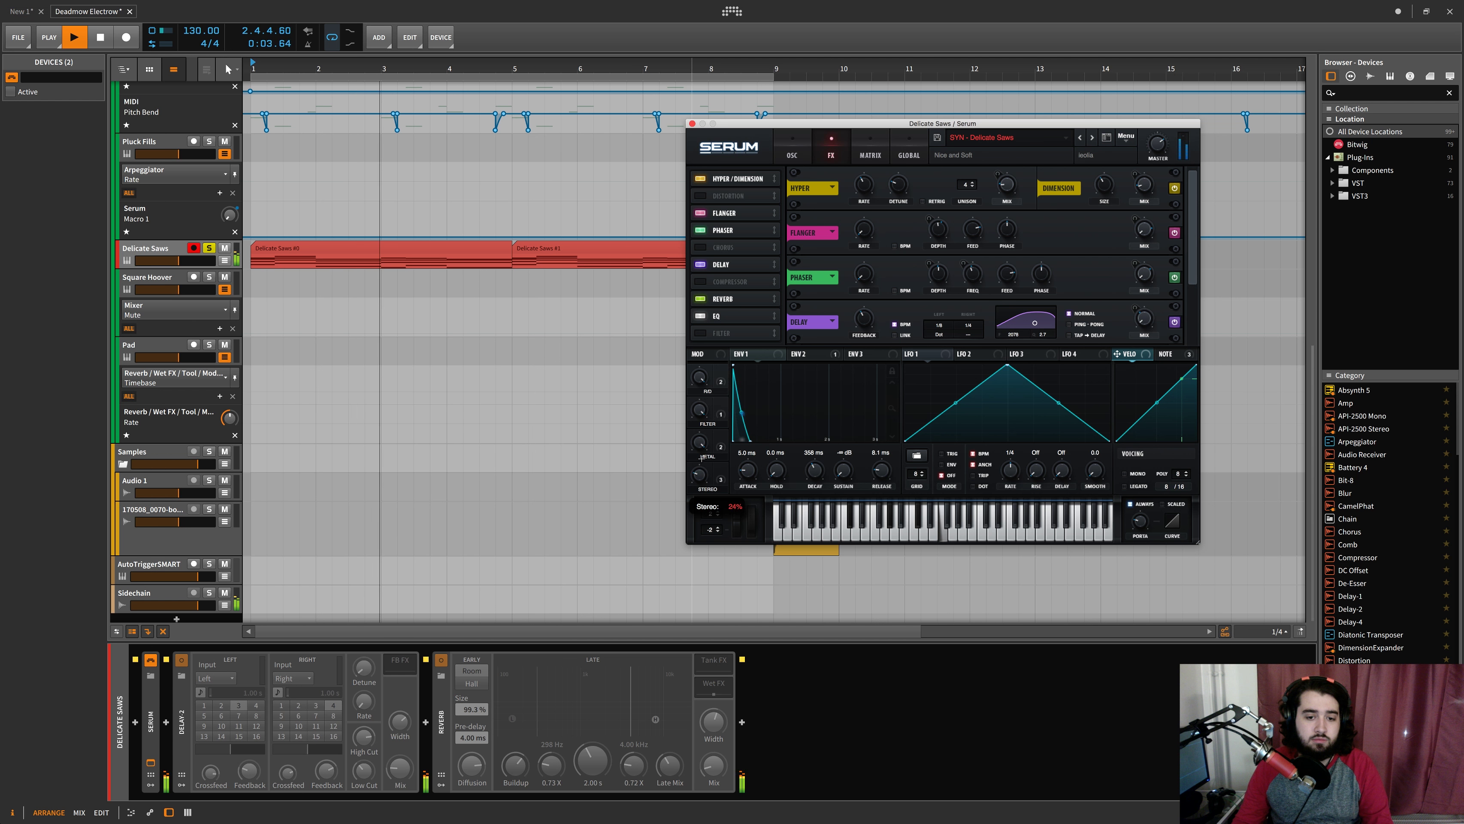
drag(699, 469, 700, 476)
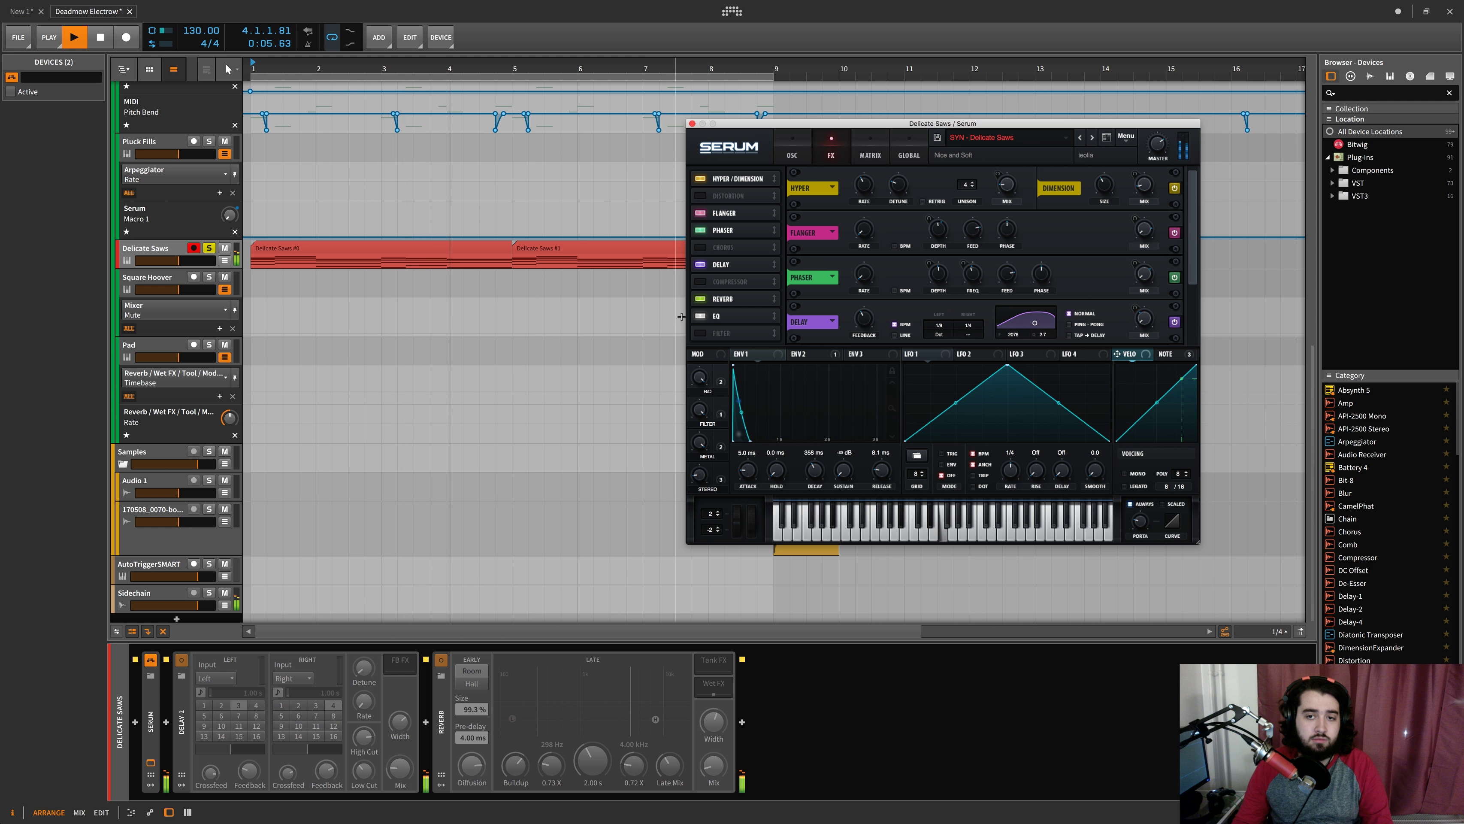
key(space)
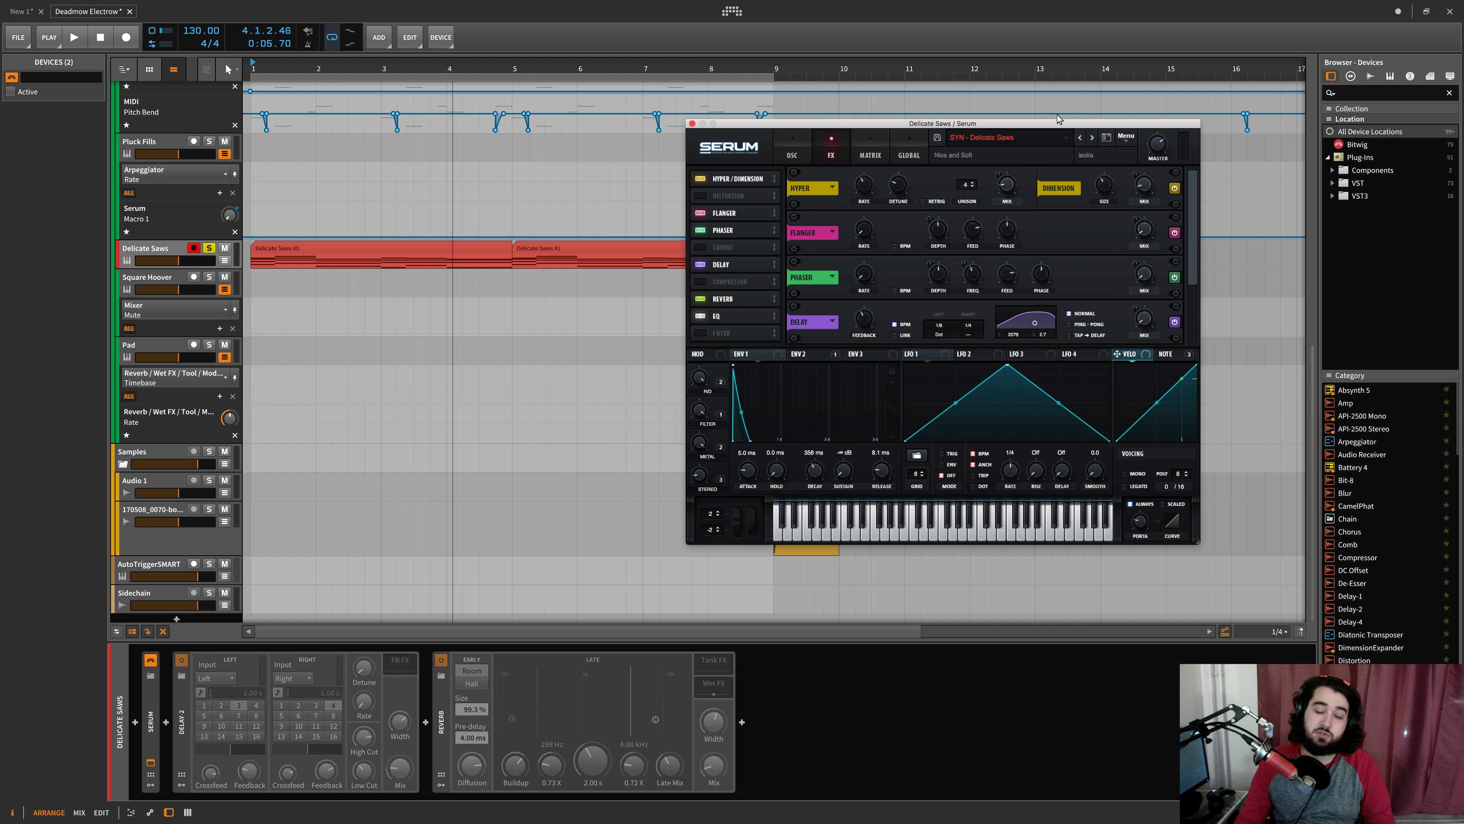
Examine the loaded Delicate Saws preset's oscillator settings and its effects chain
click(804, 152)
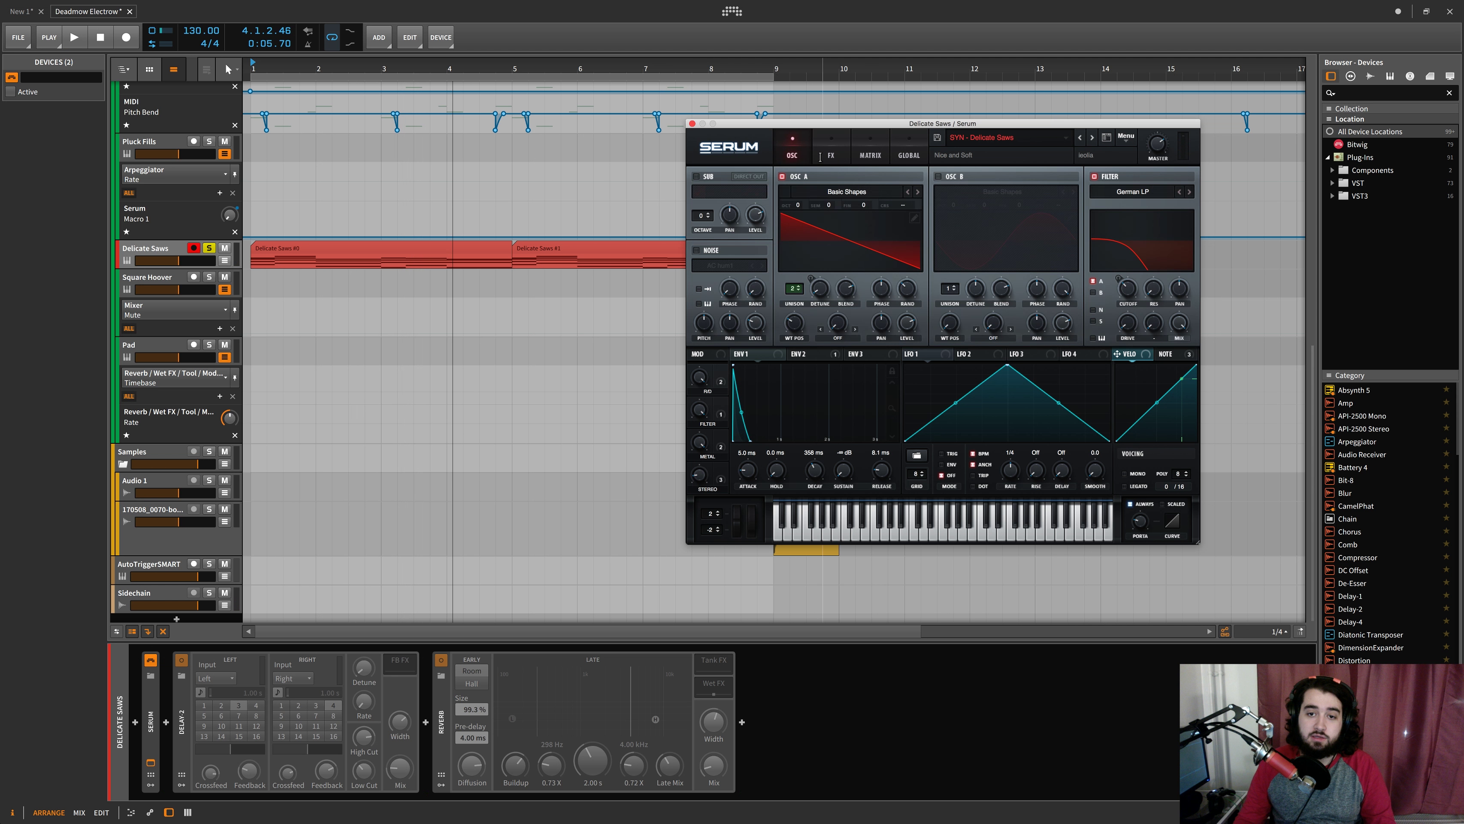
click(825, 154)
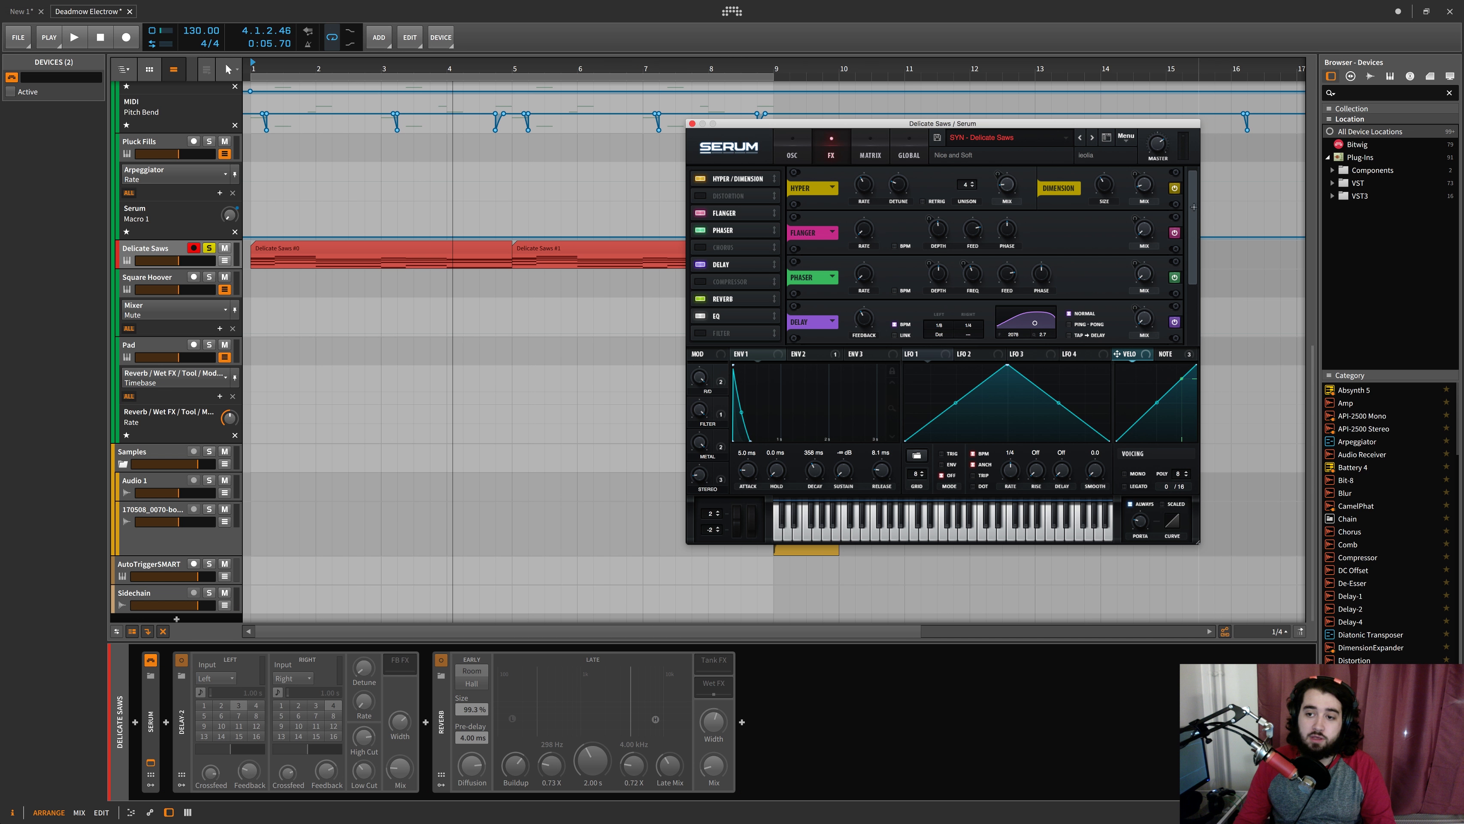
drag(1193, 207, 1187, 190)
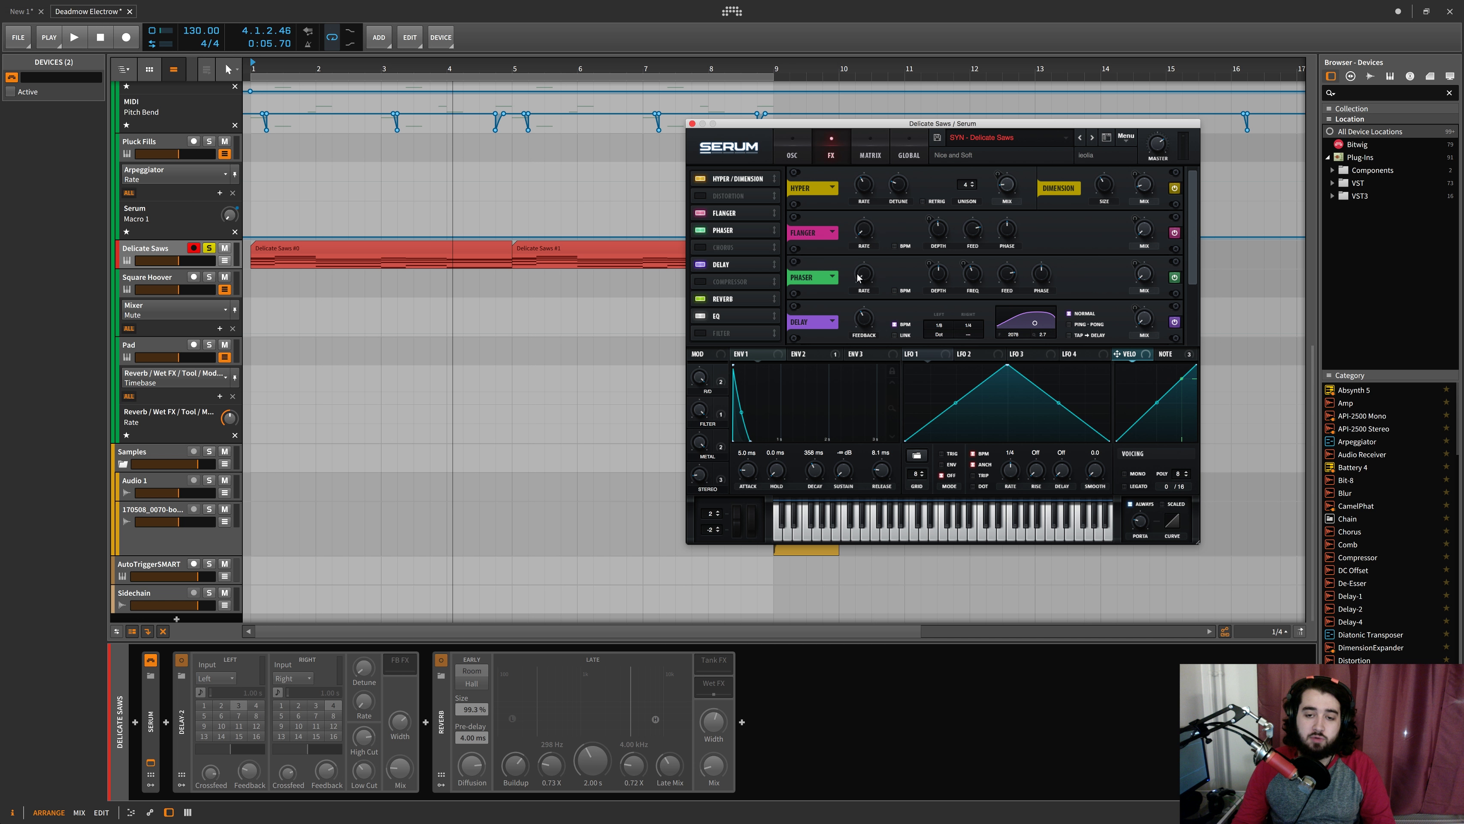
click(833, 278)
click(833, 254)
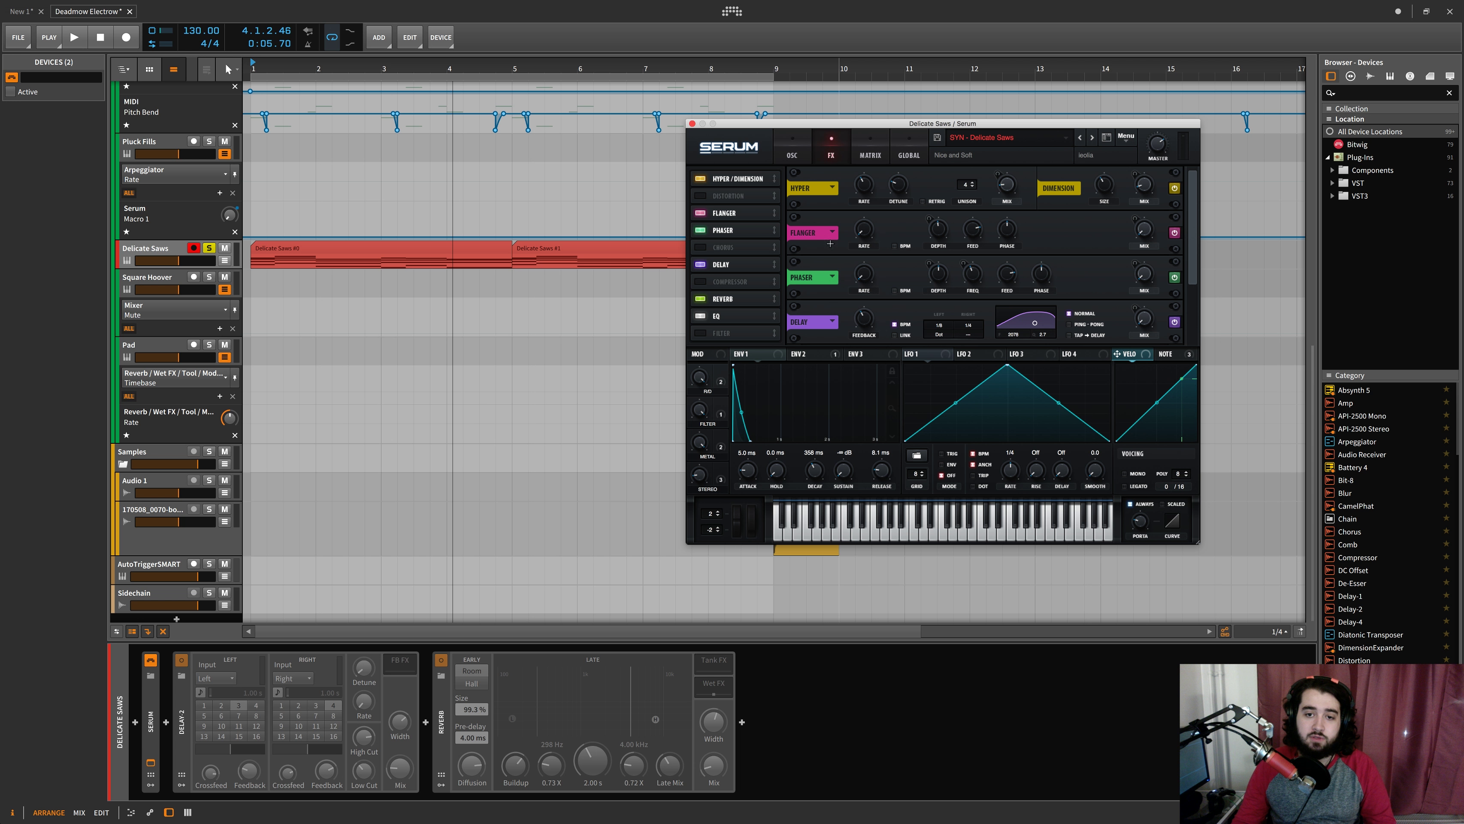